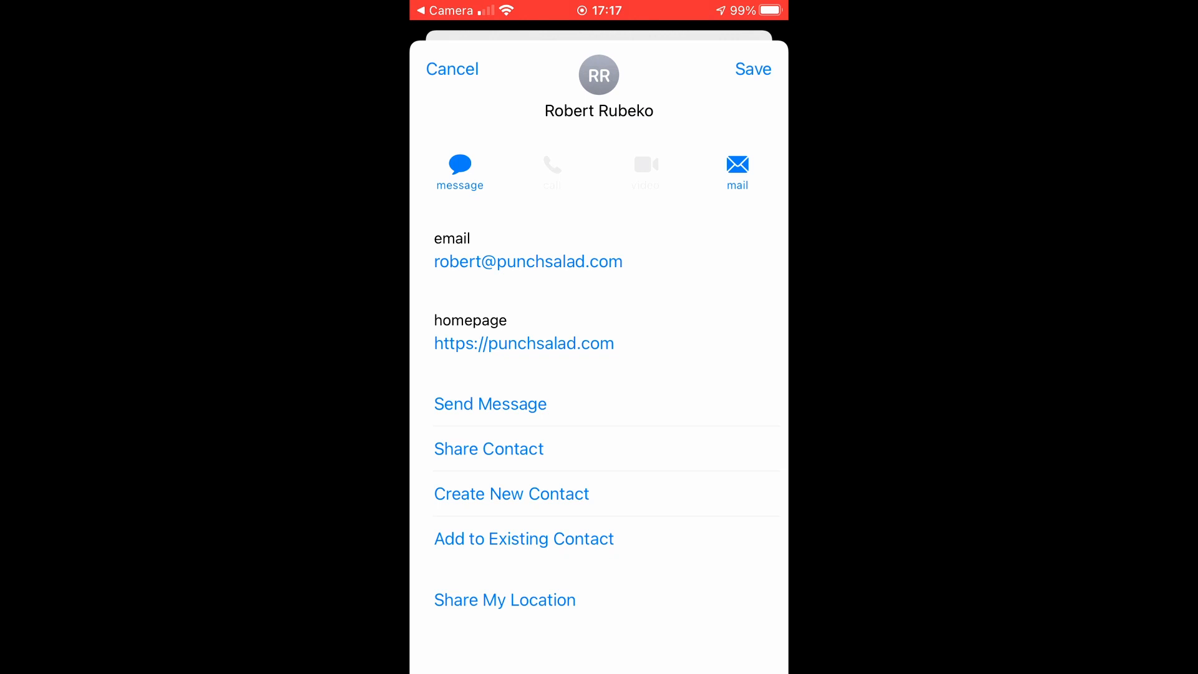
# Open the pinned comment's punchsalad.com/lp/canva link in a new tab and switch to it.
pyautogui.scroll(2, 598, 375)
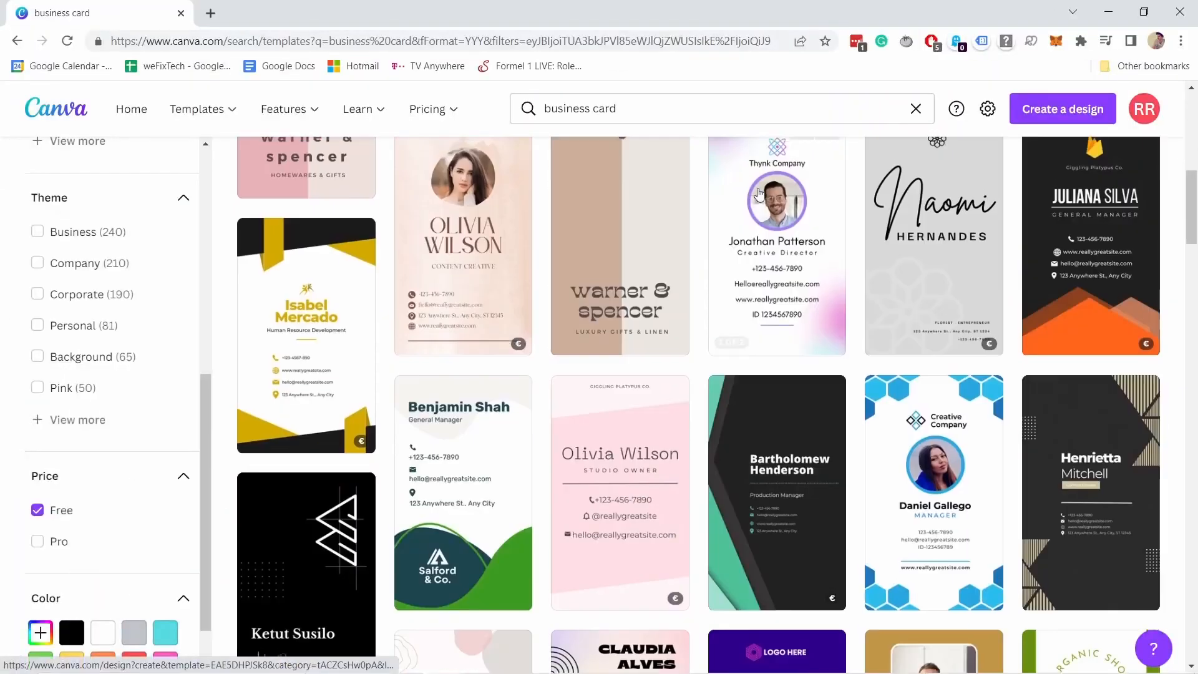
pyautogui.scroll(-5, 756, 191)
pyautogui.scroll(-15, 756, 192)
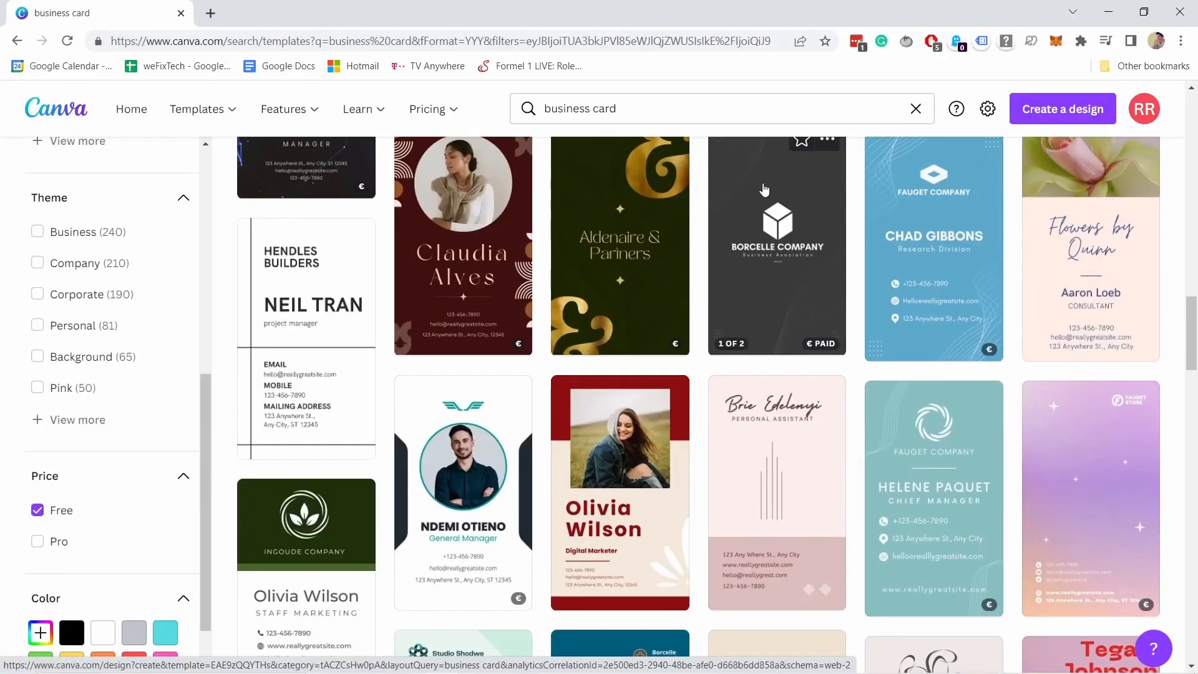
pyautogui.scroll(-10, 789, 155)
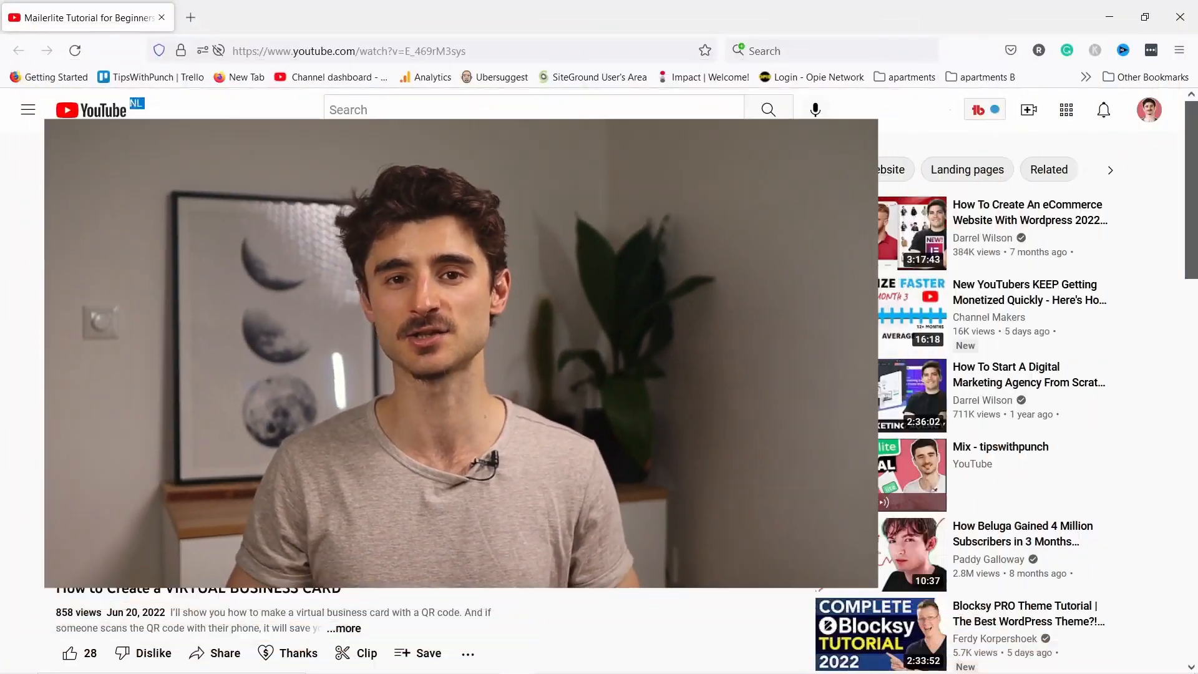
pyautogui.scroll(-5, 336, 560)
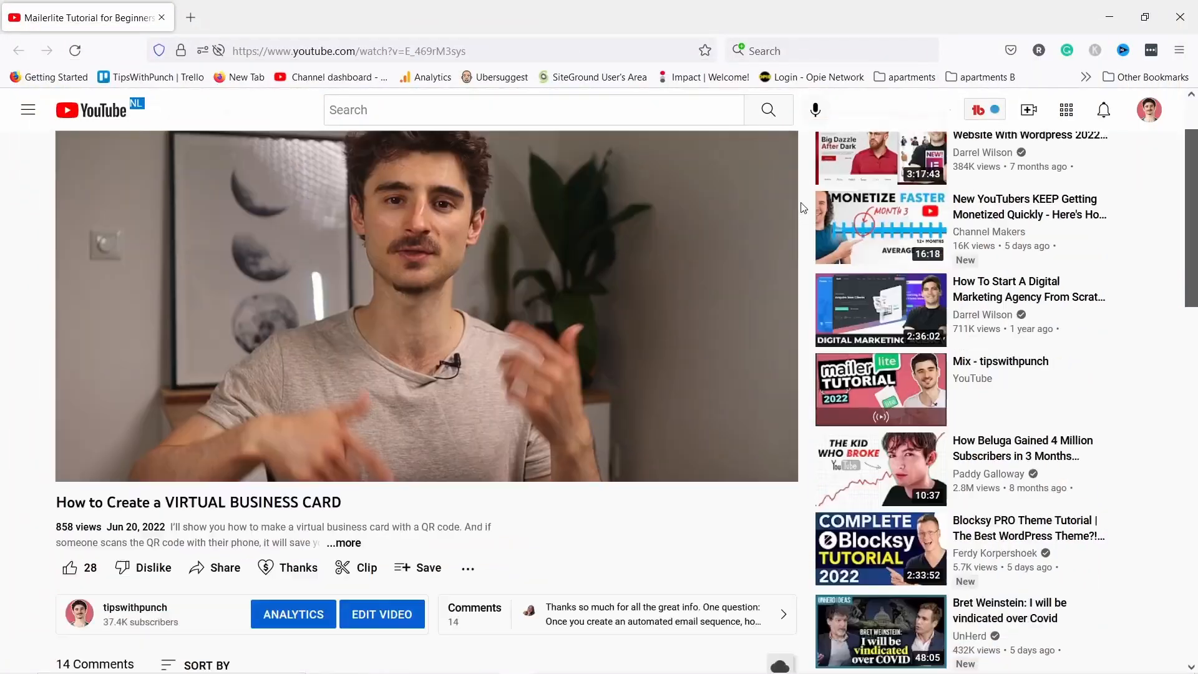
pyautogui.middleClick(337, 560)
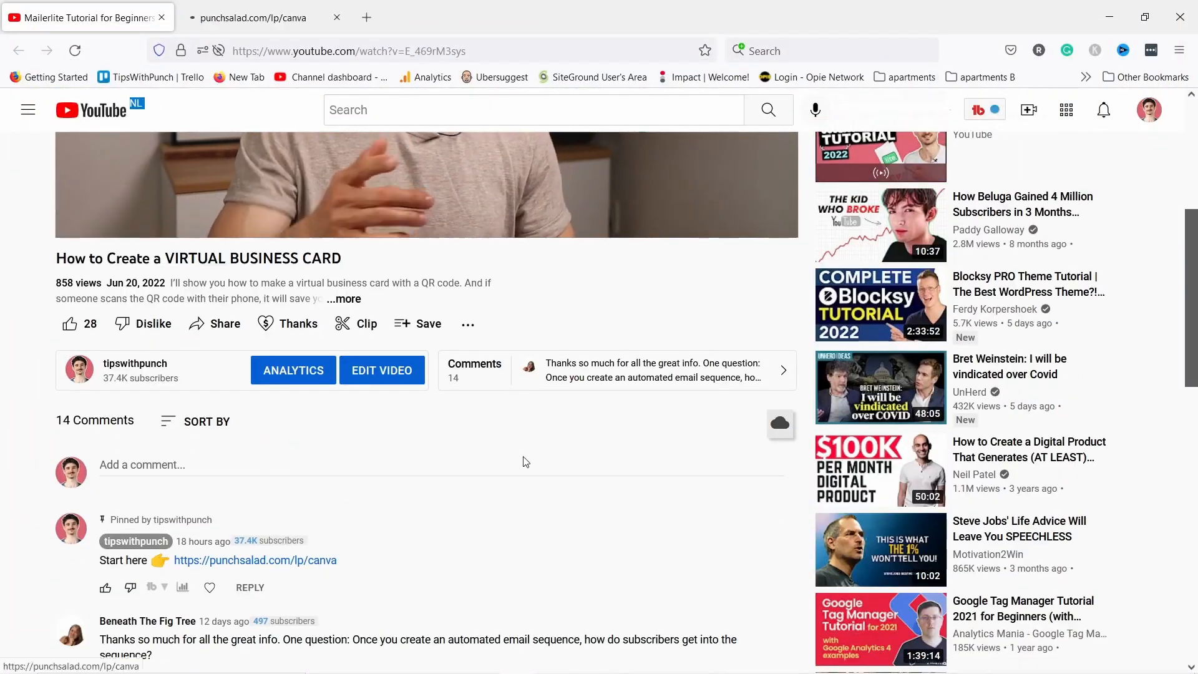
pyautogui.click(258, 5)
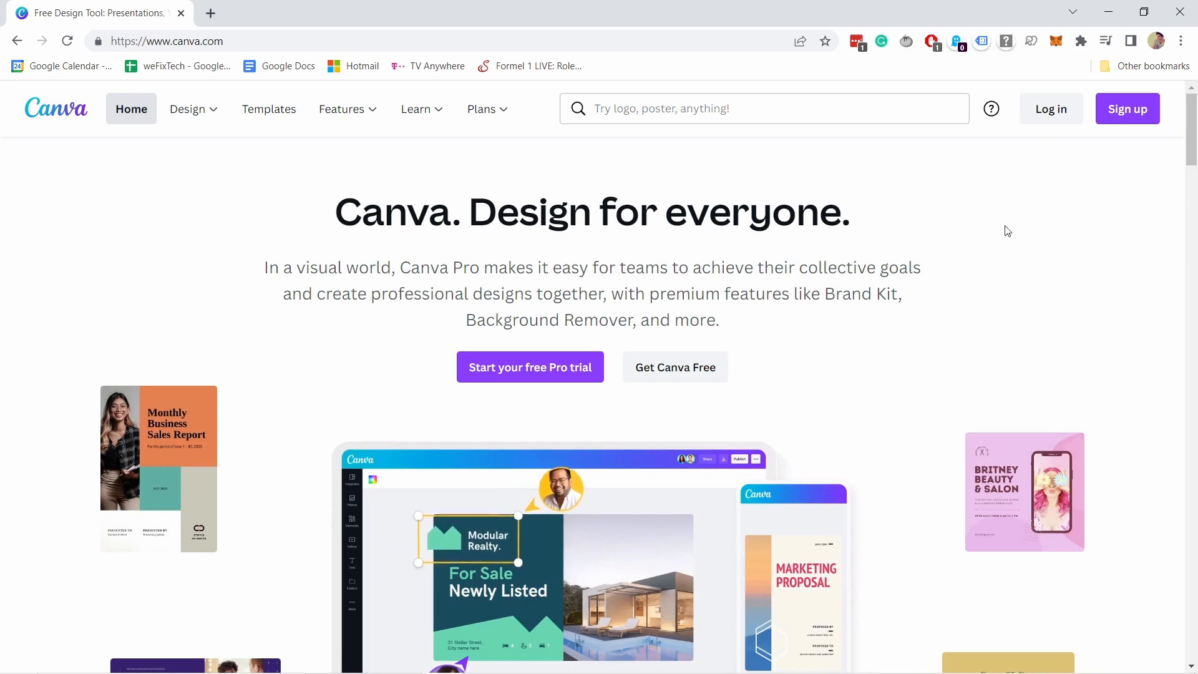
# Log in to Canva and page through suggested design types like Poster, Certificate and Letter.
pyautogui.click(1128, 113)
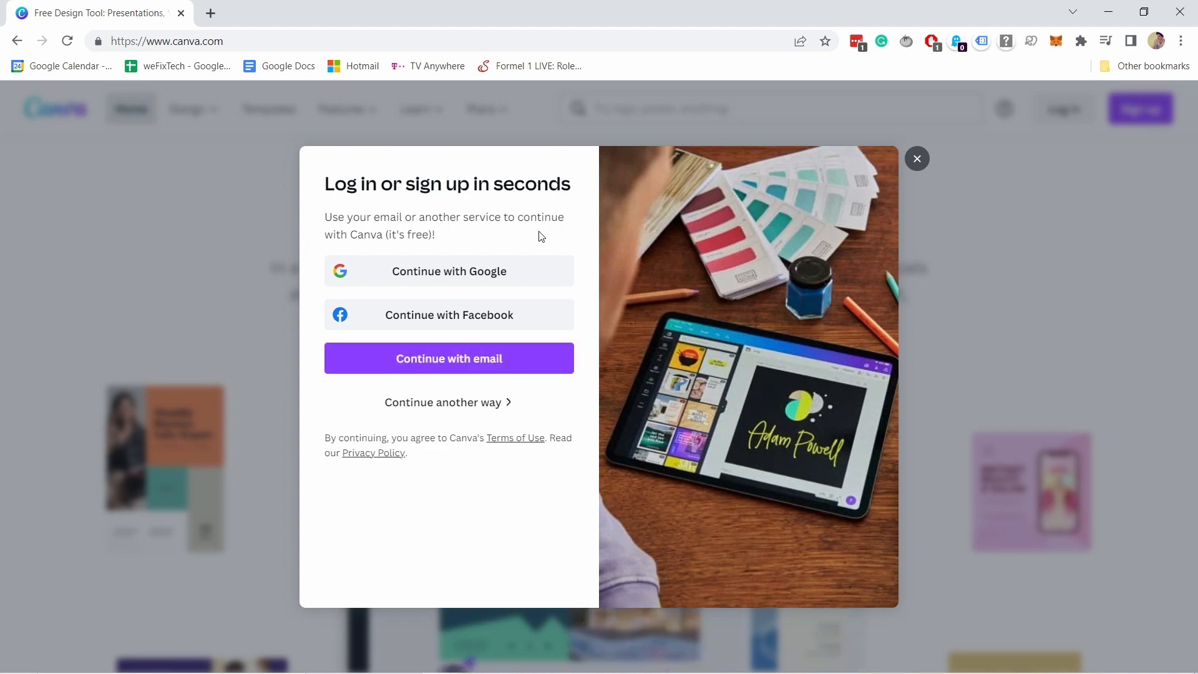
pyautogui.click(919, 162)
pyautogui.click(1047, 108)
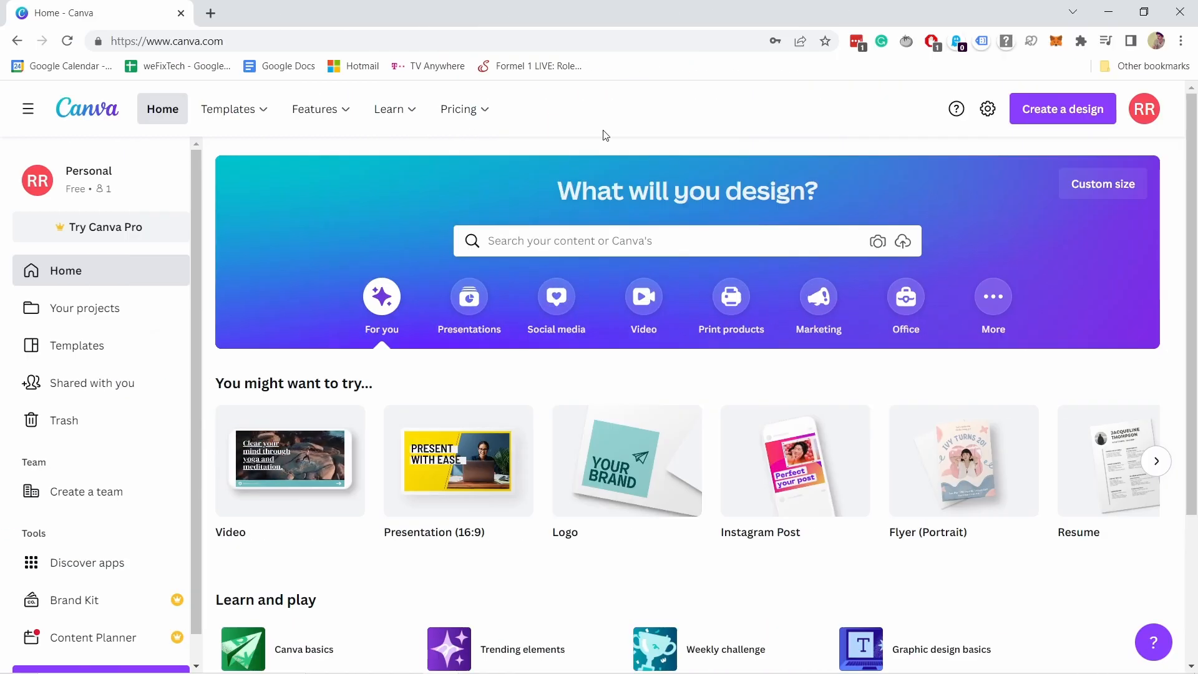
pyautogui.scroll(-1, 350, 362)
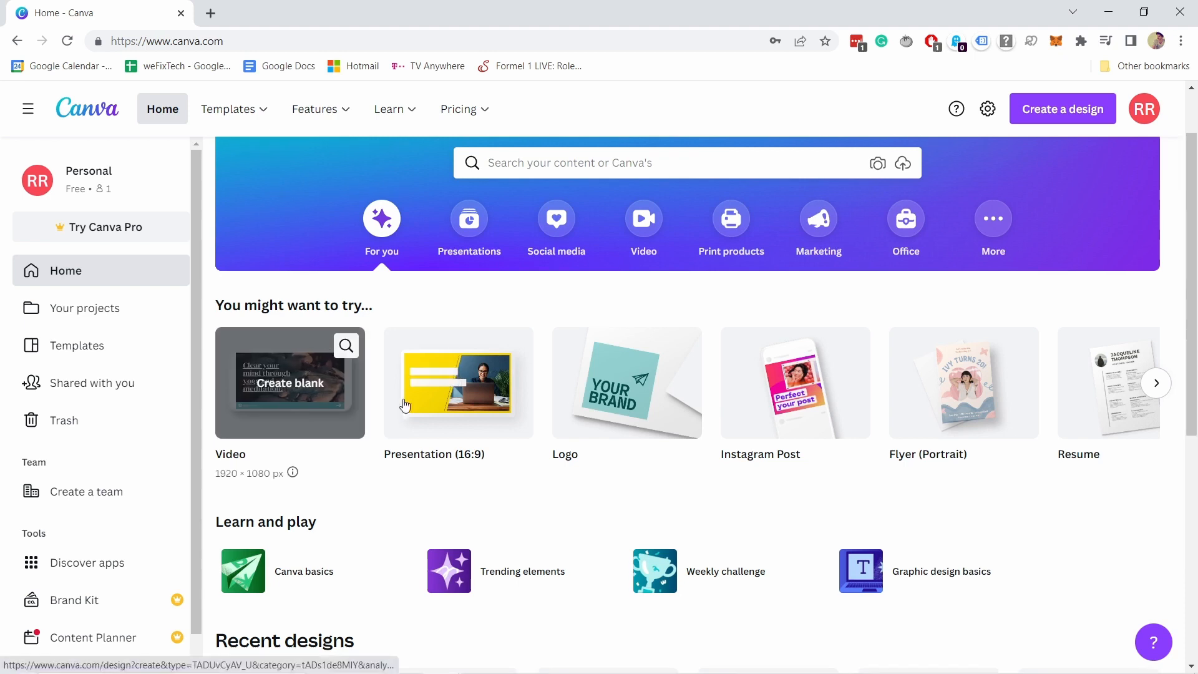
pyautogui.click(1157, 384)
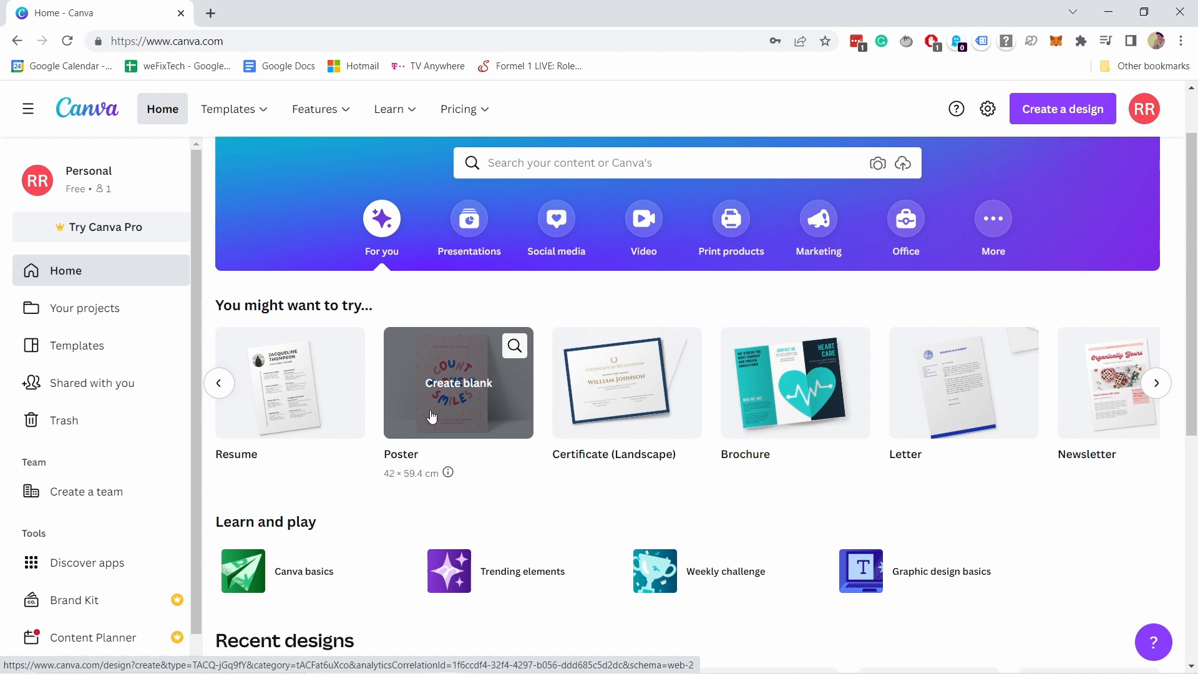
pyautogui.scroll(1, 527, 353)
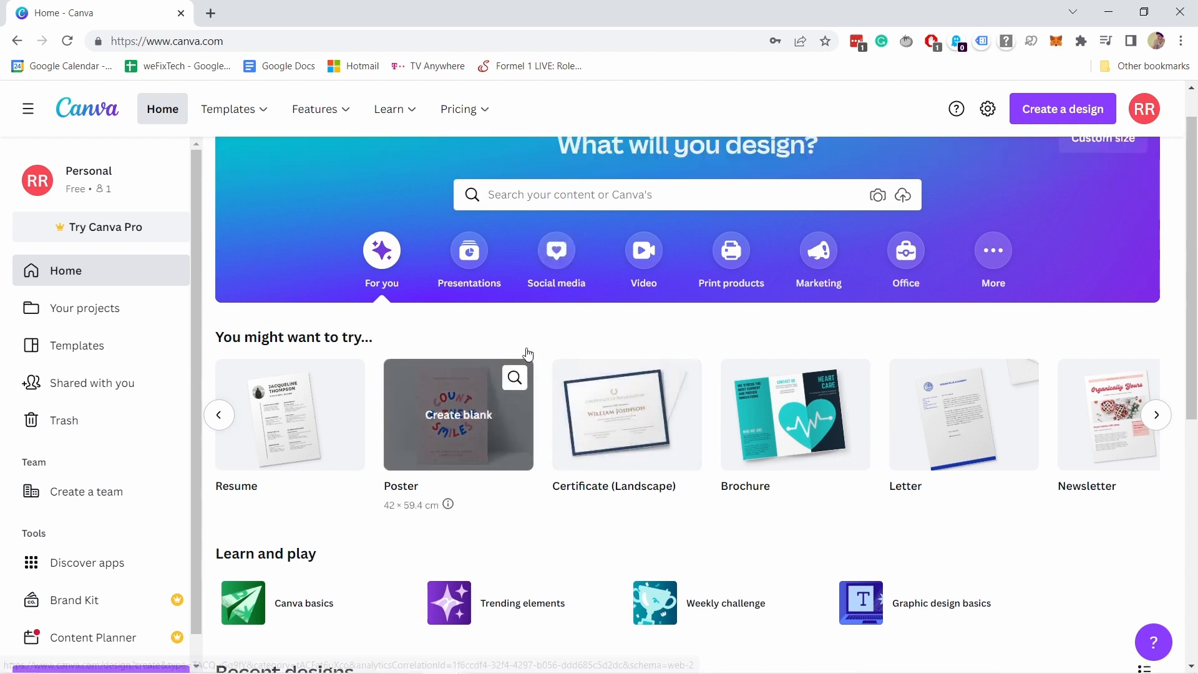
# Search templates for 'business card' and filter to Portrait format and Free price.
pyautogui.click(510, 241)
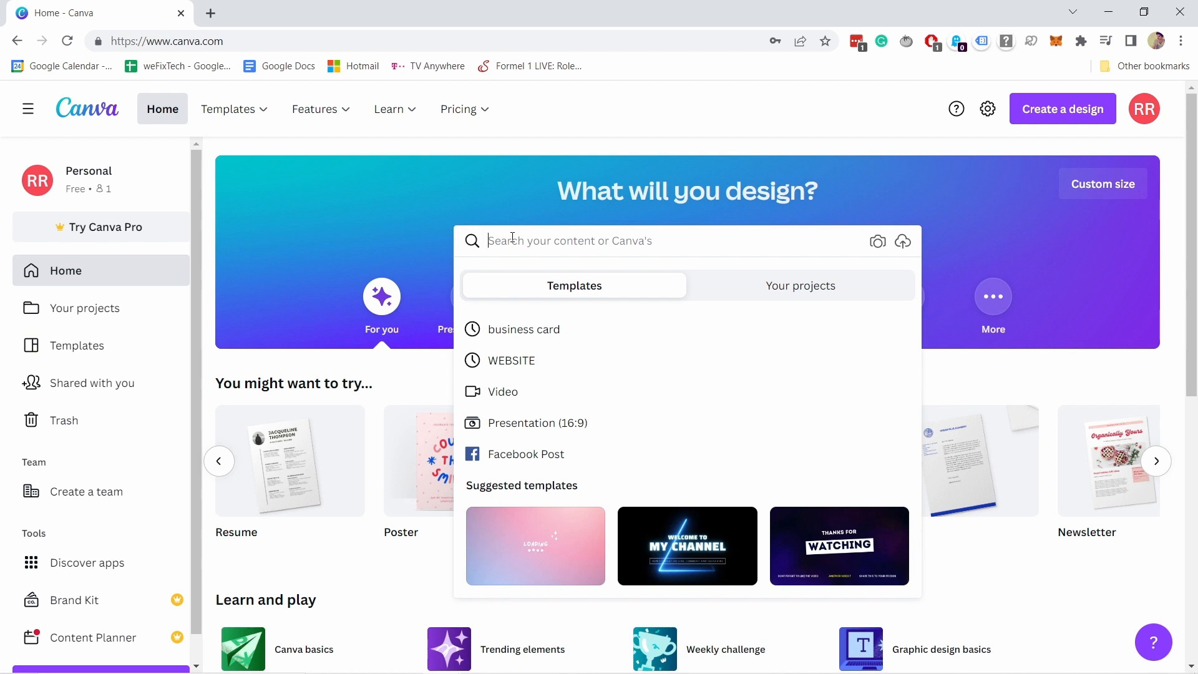
pyautogui.write('business card')
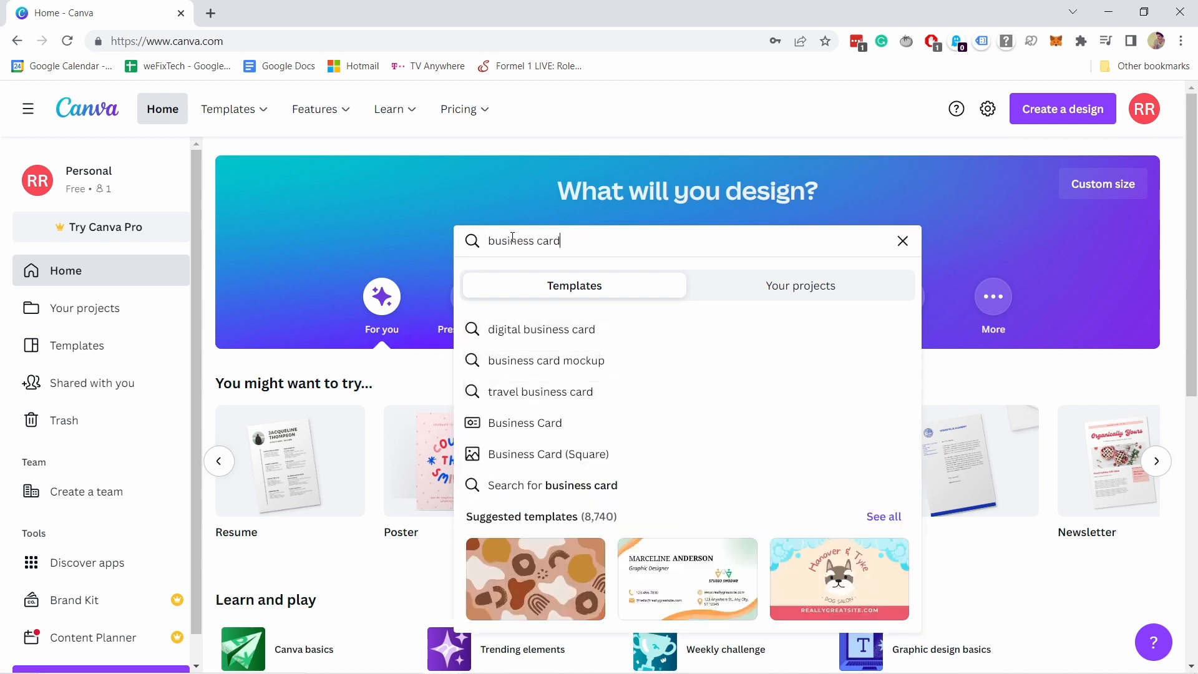
pyautogui.press('Return')
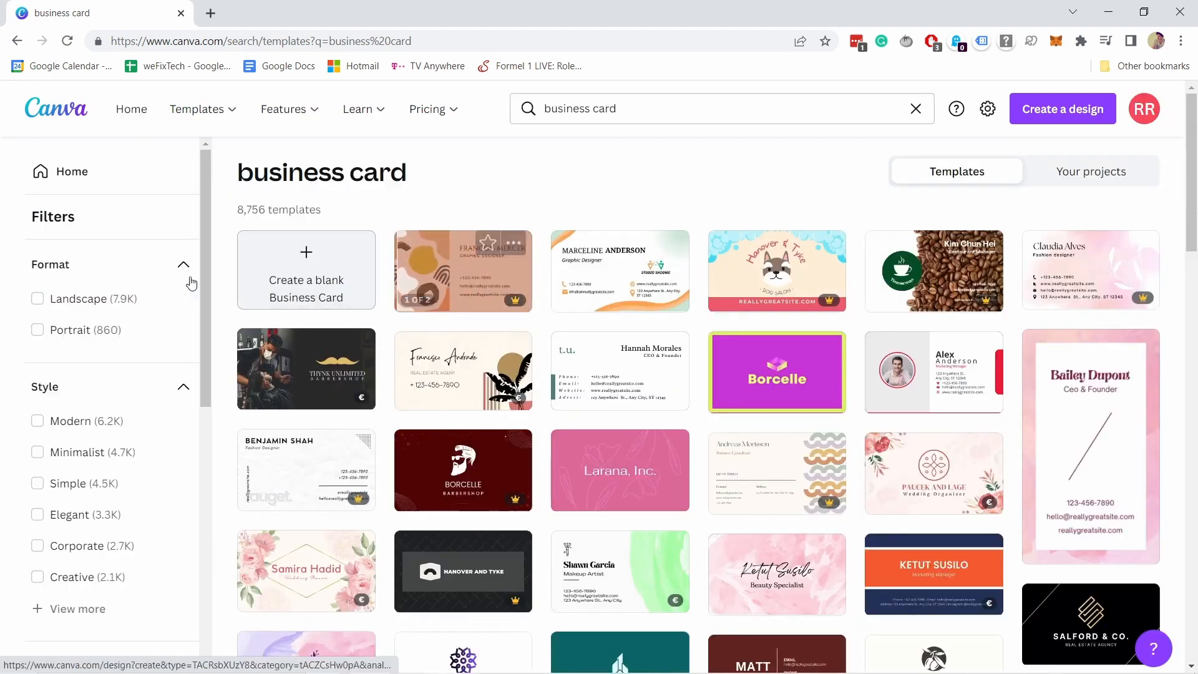
pyautogui.click(37, 330)
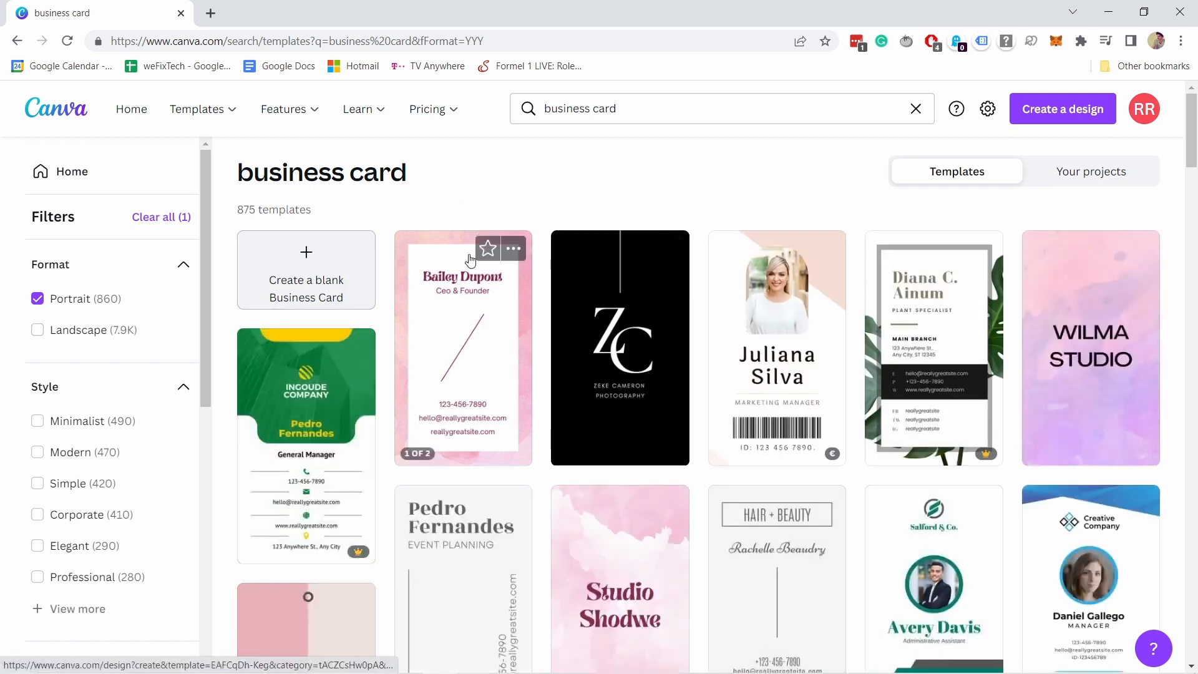
pyautogui.scroll(-7, 116, 383)
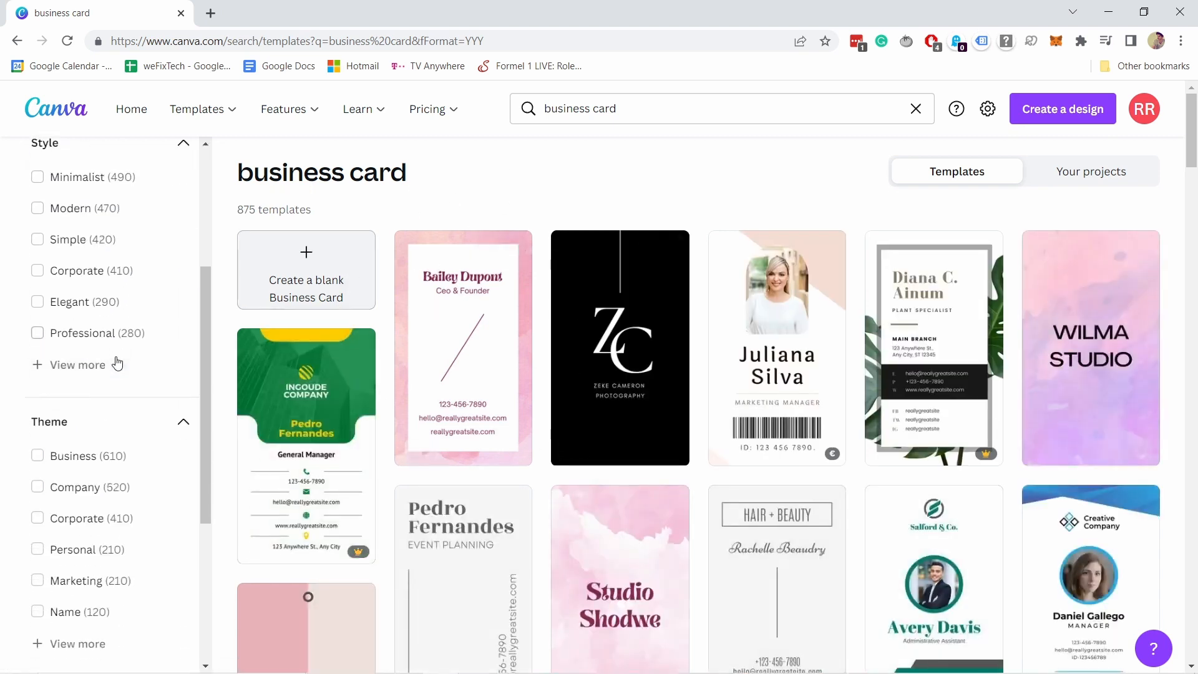
pyautogui.click(40, 512)
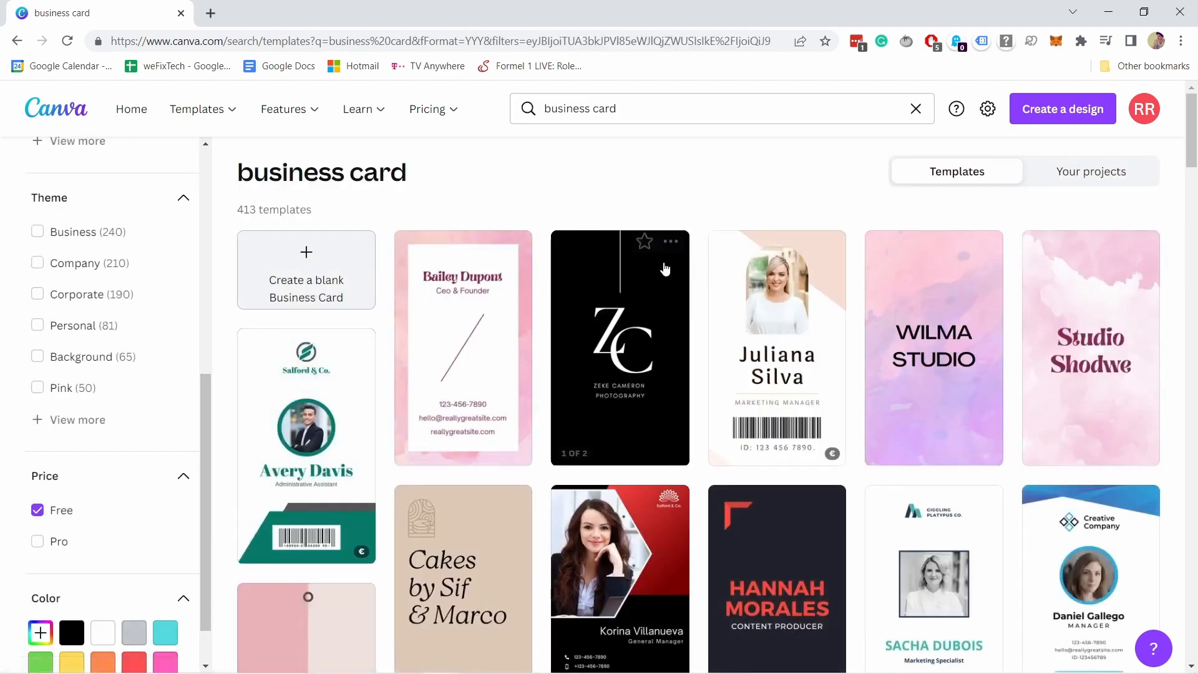
# Scroll through the free portrait business card template results.
pyautogui.scroll(-1, 599, 275)
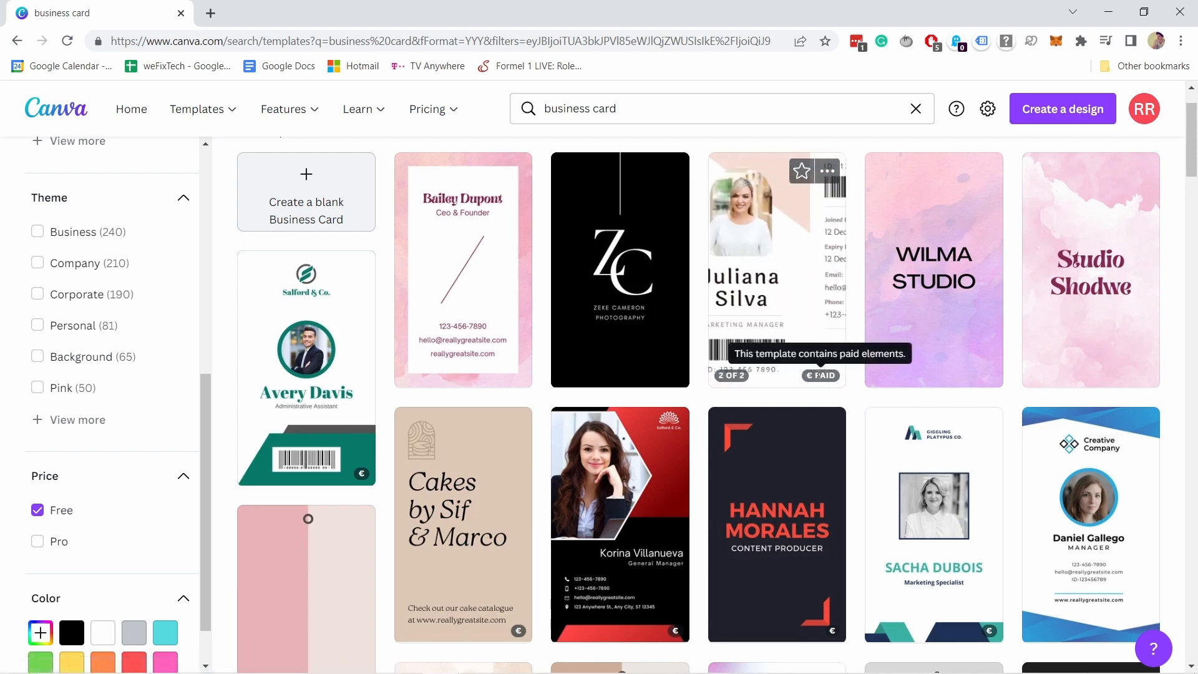
pyautogui.scroll(2, 751, 187)
pyautogui.scroll(-10, 752, 187)
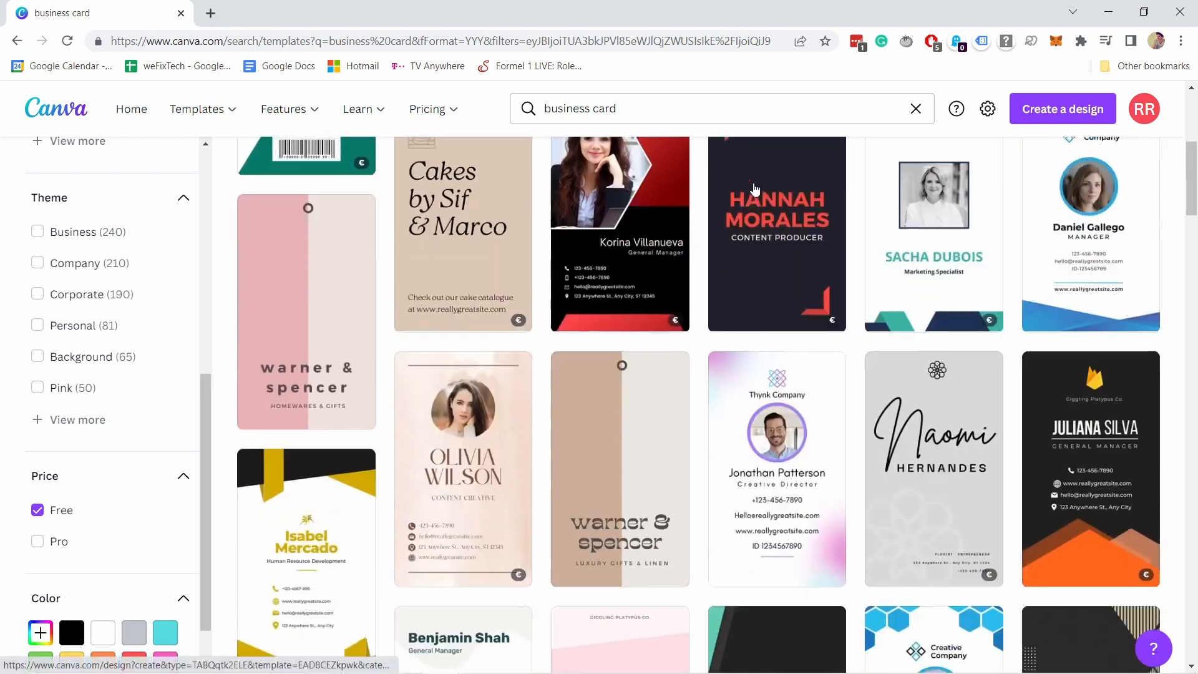
pyautogui.scroll(-6, 754, 192)
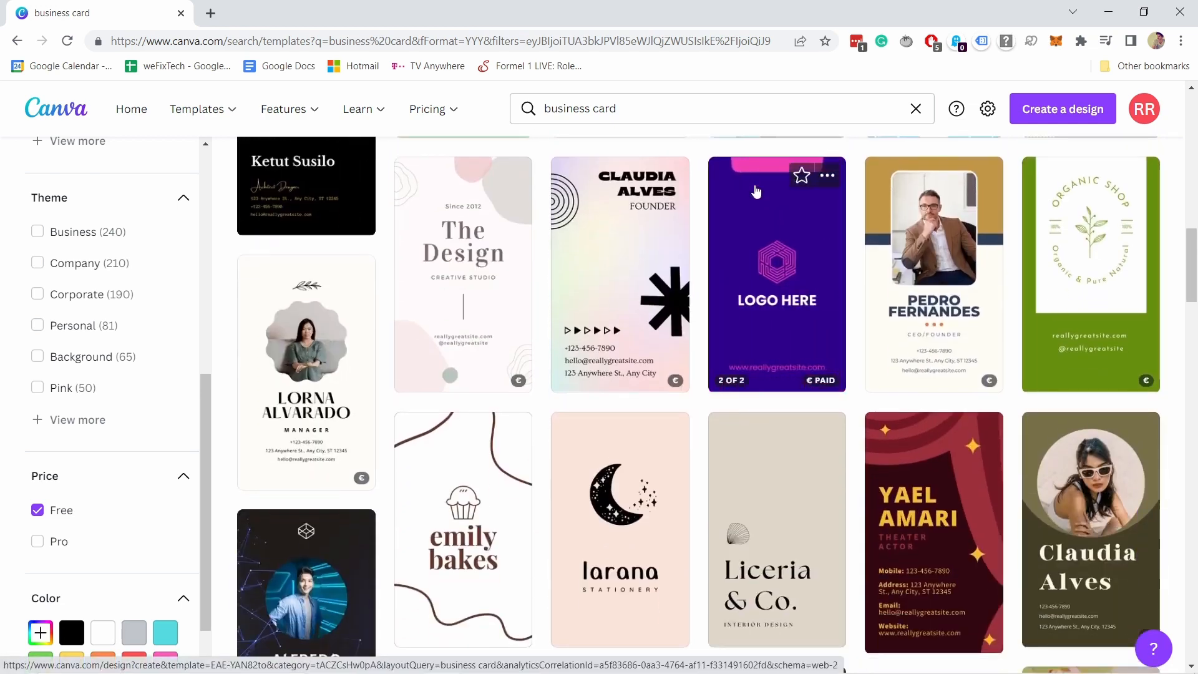
pyautogui.scroll(-6, 758, 190)
pyautogui.scroll(-2, 766, 187)
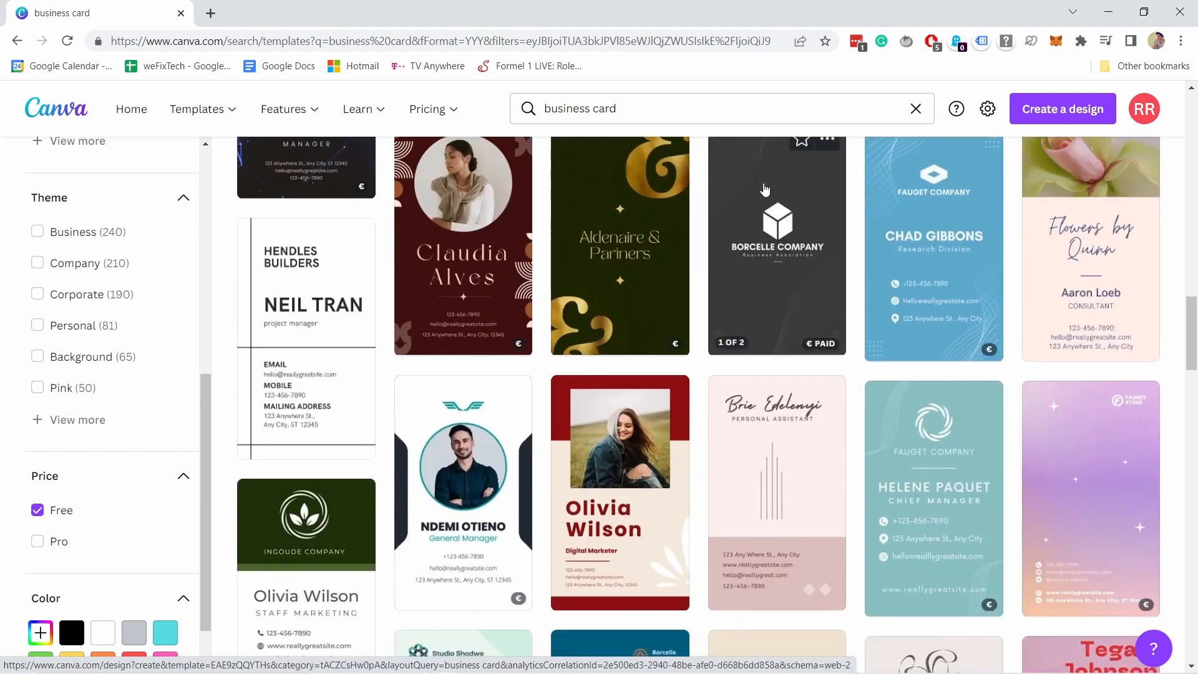
pyautogui.scroll(-12, 765, 189)
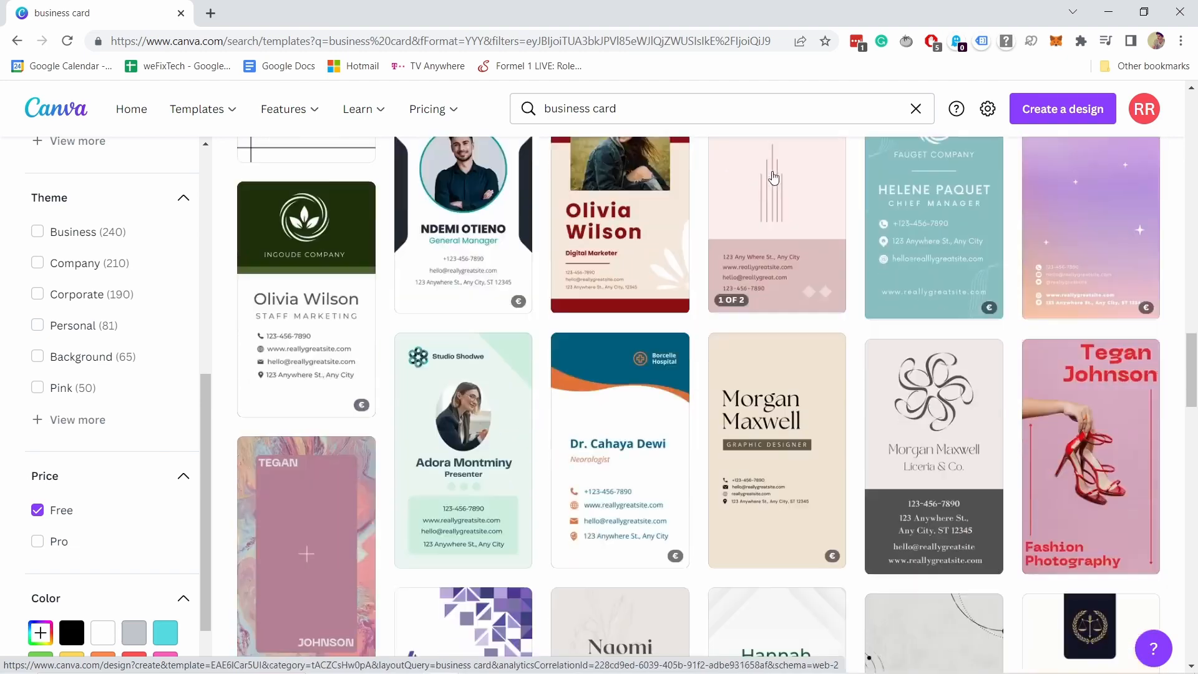
pyautogui.scroll(-5, 787, 162)
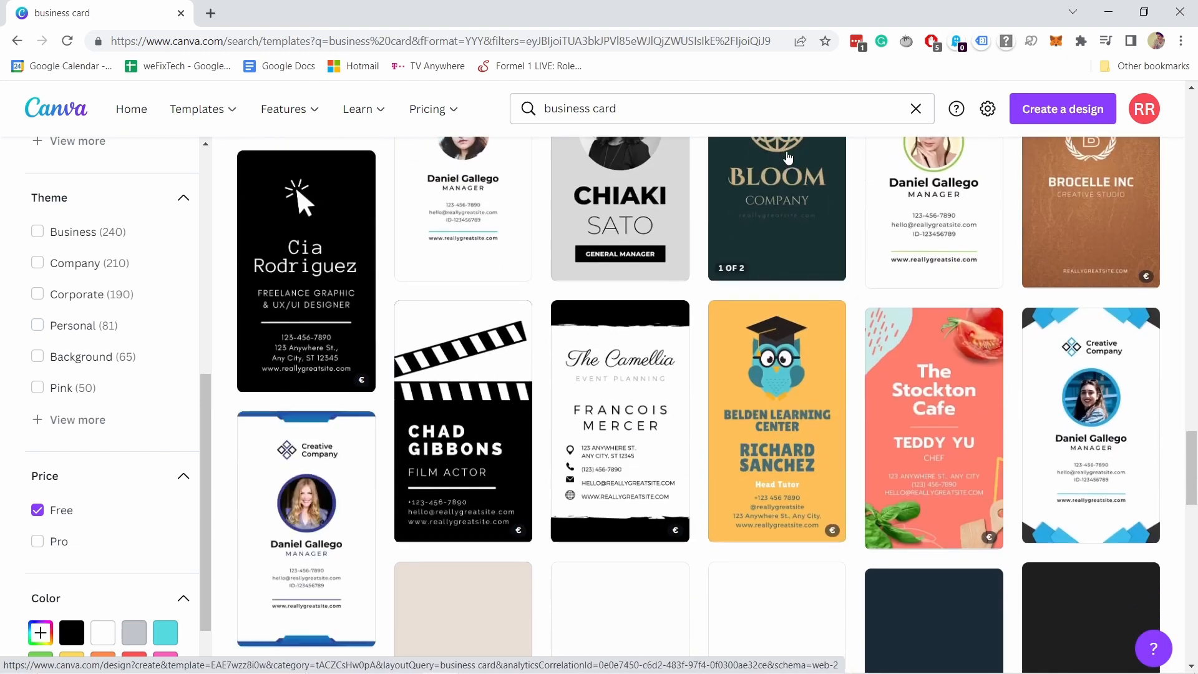
pyautogui.scroll(-5, 789, 156)
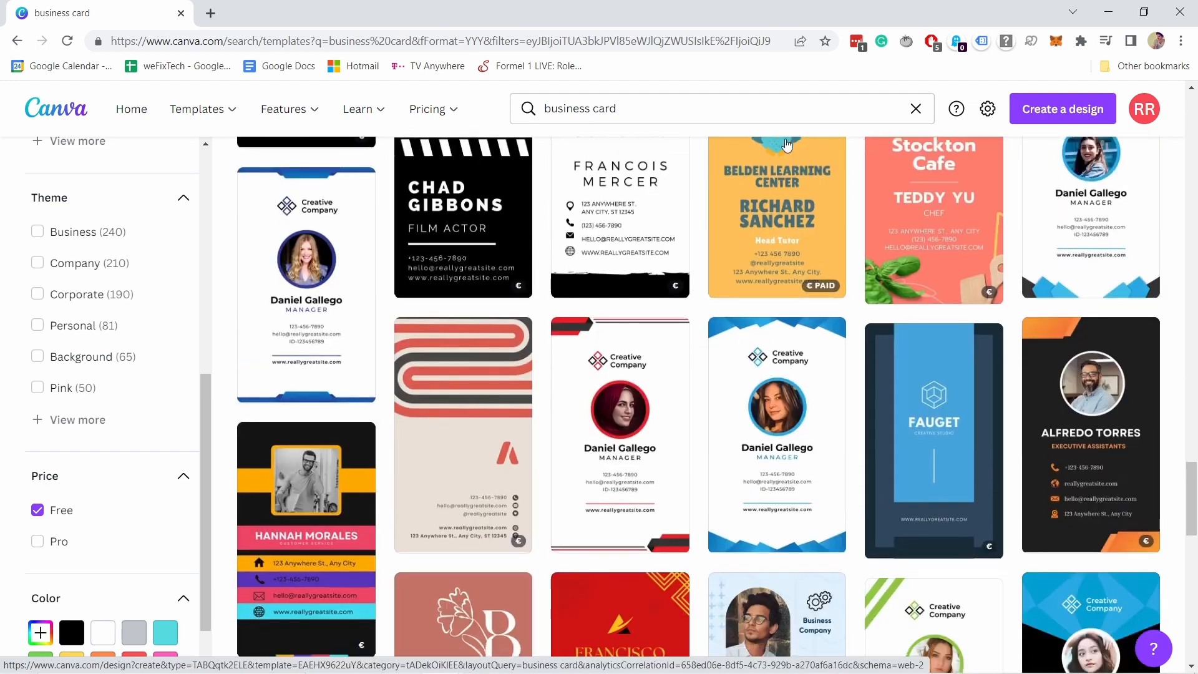
pyautogui.scroll(-6, 785, 145)
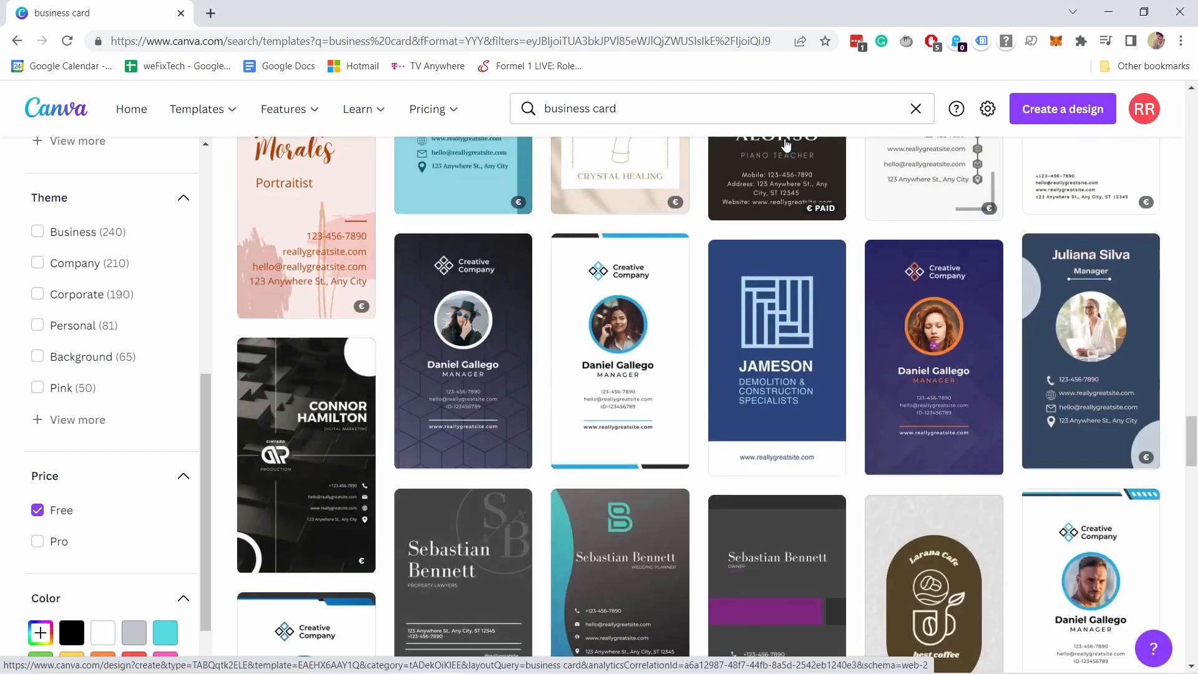
# Open the purple portrait business card template and delete its Creative Company text and diamond logo.
pyautogui.click(921, 326)
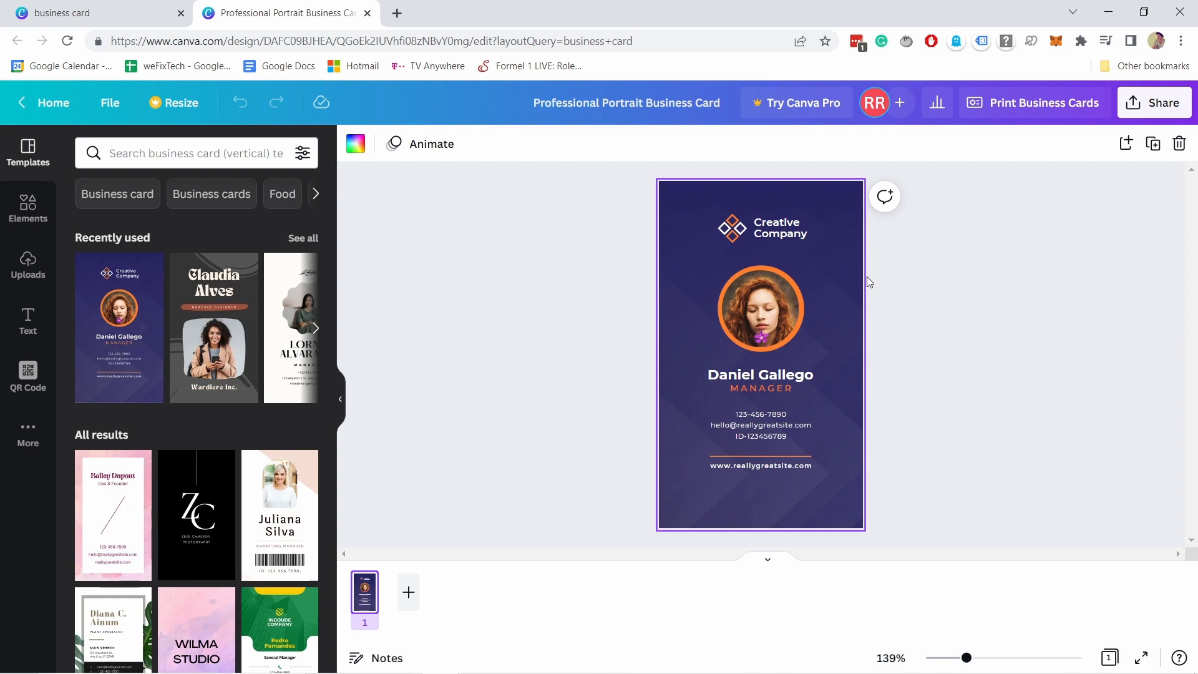
pyautogui.click(866, 276)
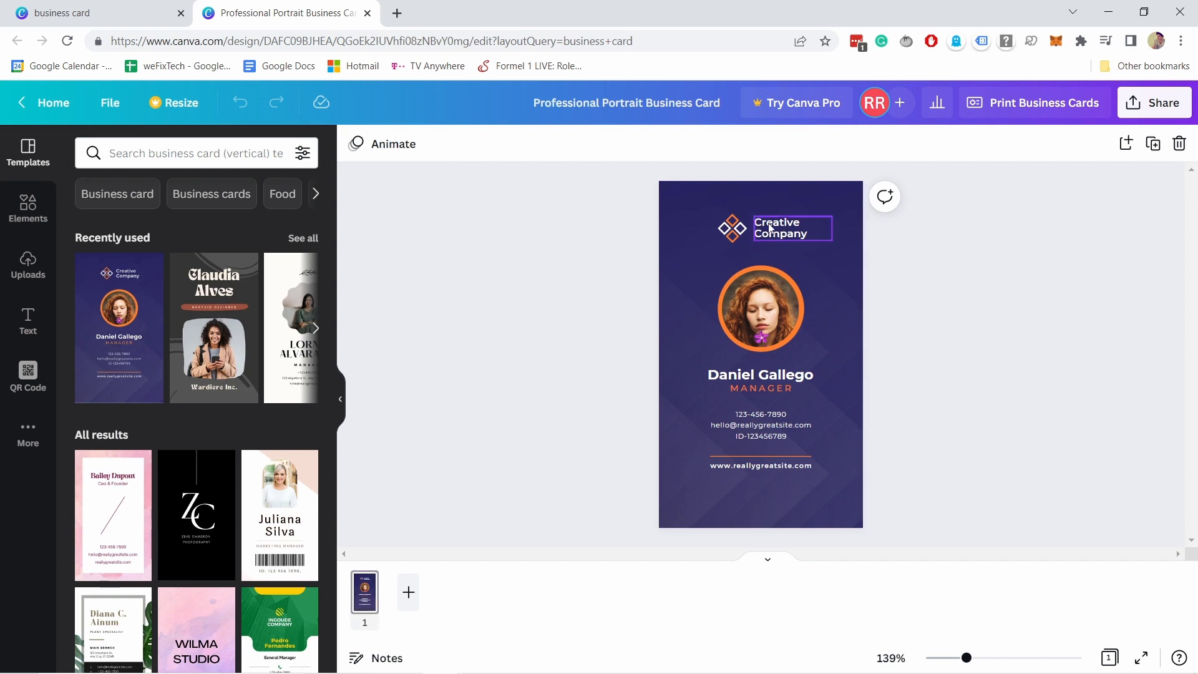
pyautogui.rightClick(774, 230)
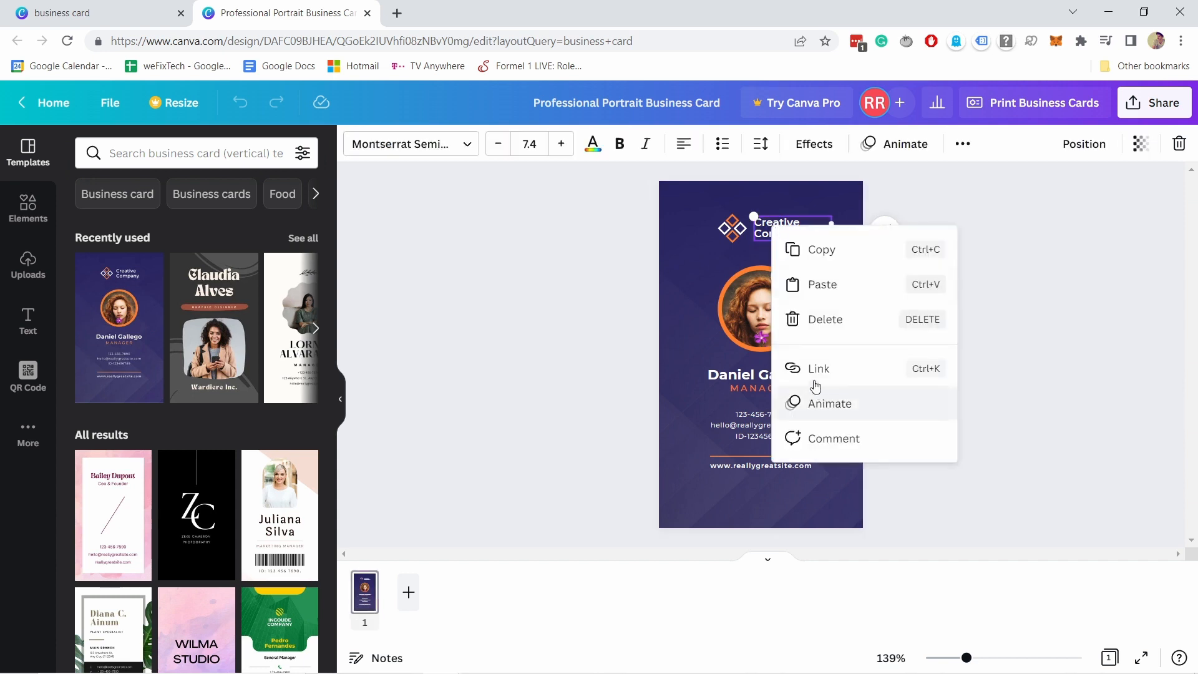
pyautogui.click(808, 315)
pyautogui.rightClick(732, 232)
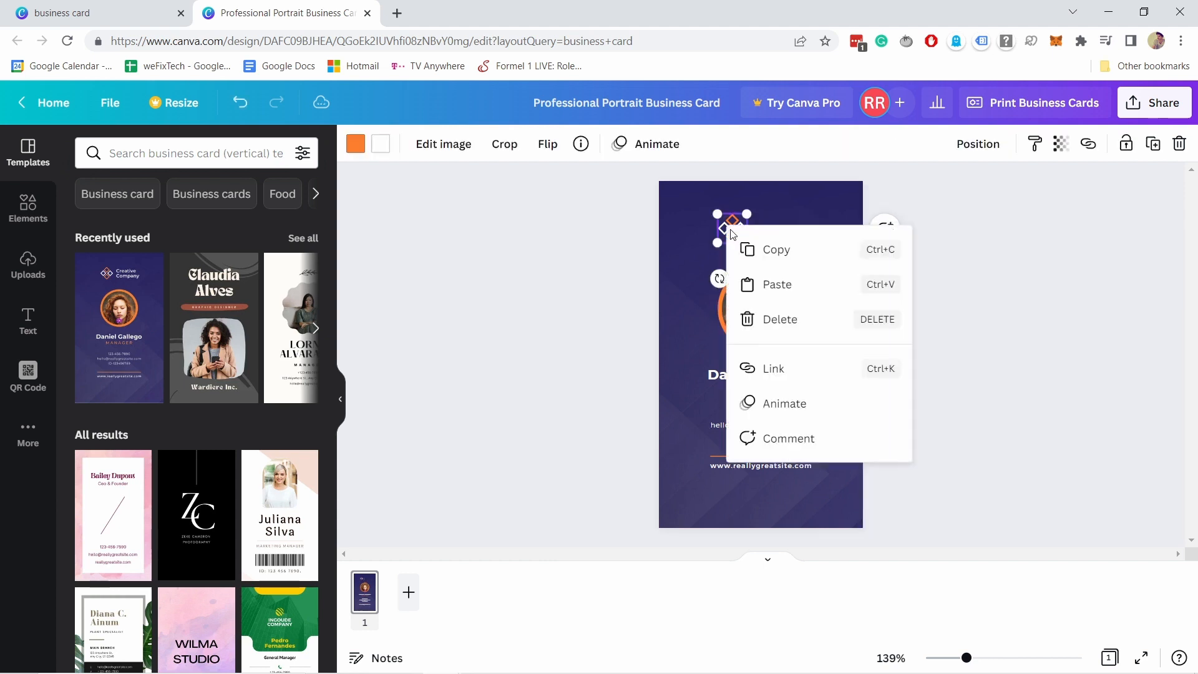
pyautogui.click(778, 320)
pyautogui.click(777, 315)
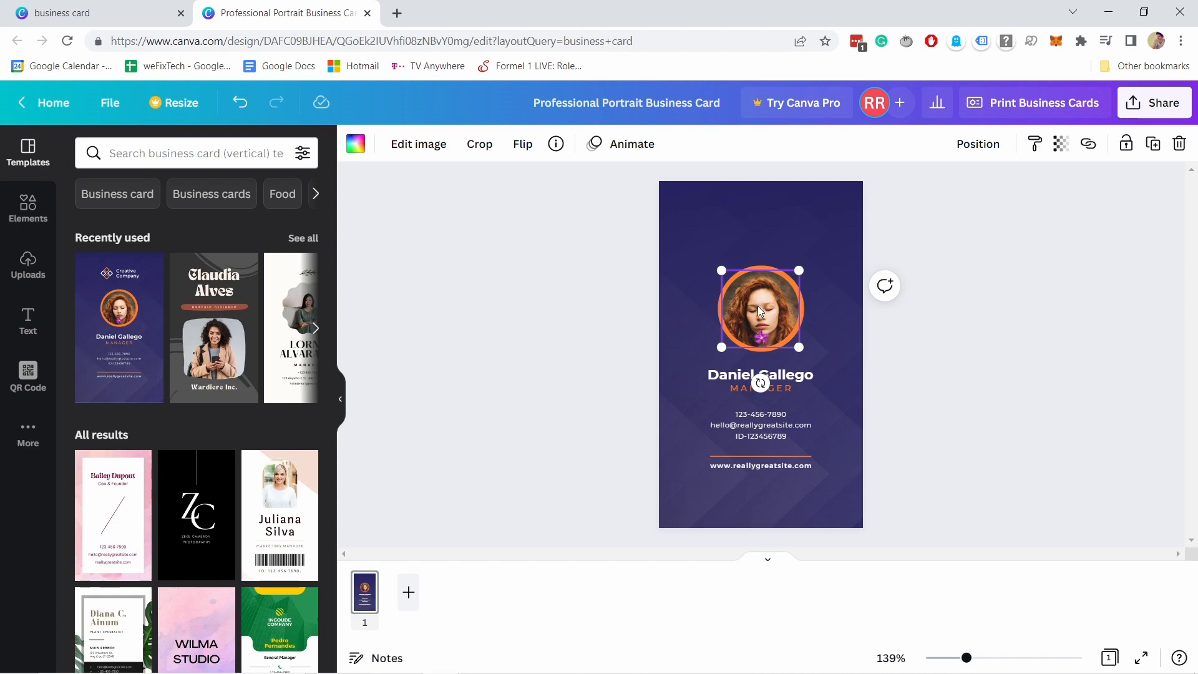
# From Uploads, drag the pink-background headshot of the man into the circular portrait frame.
pyautogui.click(26, 267)
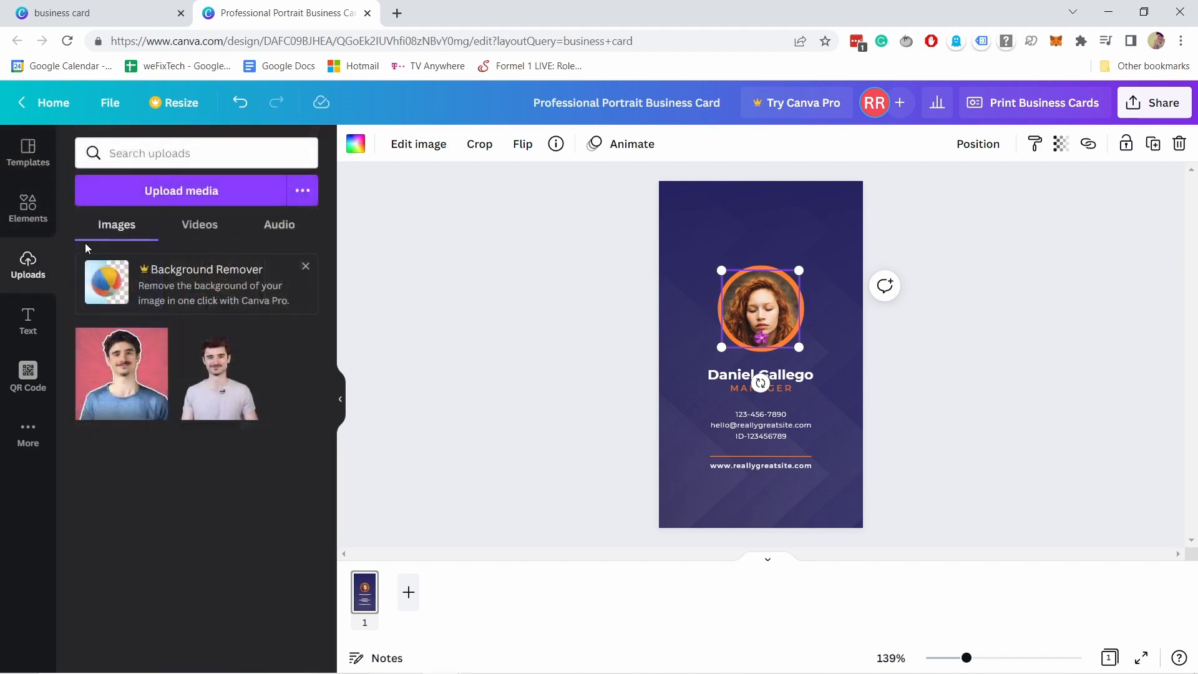
pyautogui.click(184, 194)
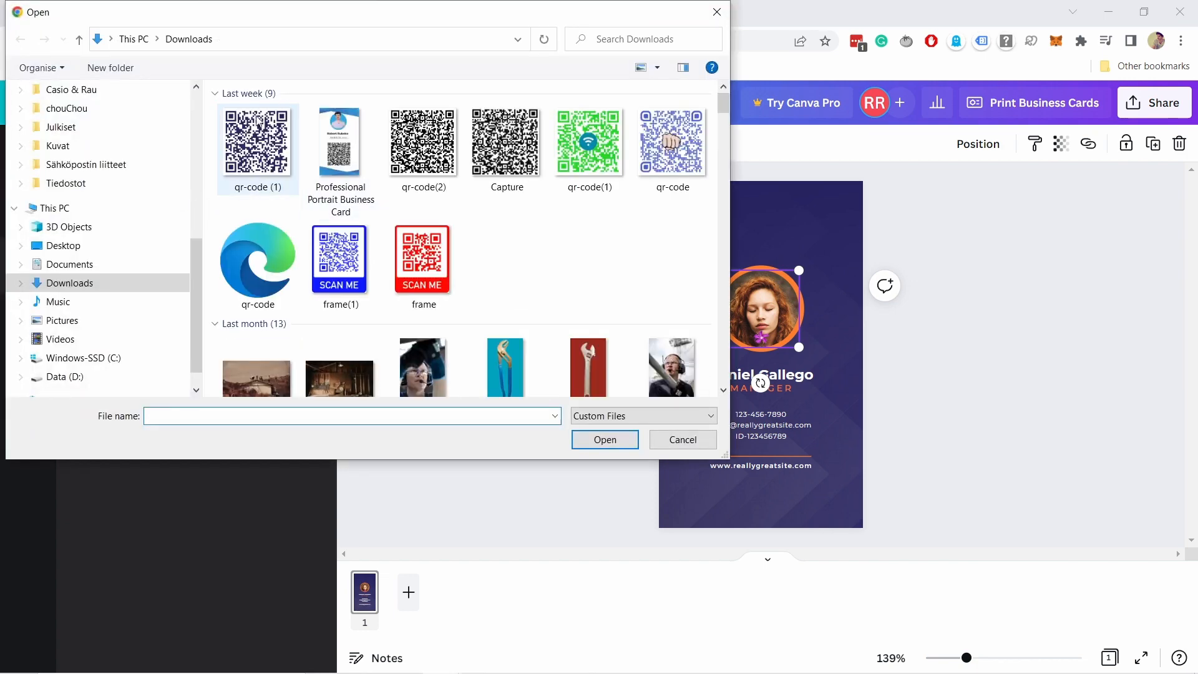
pyautogui.click(716, 12)
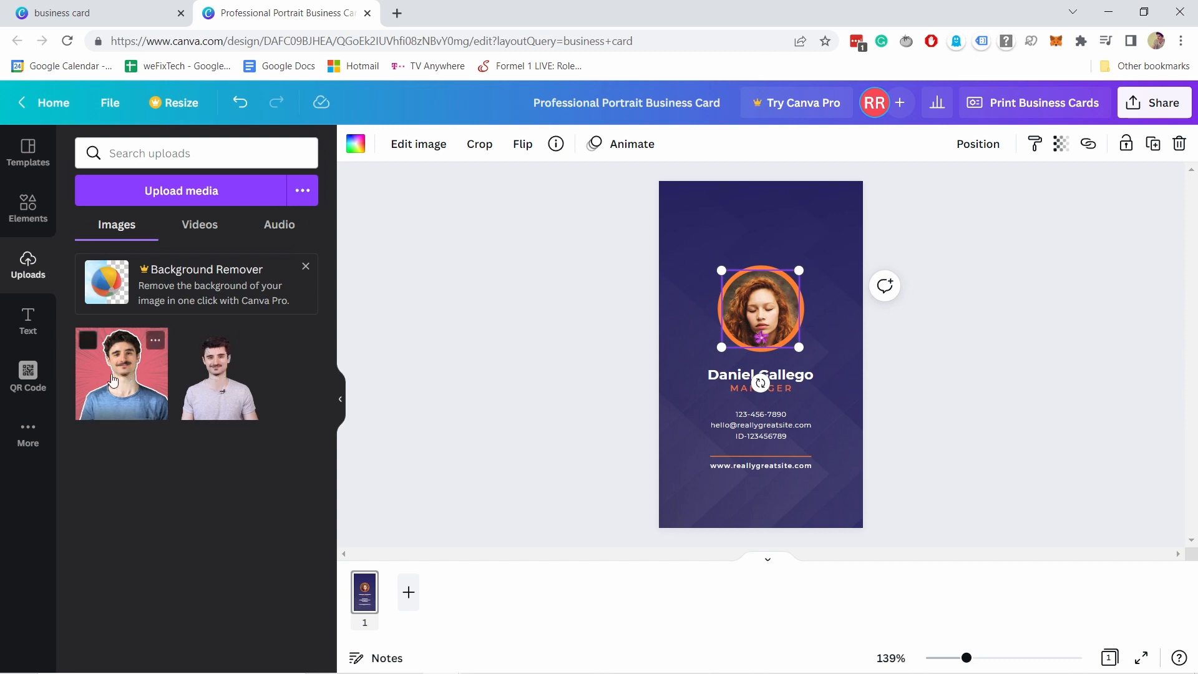
pyautogui.click(132, 373)
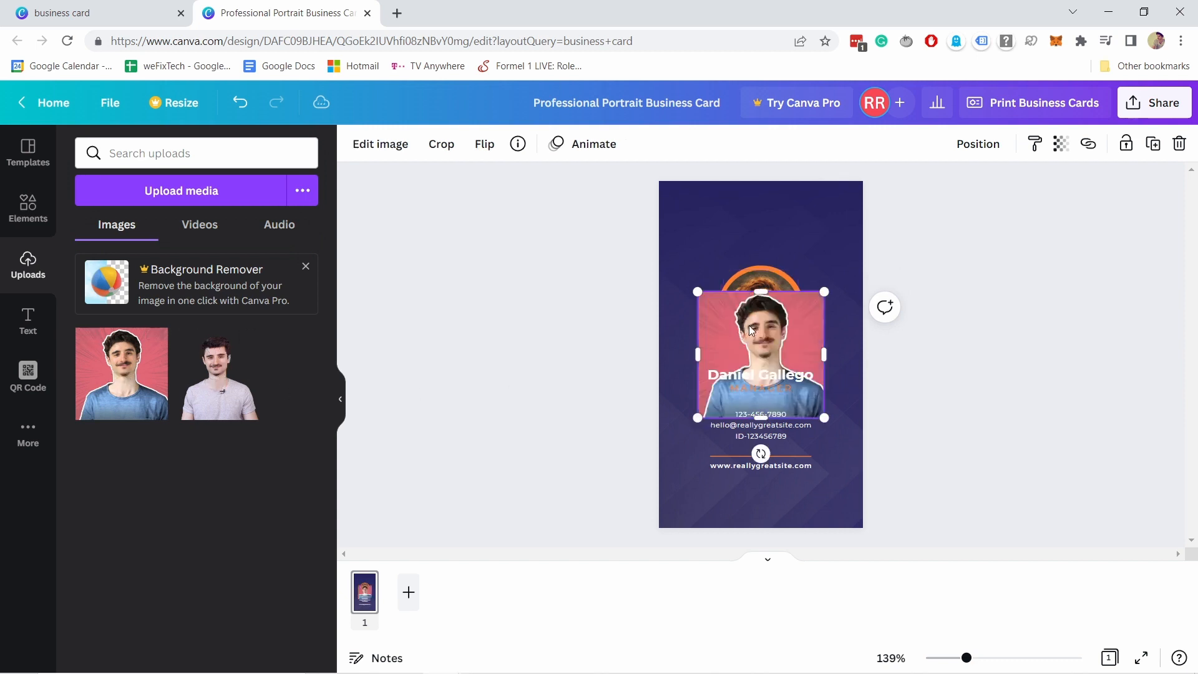
pyautogui.moveTo(755, 329)
pyautogui.mouseDown()
pyautogui.moveTo(809, 332)
pyautogui.moveTo(766, 309)
pyautogui.moveTo(821, 377)
pyautogui.moveTo(762, 329)
pyautogui.moveTo(761, 309)
pyautogui.mouseUp()
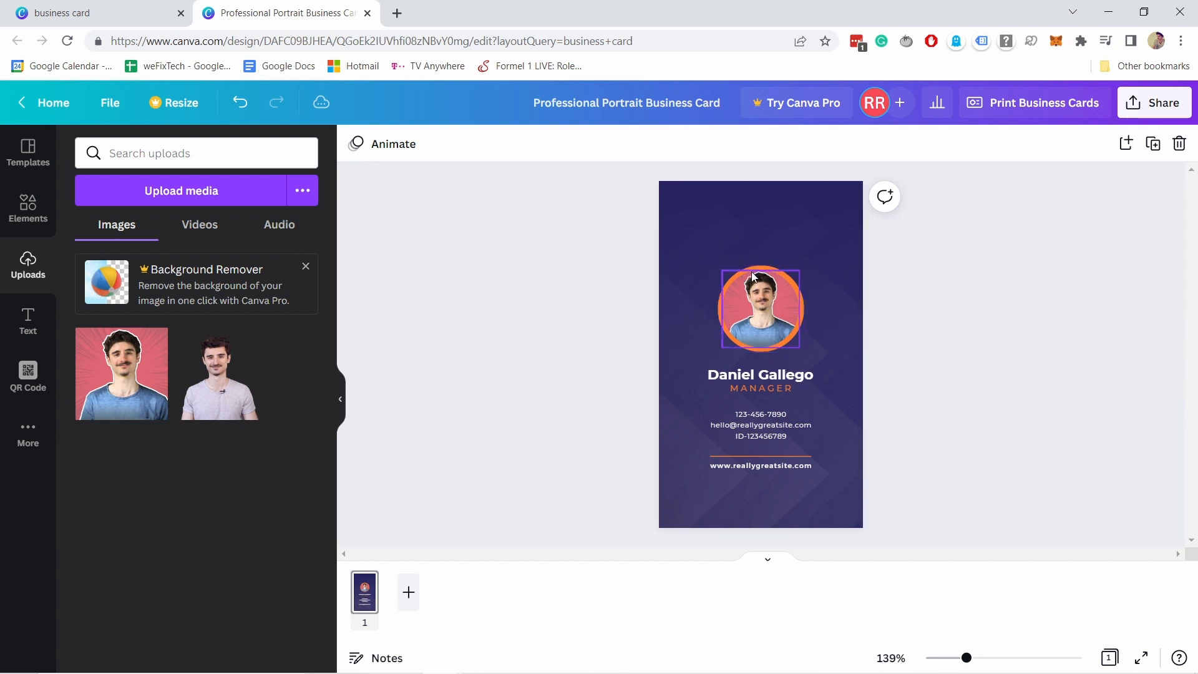
# Enlarge the portrait photo and move the photo and ring group higher on the card.
pyautogui.click(732, 297)
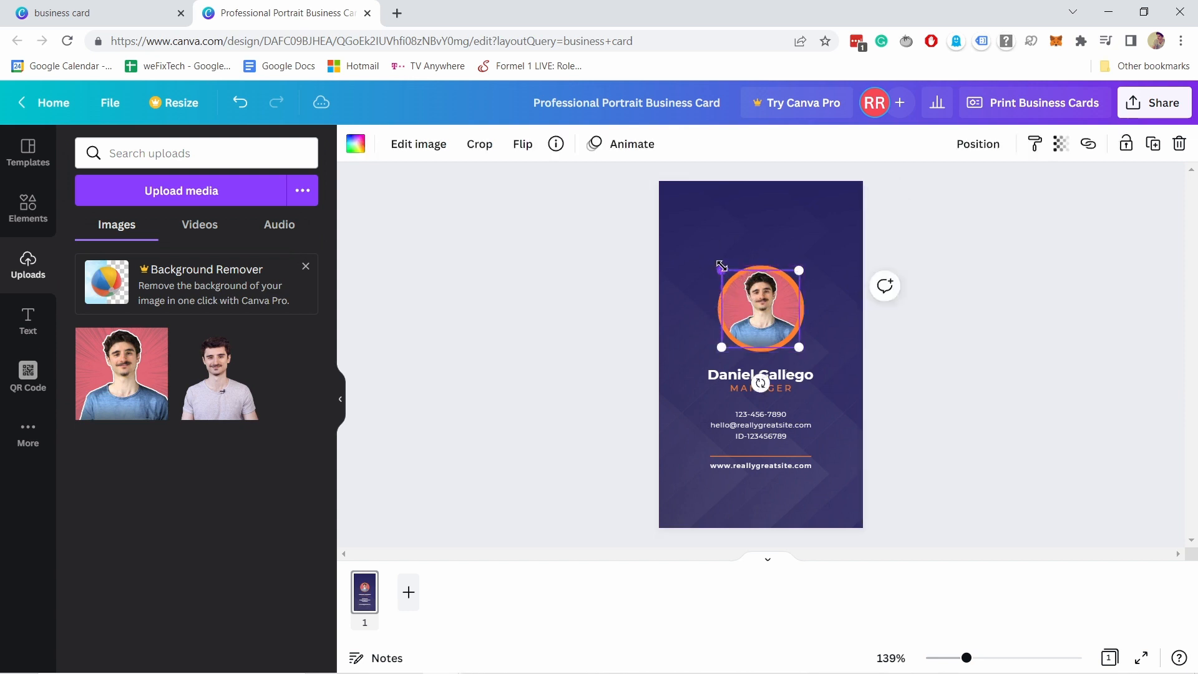
pyautogui.moveTo(721, 269); pyautogui.dragTo(671, 220)
pyautogui.moveTo(748, 278); pyautogui.dragTo(663, 241)
pyautogui.click(763, 344)
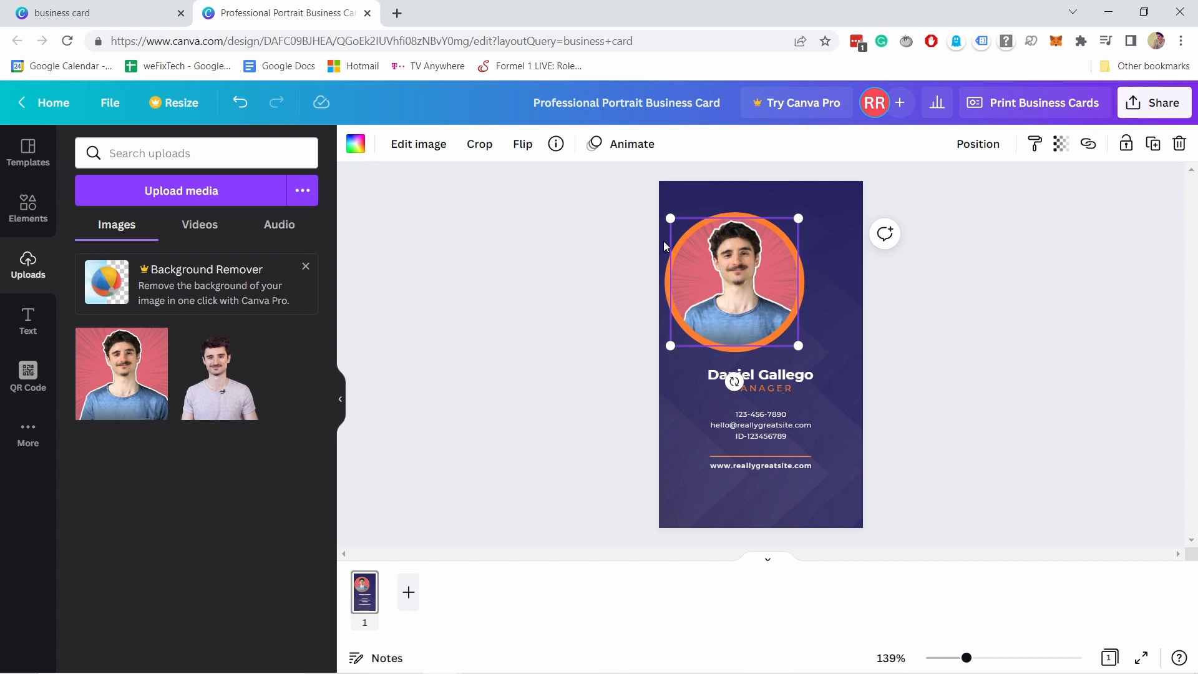
pyautogui.keyDown('shift'); pyautogui.click(727, 214); pyautogui.keyUp('shift')
pyautogui.moveTo(740, 268); pyautogui.dragTo(761, 260)
# Recolour the ring around the portrait from orange to black using Document Colors.
pyautogui.click(811, 237)
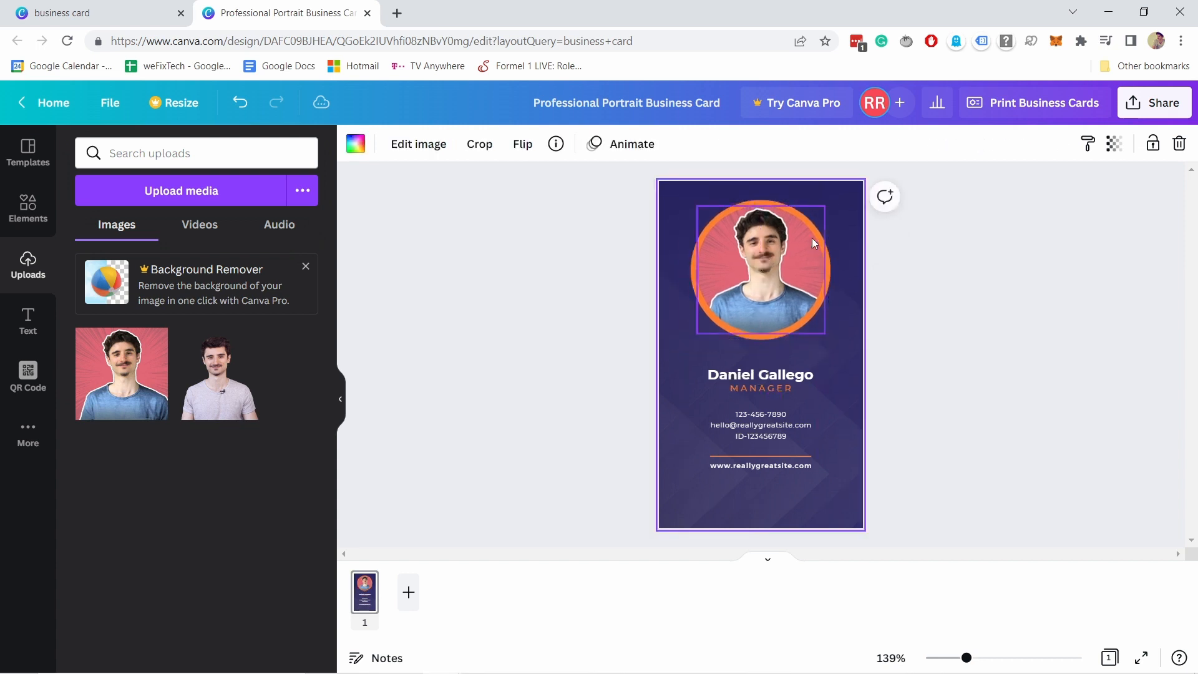
pyautogui.click(766, 201)
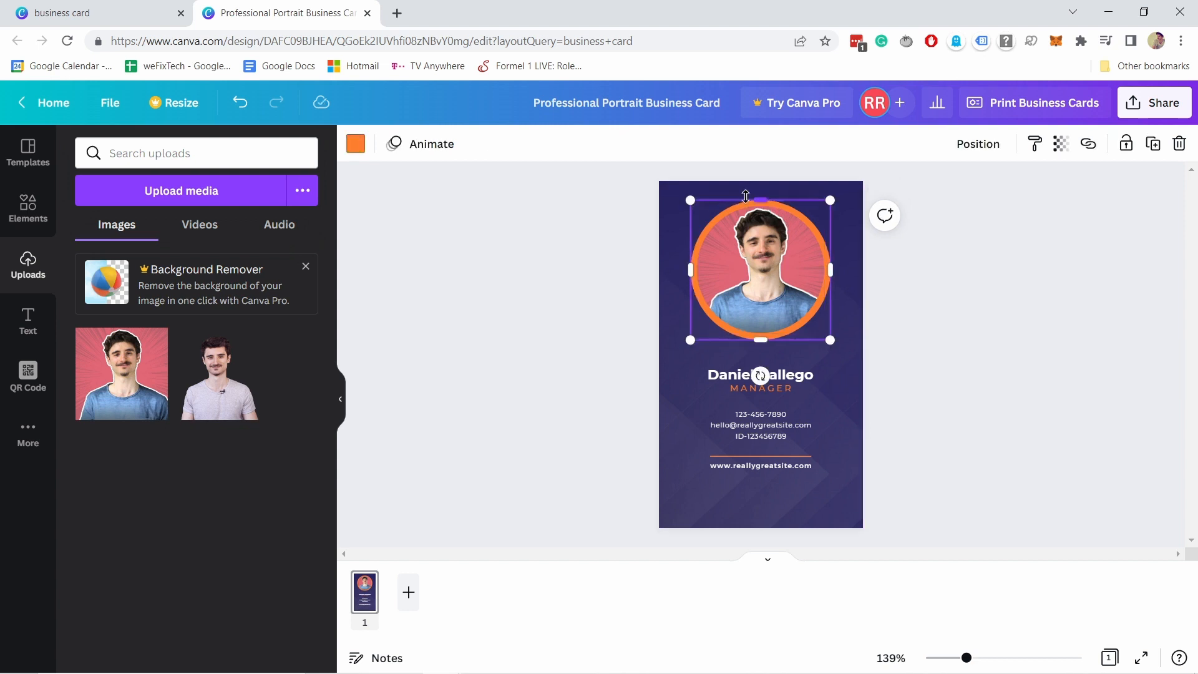
pyautogui.click(353, 152)
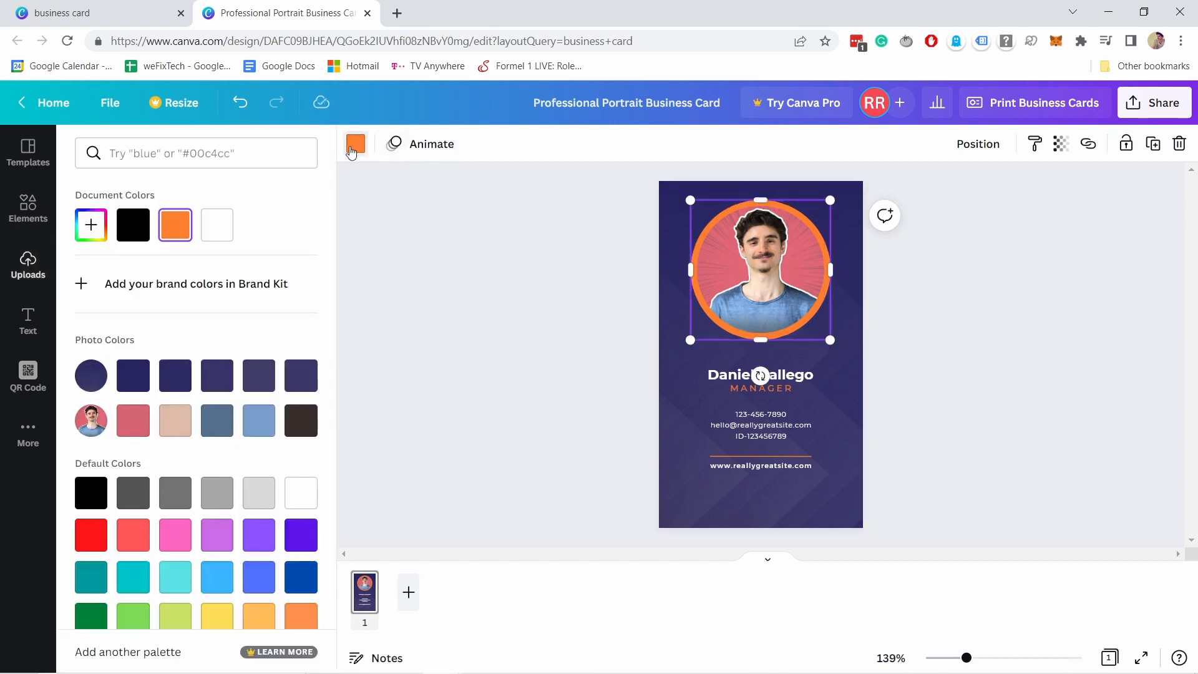
pyautogui.click(132, 232)
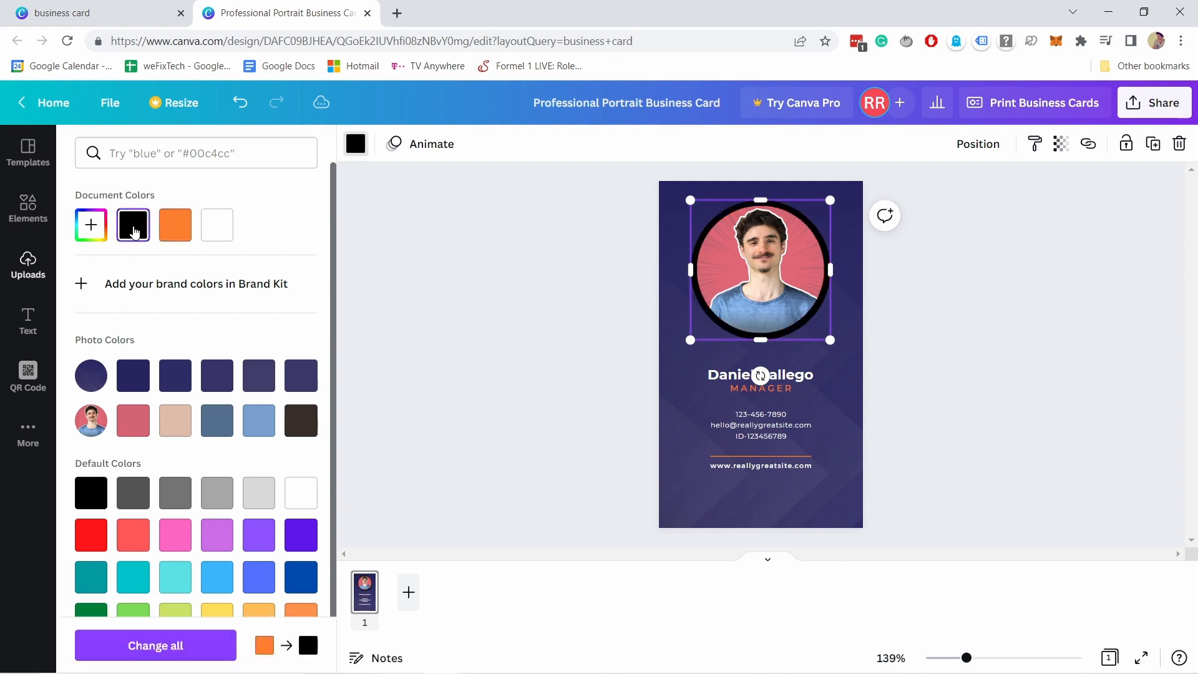
pyautogui.click(571, 309)
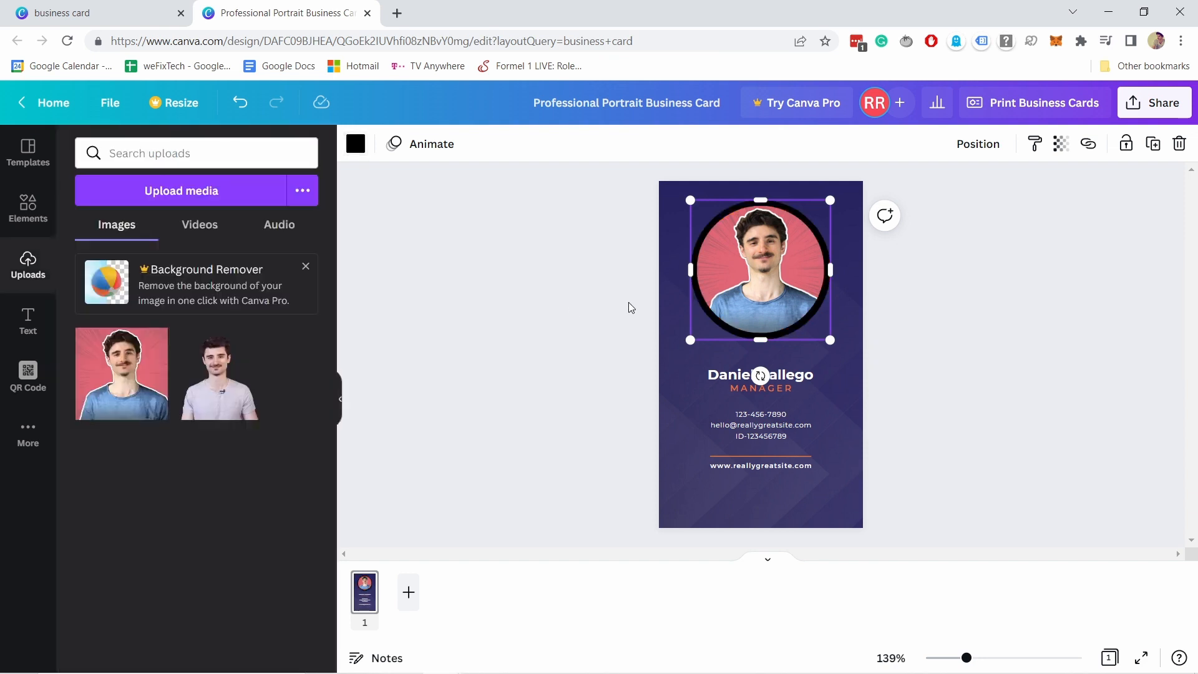
pyautogui.click(790, 376)
# Replace the name with the owner's full name and change the MANAGER title to WEBSITE GUY.
pyautogui.doubleClick(770, 378)
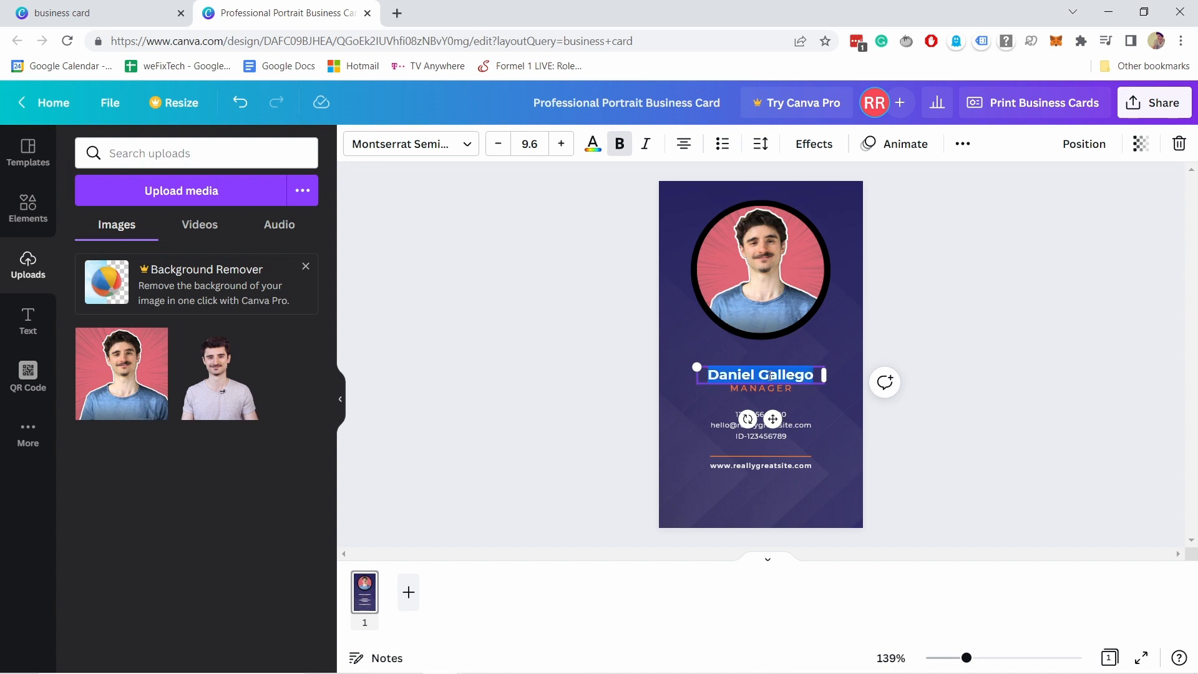
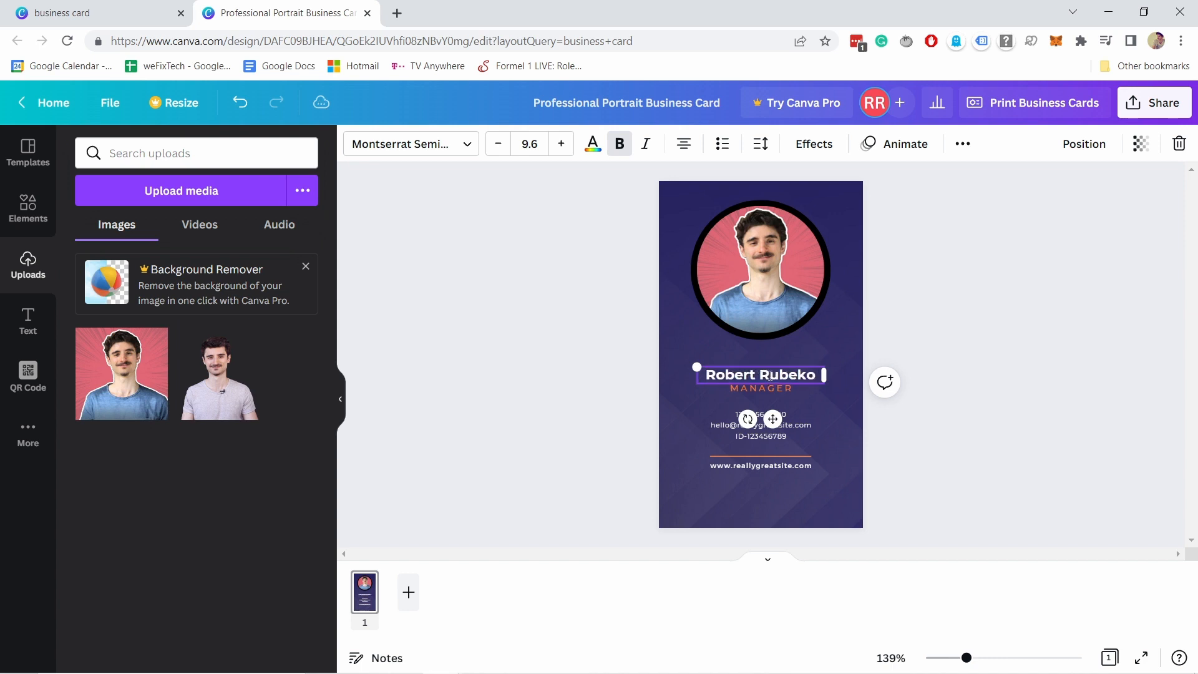
pyautogui.doubleClick(781, 390)
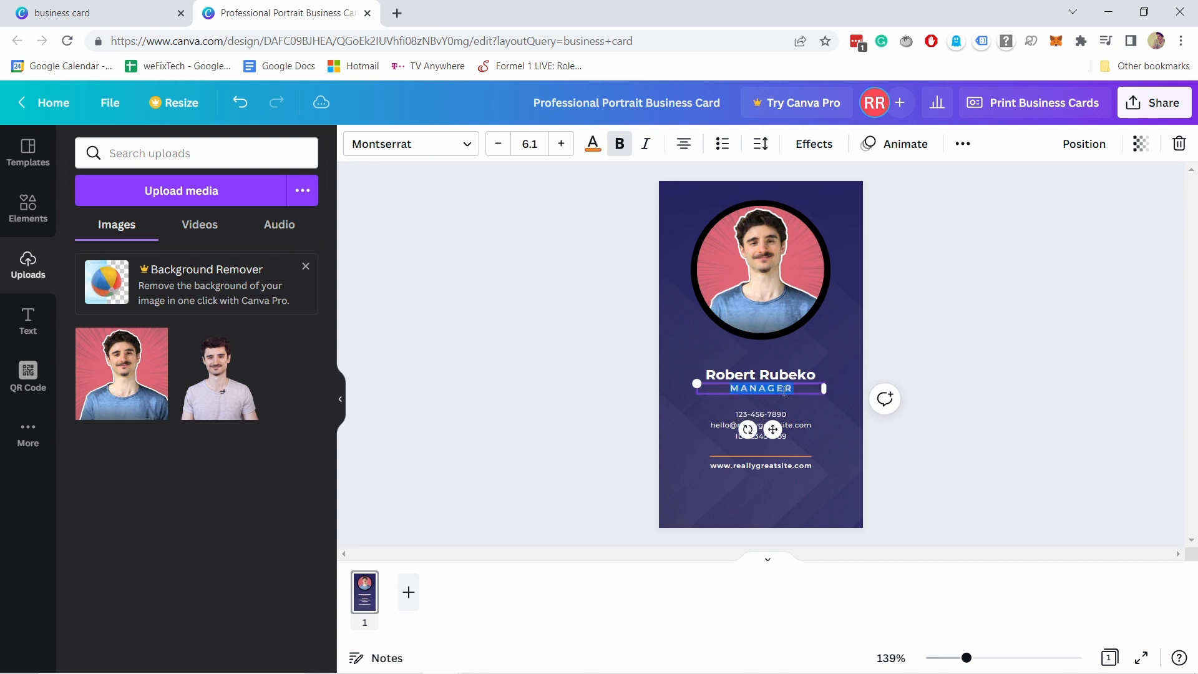
pyautogui.write('WEBSITE GUY')
pyautogui.click(784, 430)
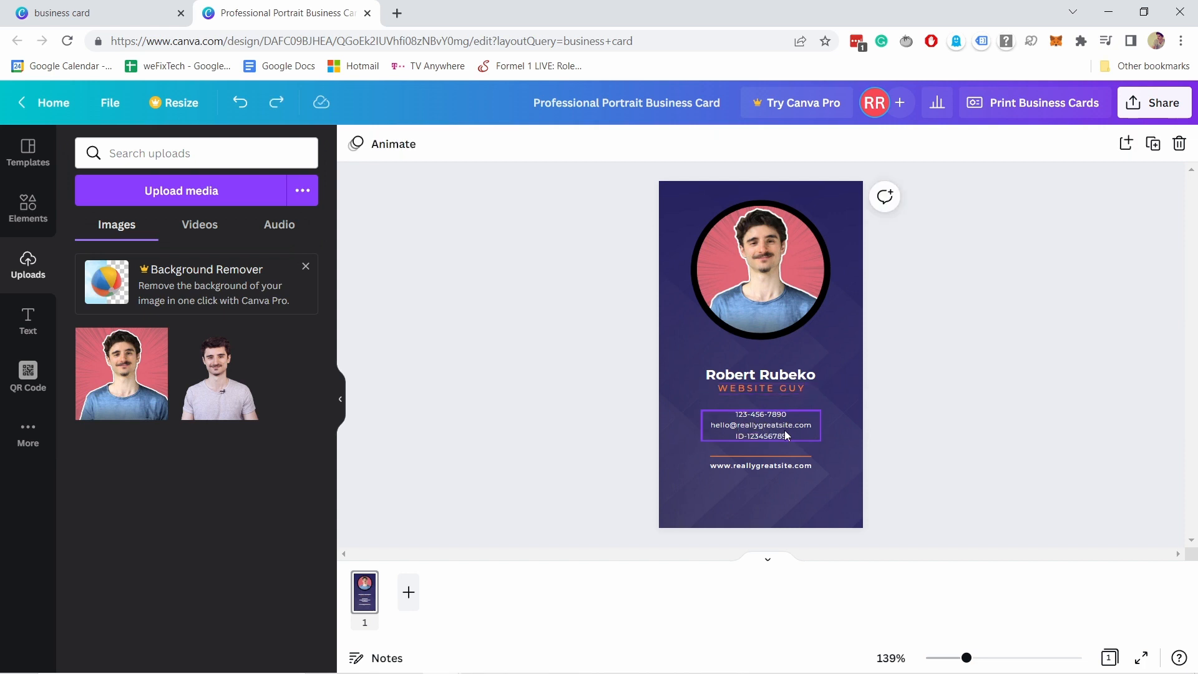
pyautogui.click(759, 420)
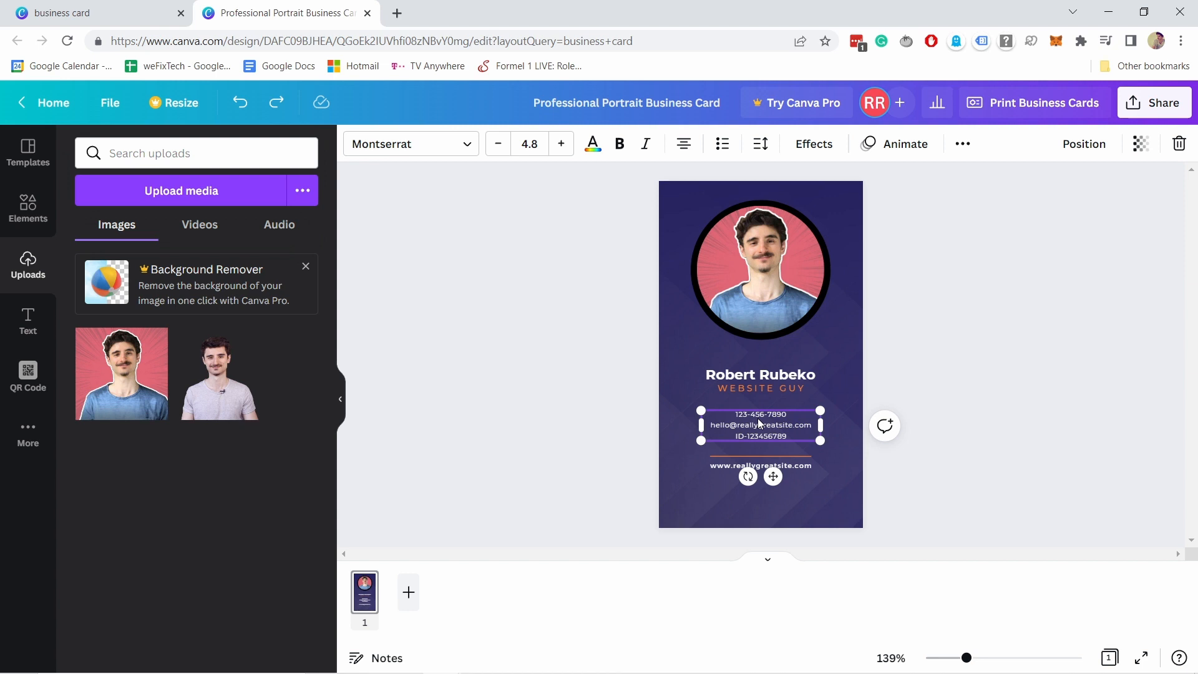
# Delete the phone, email and ID block and the website address text.
pyautogui.press('Delete')
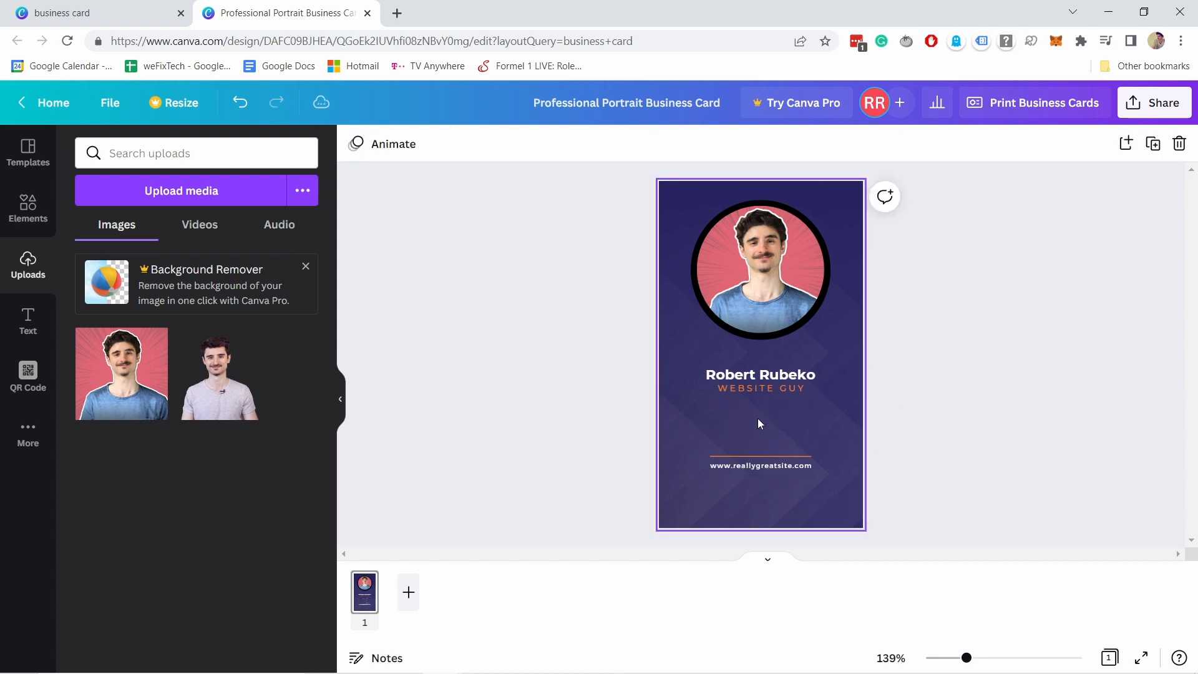
pyautogui.click(748, 470)
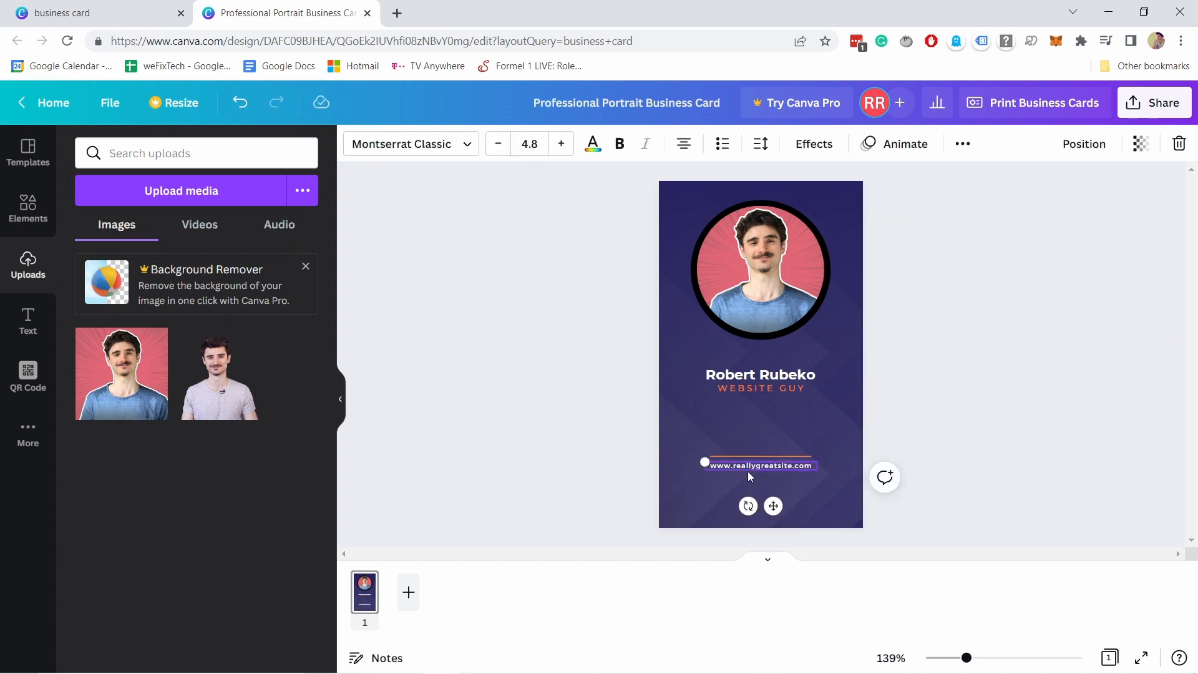
pyautogui.press('Delete')
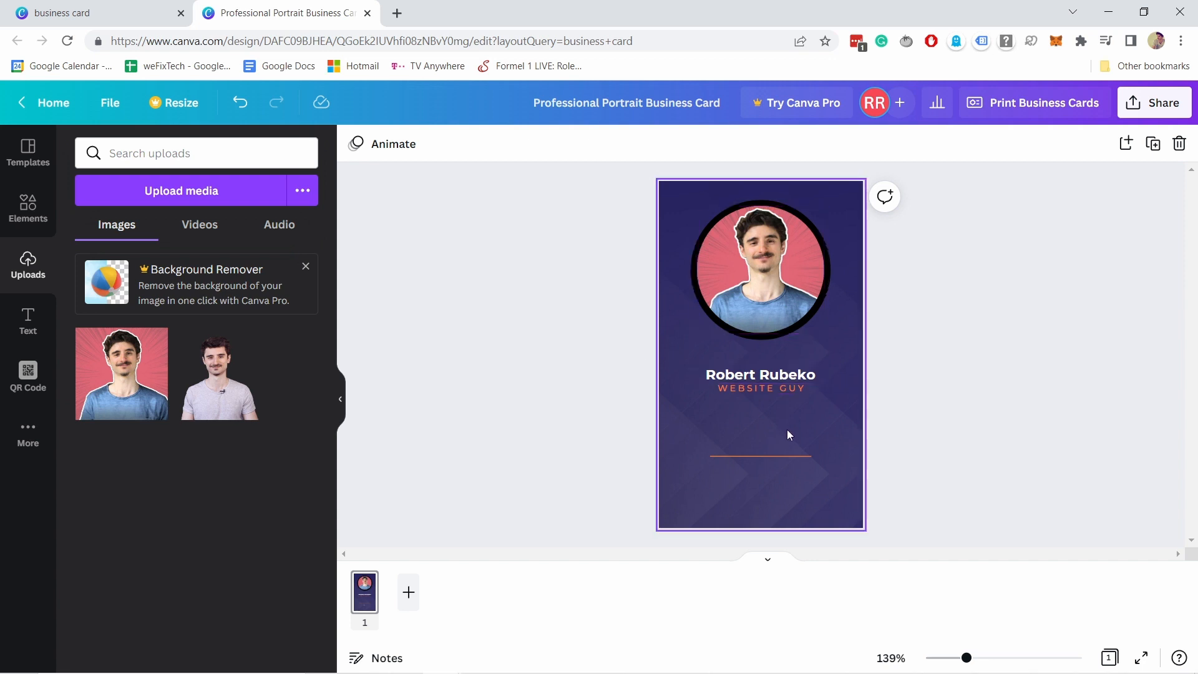
pyautogui.click(395, 12)
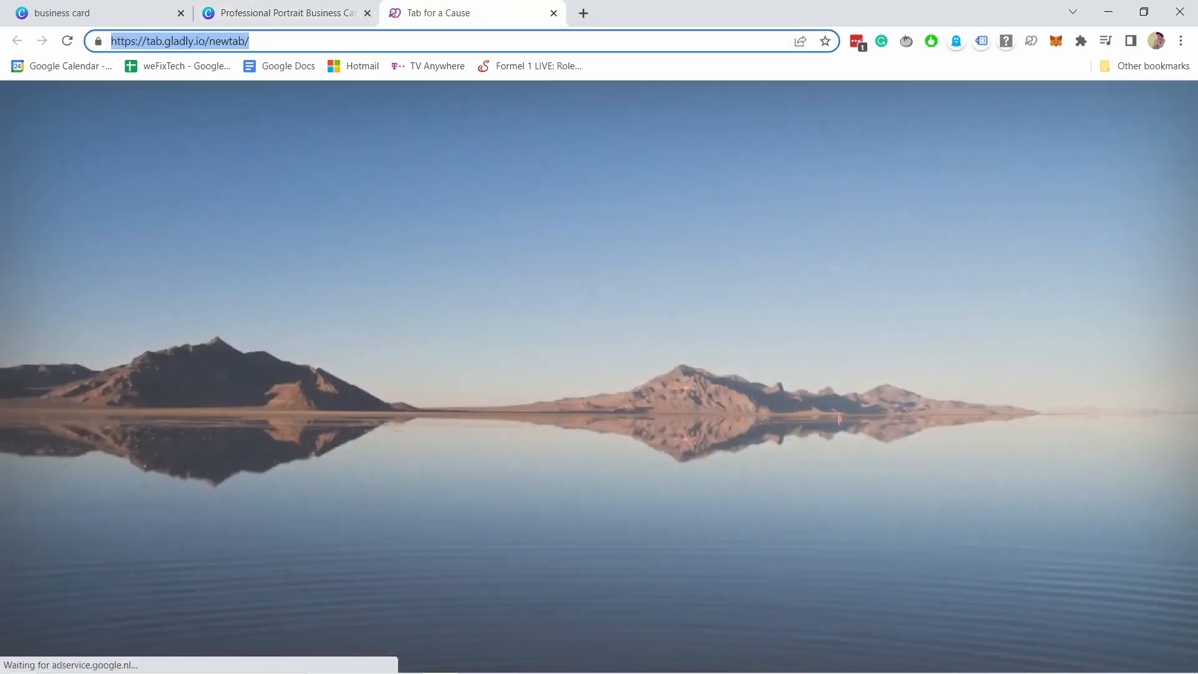
pyautogui.write('https://www.qrcode-monkey.com')
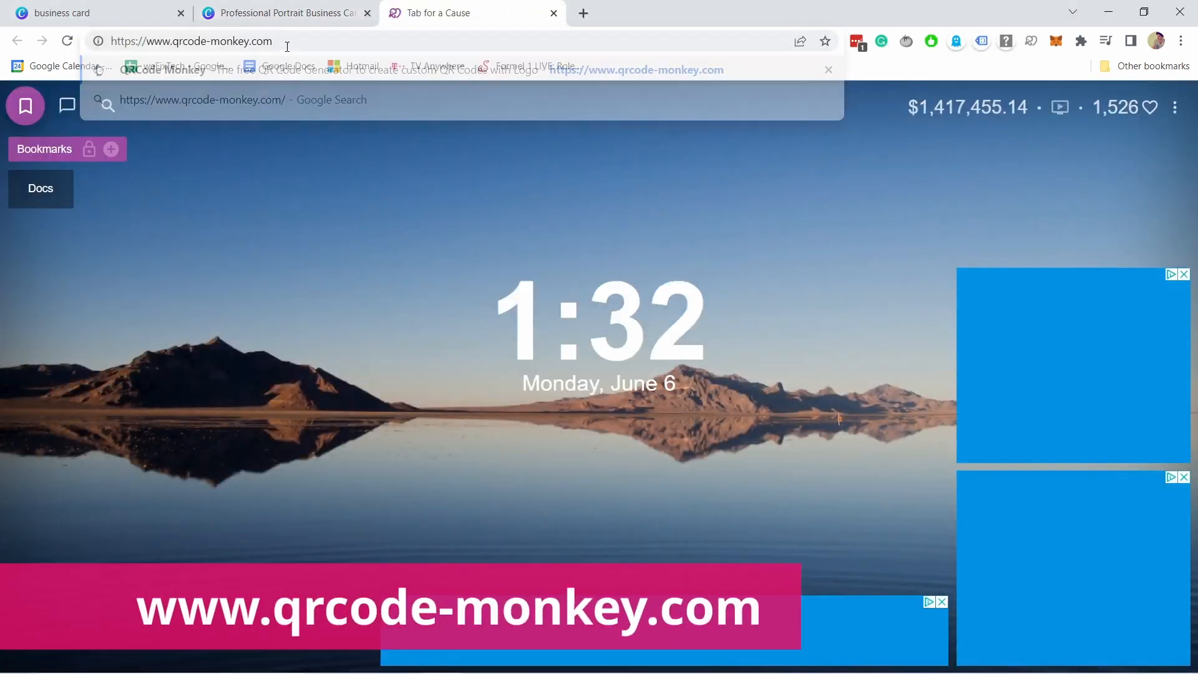
pyautogui.press('Return')
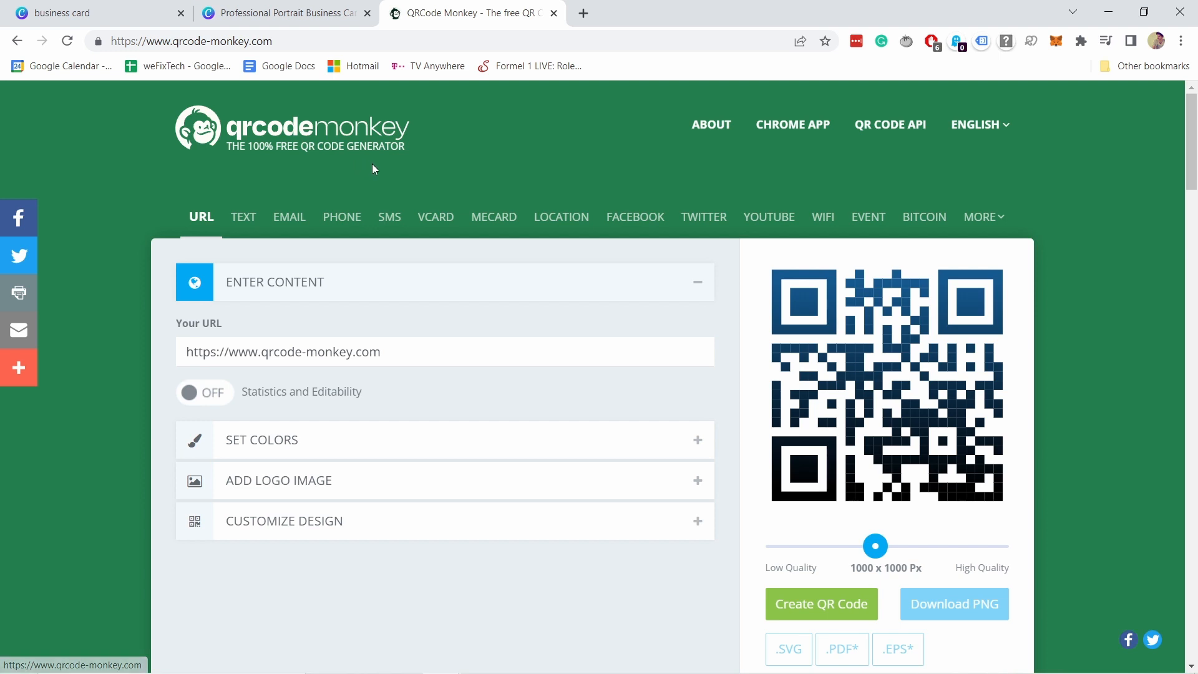
# Switch to the vCard type and fill in the contact's first and last name, organization 'Website guy'.
pyautogui.click(435, 216)
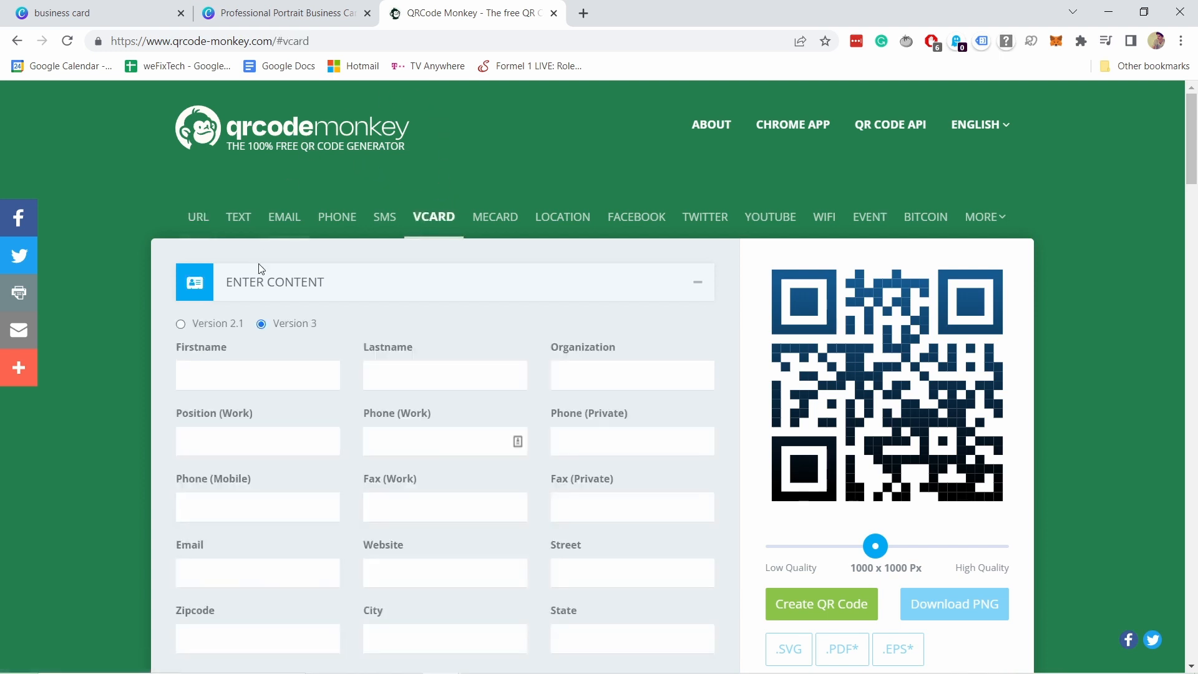
pyautogui.click(221, 381)
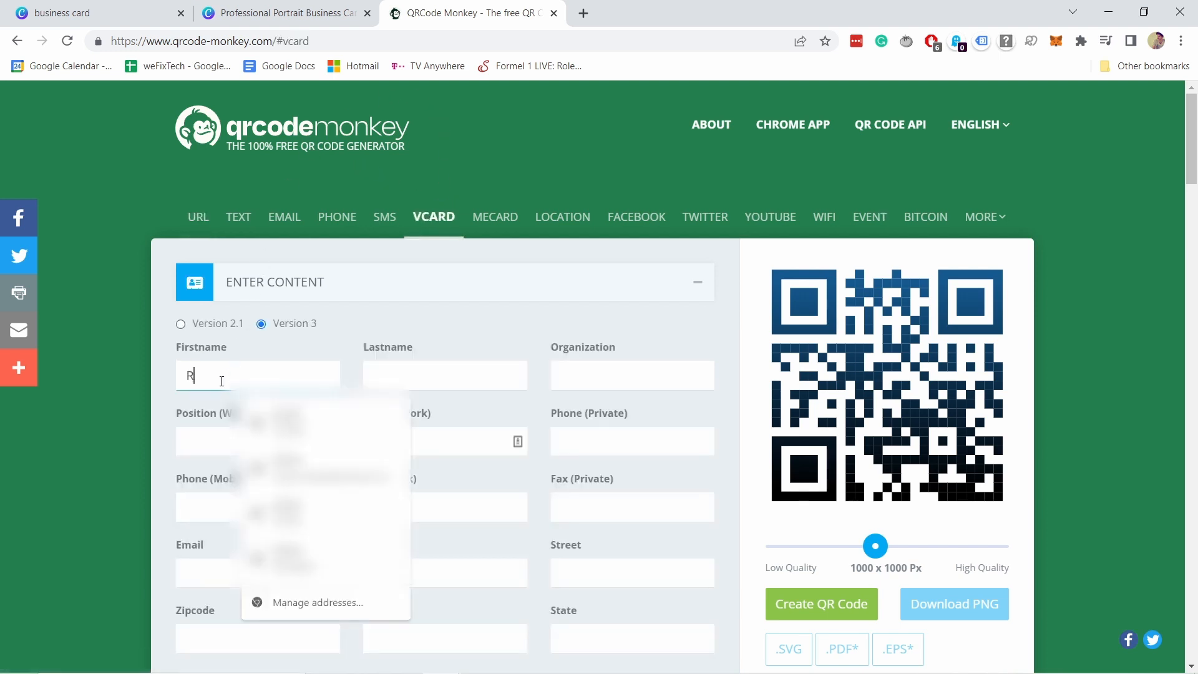
pyautogui.click(421, 368)
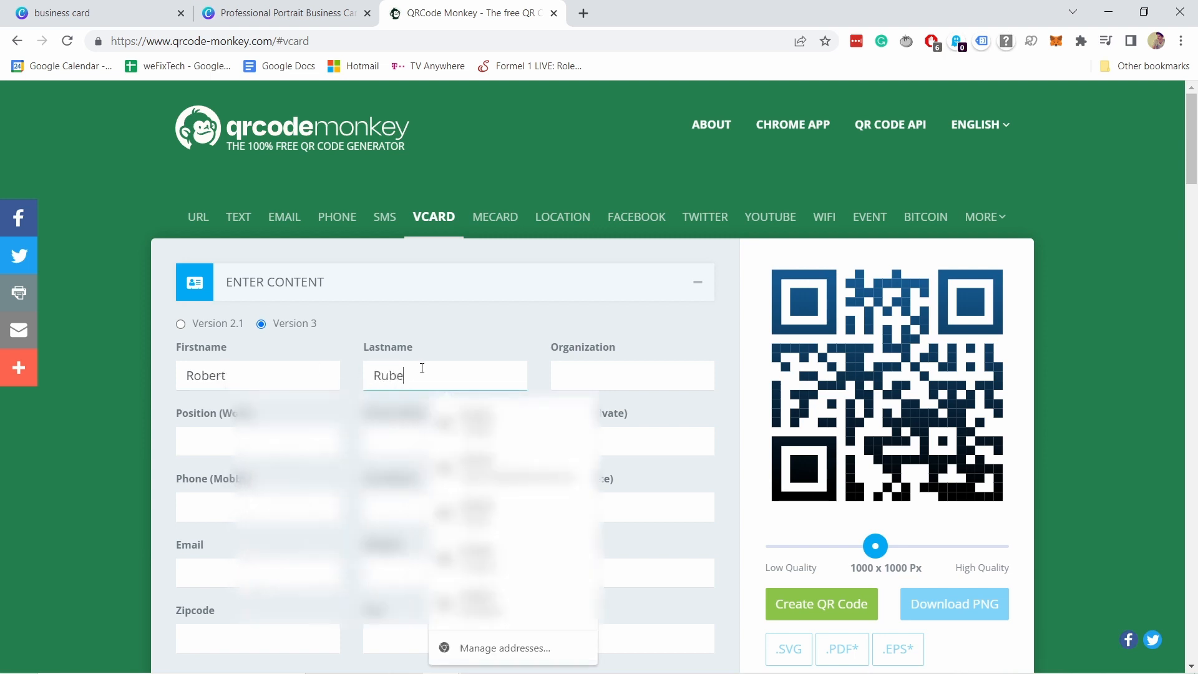
pyautogui.click(605, 376)
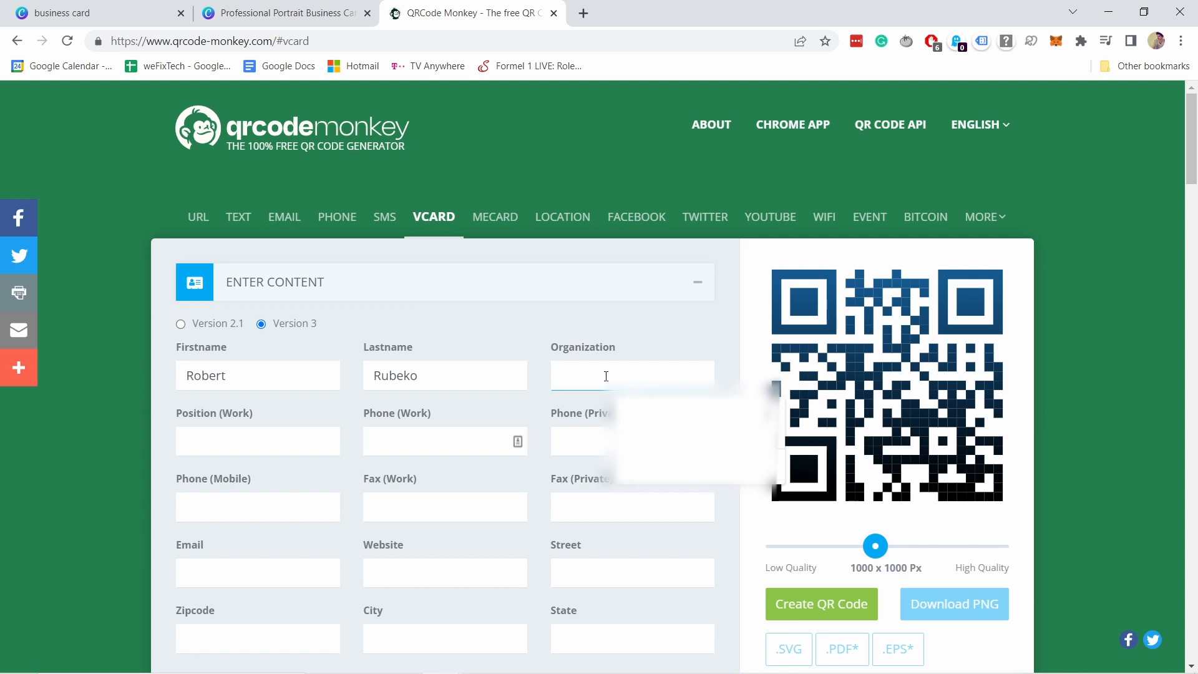
pyautogui.write('Web')
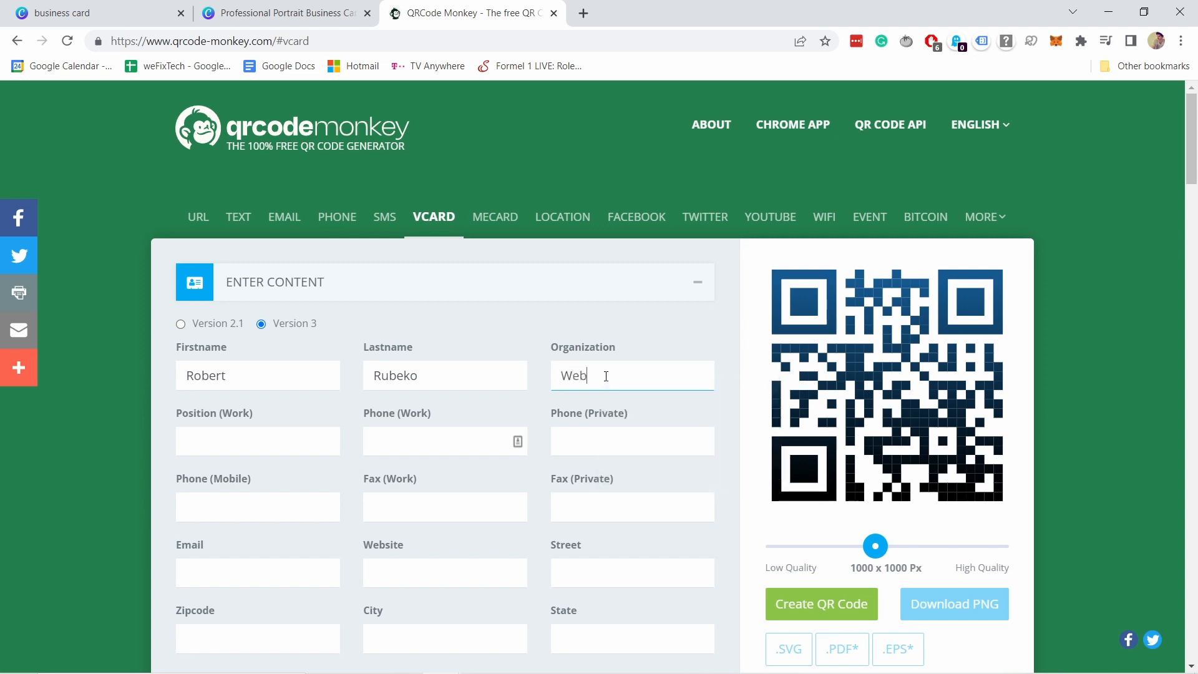
pyautogui.write('site guy')
pyautogui.scroll(-1, 632, 341)
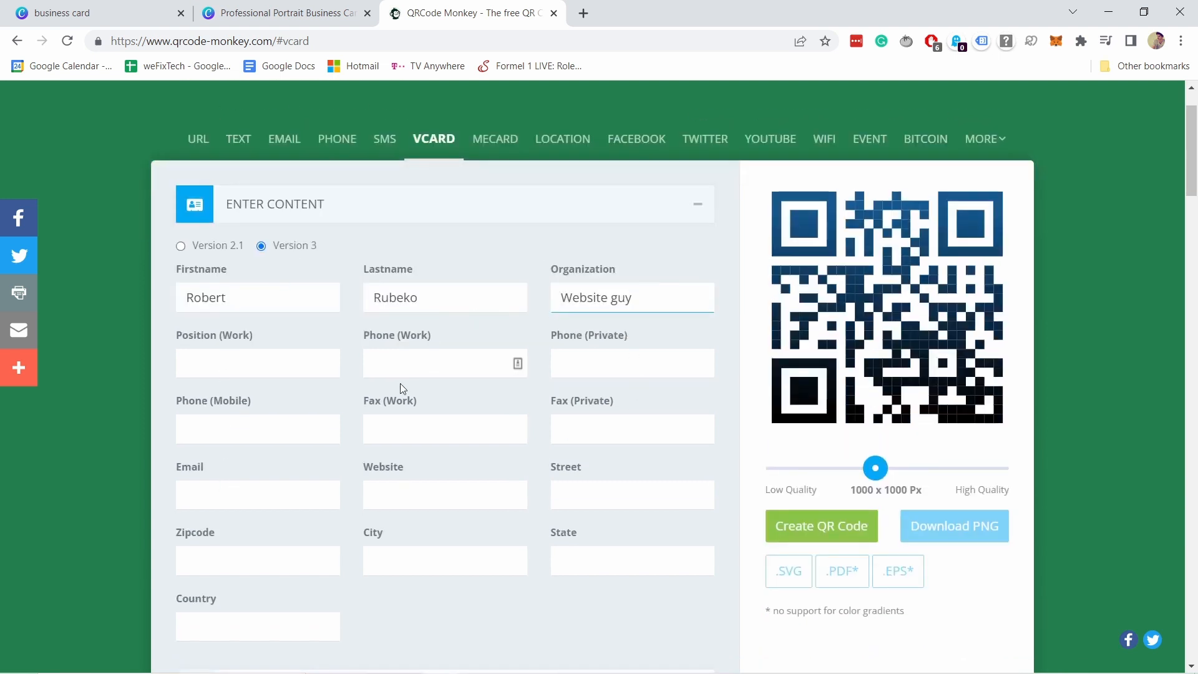
pyautogui.click(209, 497)
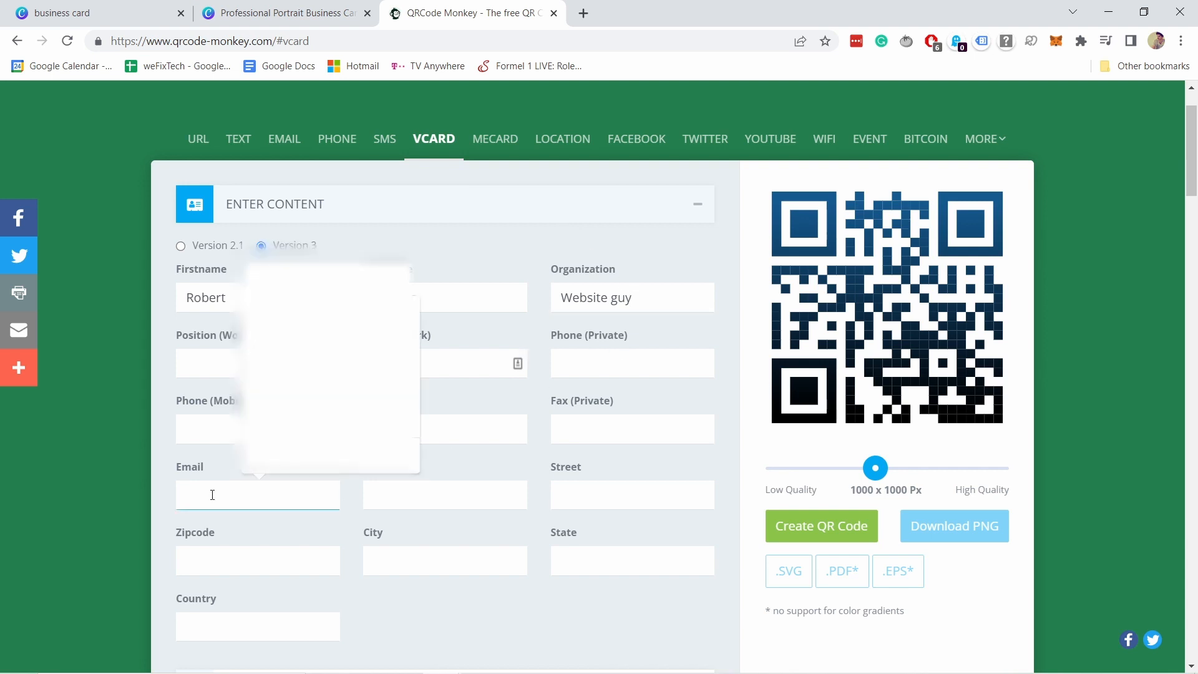
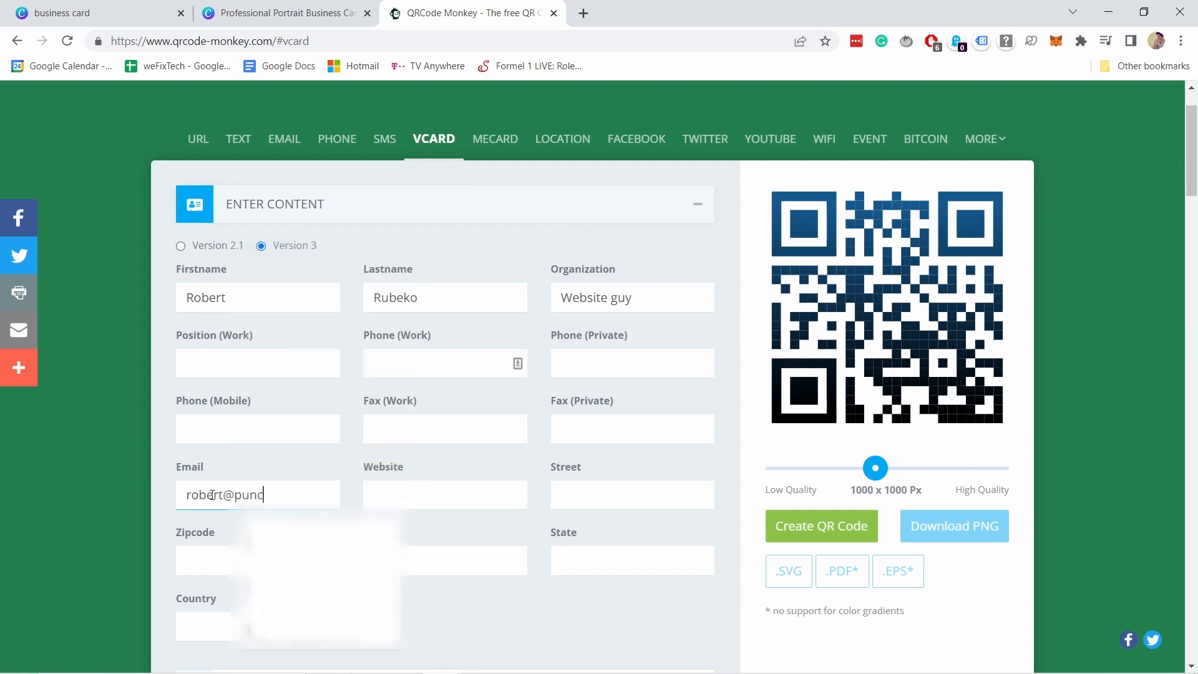
pyautogui.press('Tab')
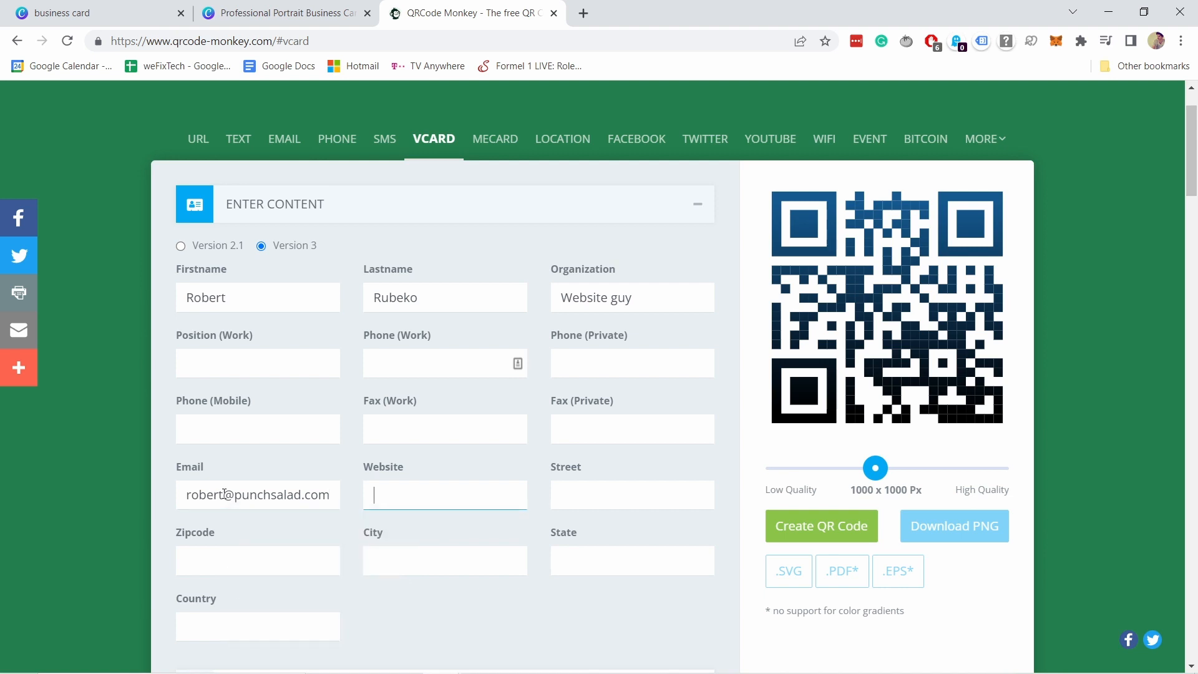
pyautogui.write('httos://punchsalad.com')
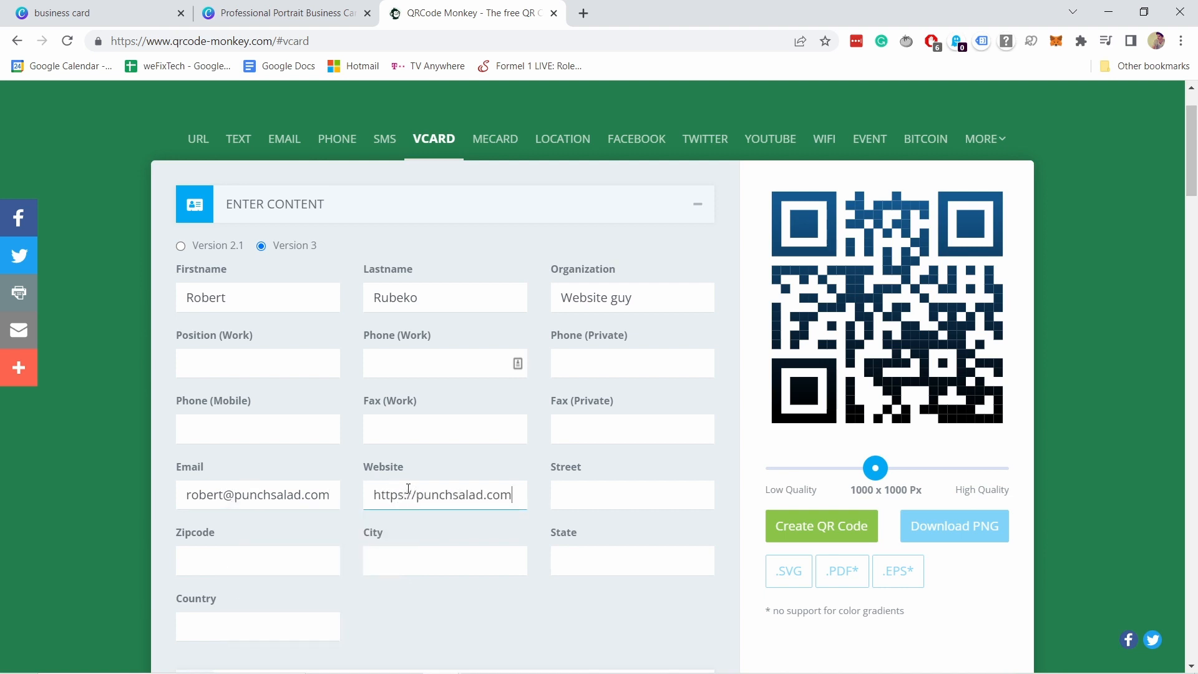
pyautogui.scroll(-4, 424, 272)
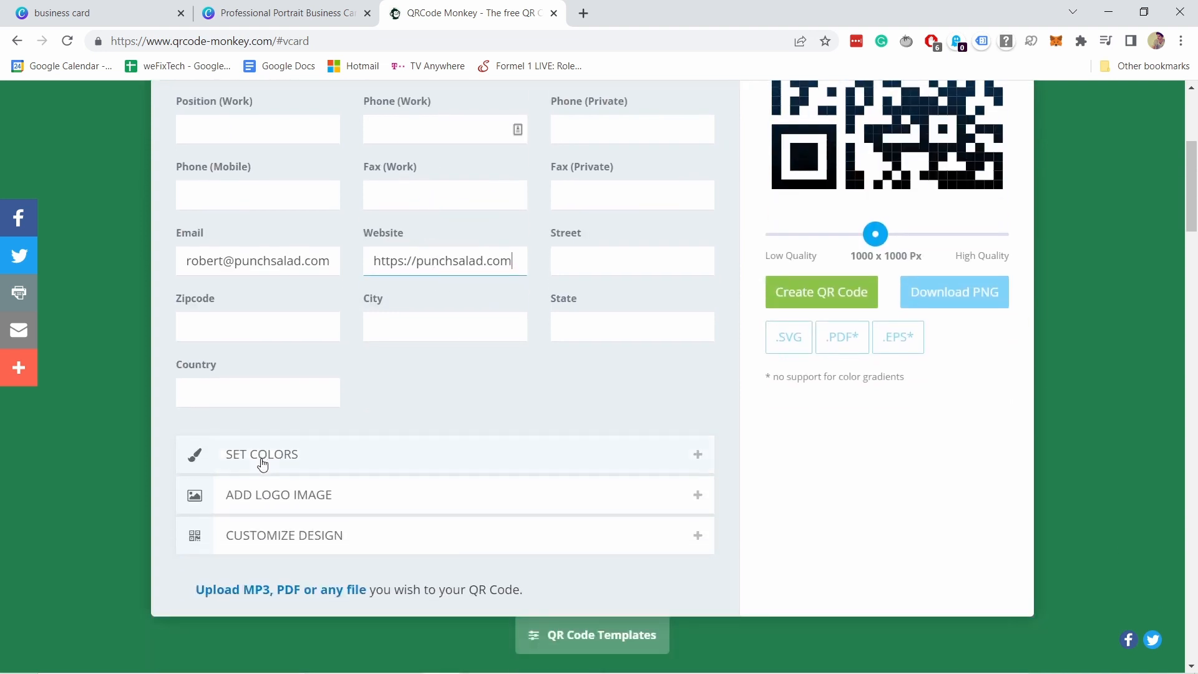
# Try a magenta foreground colour and regenerate the vCard QR code in magenta.
pyautogui.click(293, 462)
pyautogui.scroll(-6, 429, 436)
pyautogui.scroll(3, 429, 435)
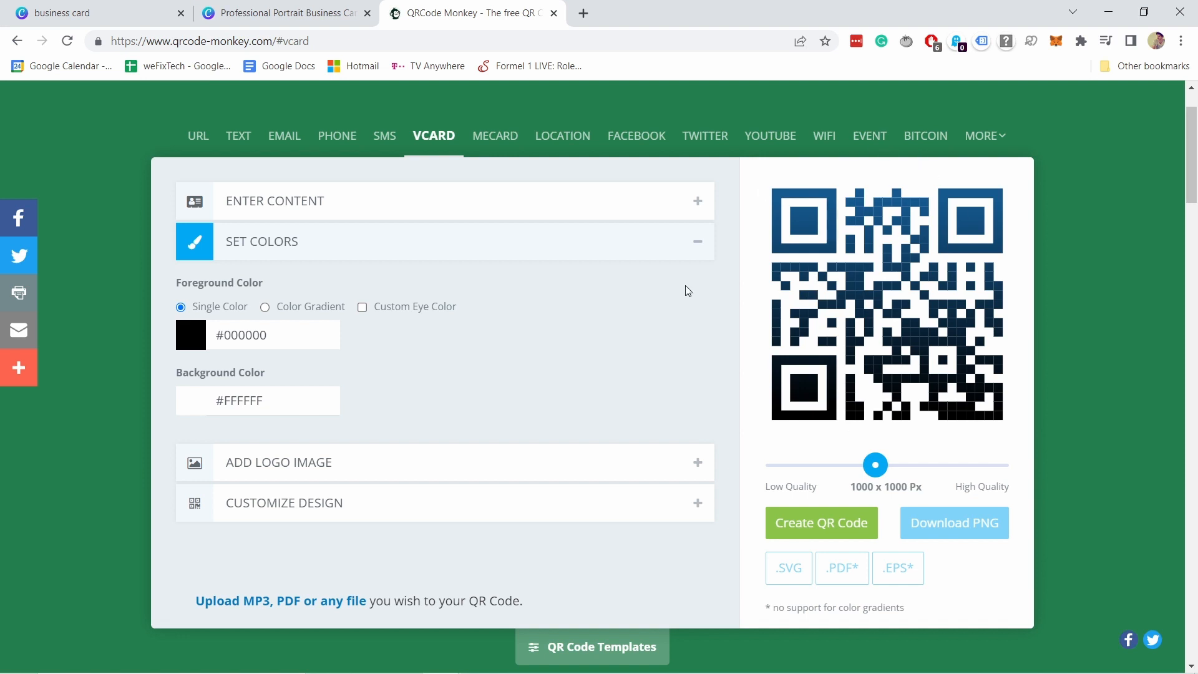
pyautogui.click(192, 335)
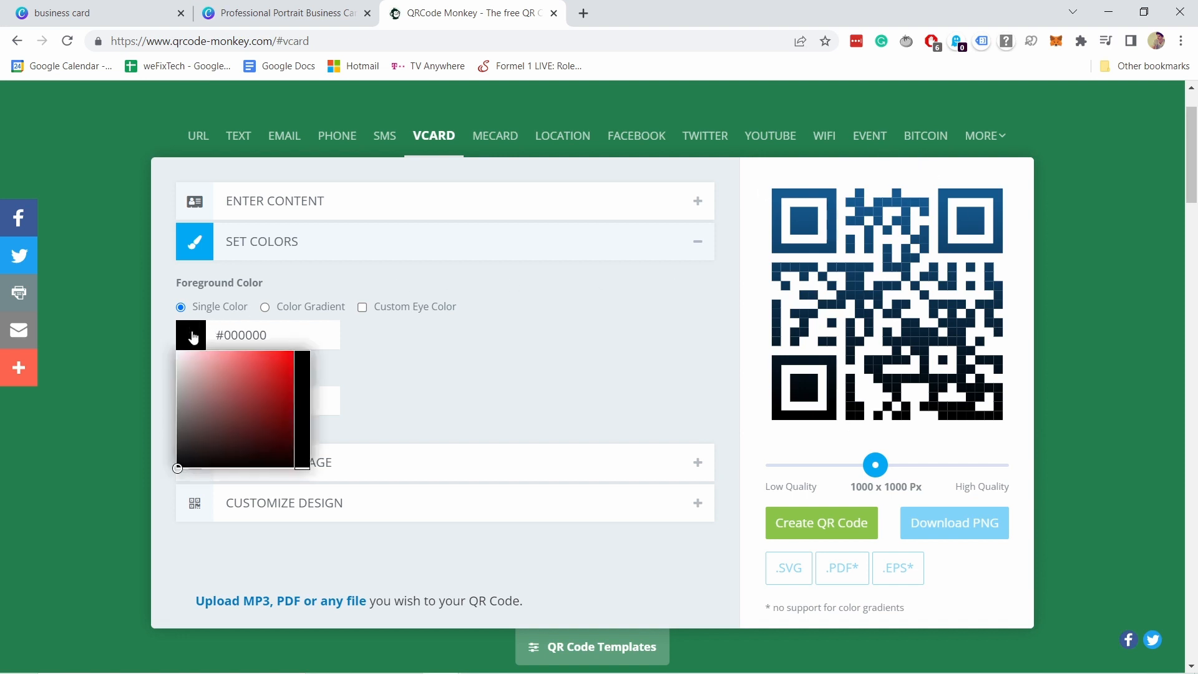
pyautogui.click(262, 371)
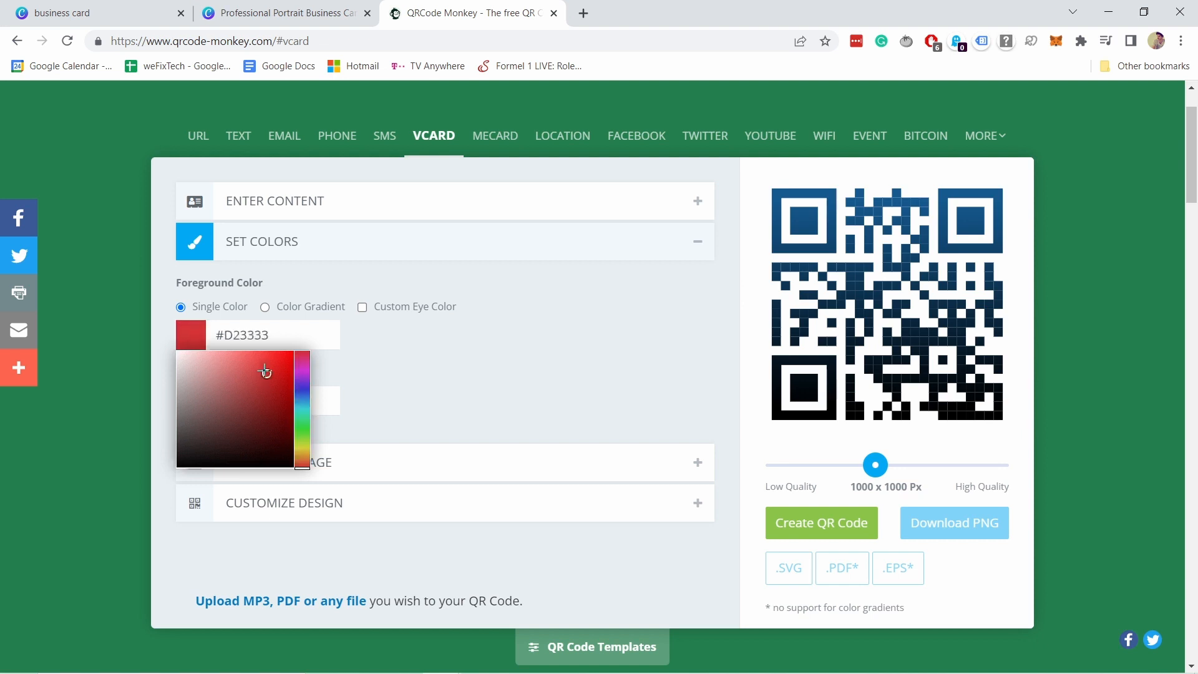
pyautogui.click(305, 370)
pyautogui.click(266, 368)
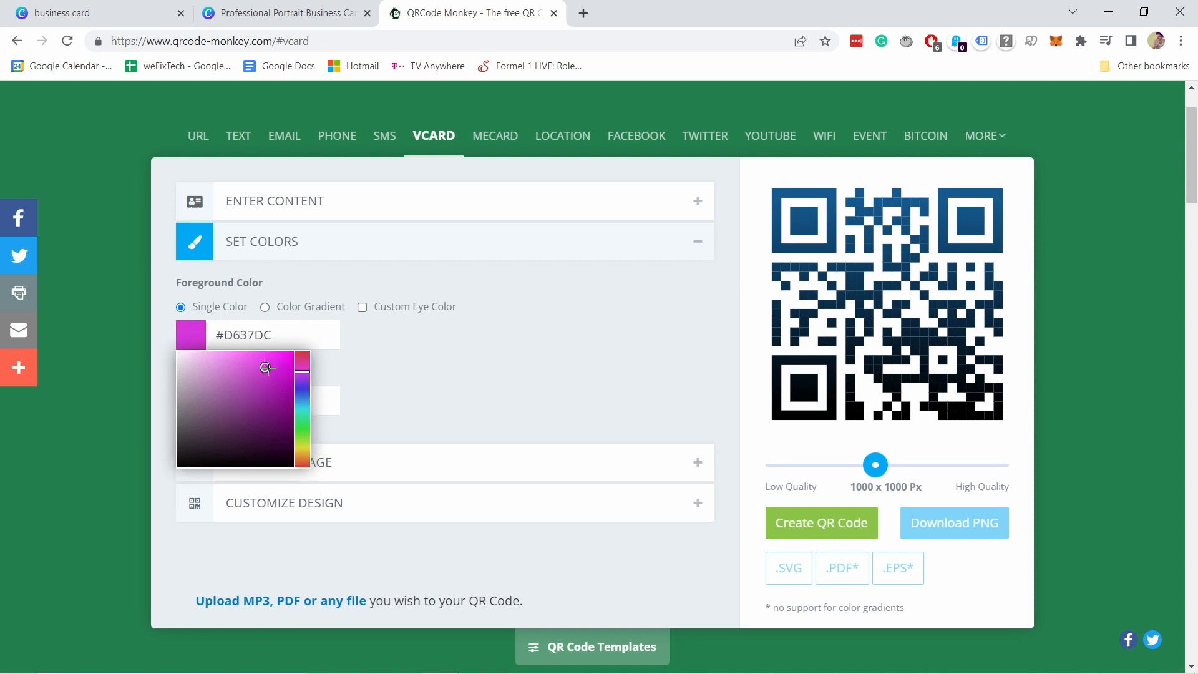
pyautogui.moveTo(264, 368); pyautogui.dragTo(264, 368)
pyautogui.click(431, 362)
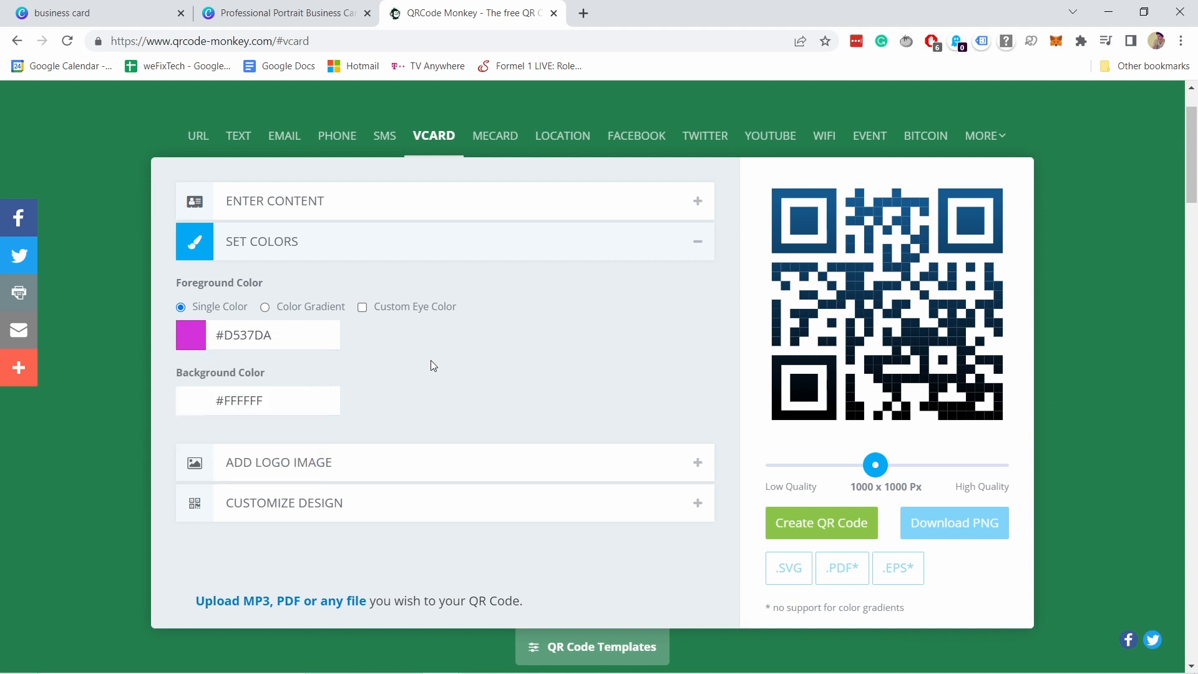
pyautogui.click(802, 525)
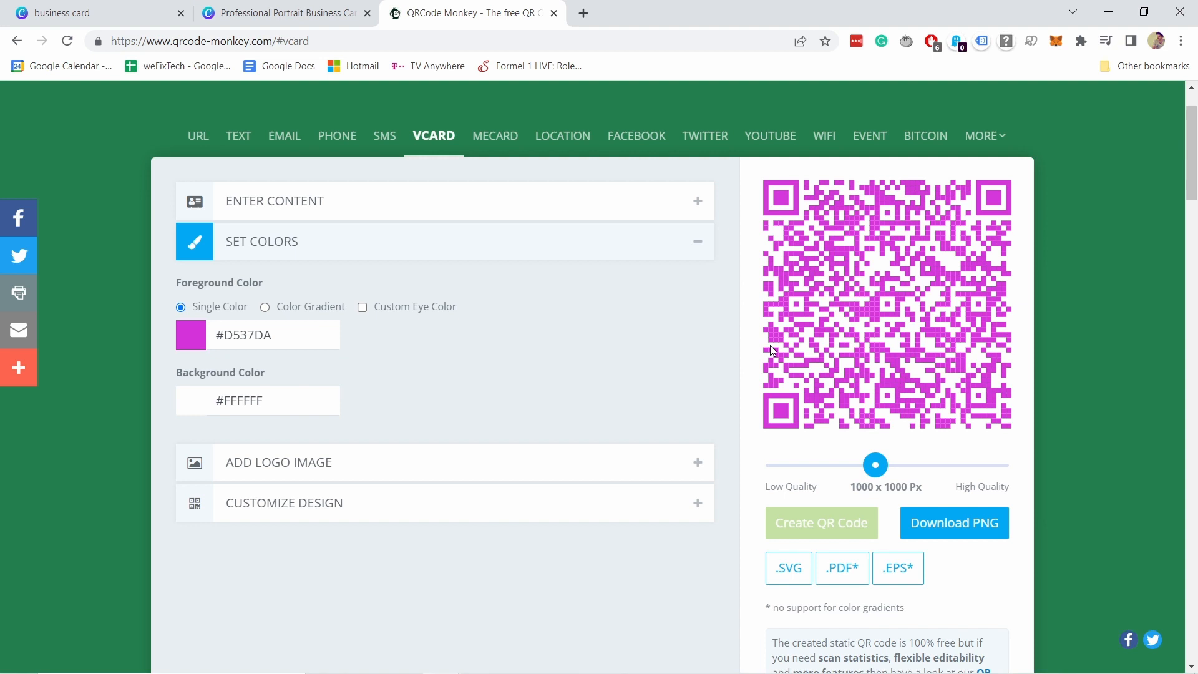
# Reset the foreground colour to #000000 and regenerate the QR code in black.
pyautogui.click(190, 335)
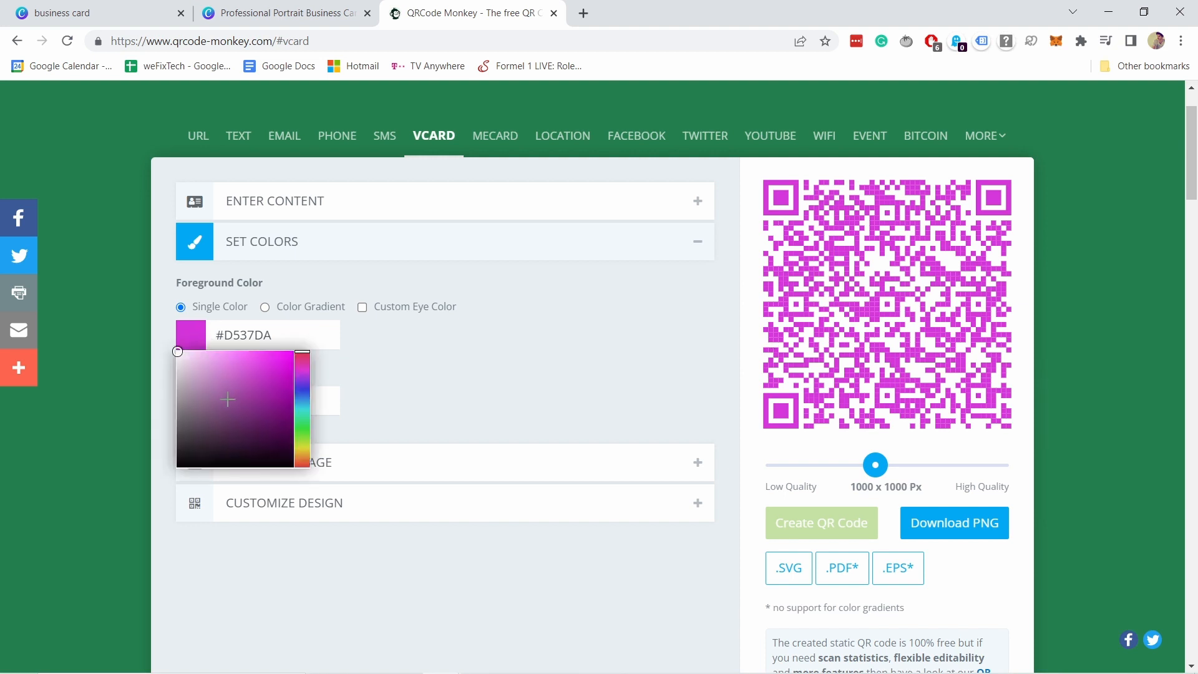
pyautogui.moveTo(228, 399); pyautogui.dragTo(118, 492)
pyautogui.click(460, 373)
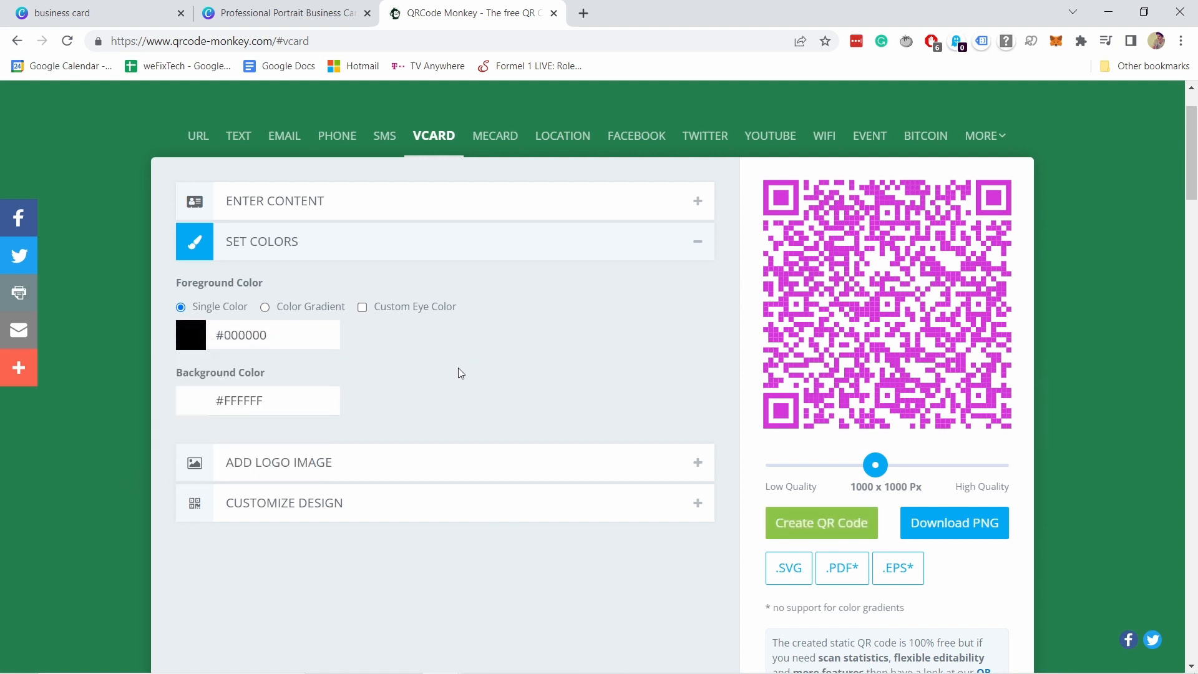
pyautogui.click(789, 518)
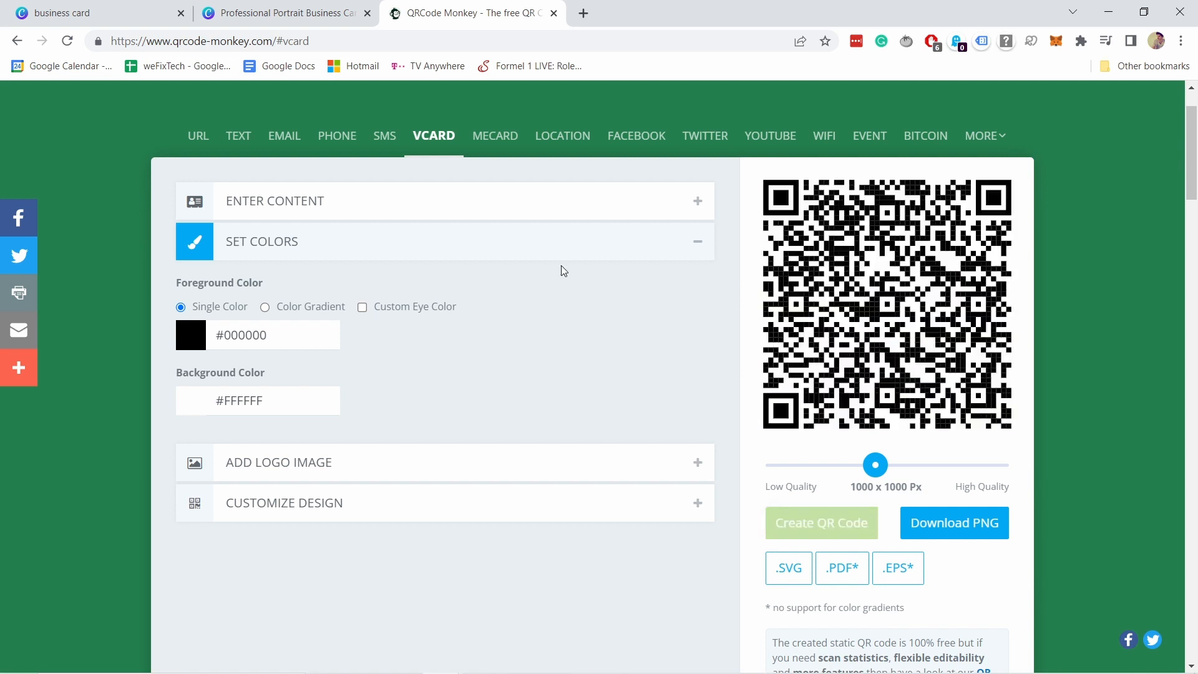
pyautogui.click(275, 468)
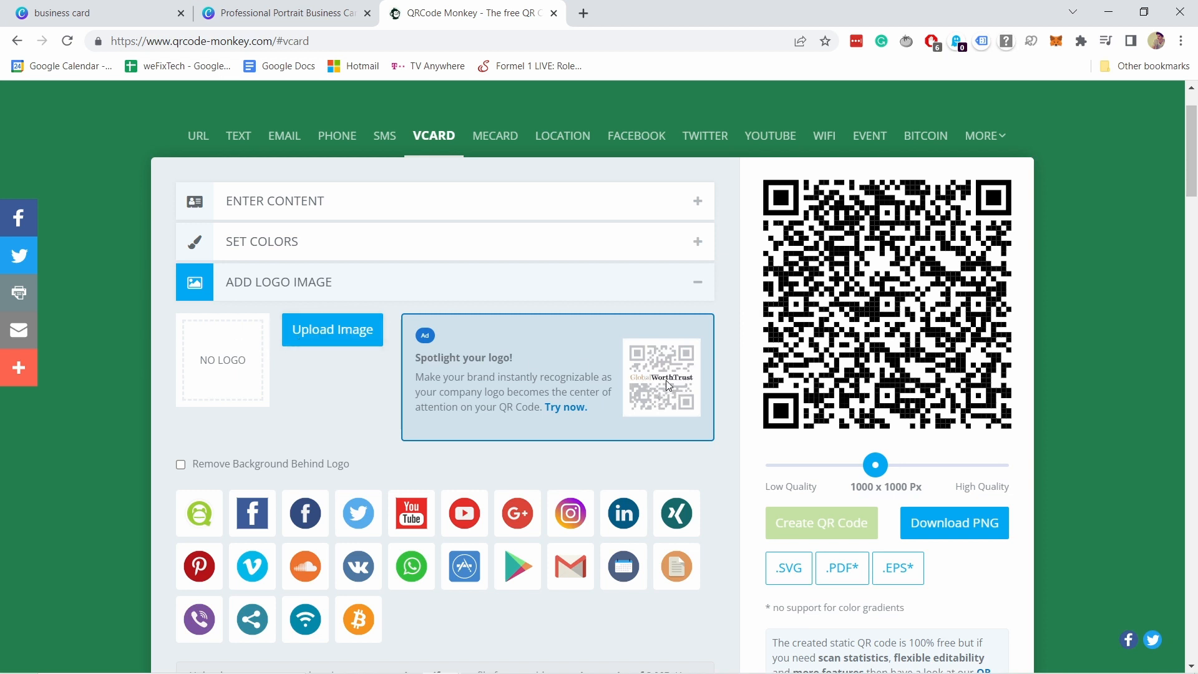
# Put the Viber logo in the centre of the QR code and regenerate it.
pyautogui.scroll(-1, 194, 555)
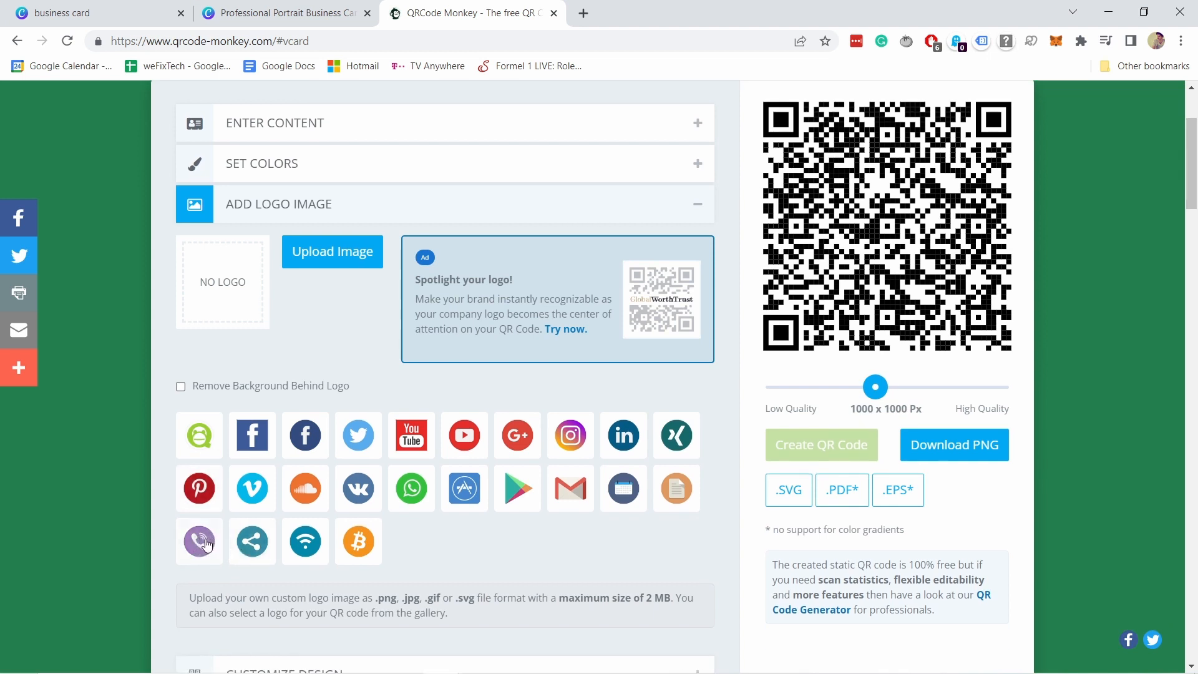
pyautogui.click(206, 543)
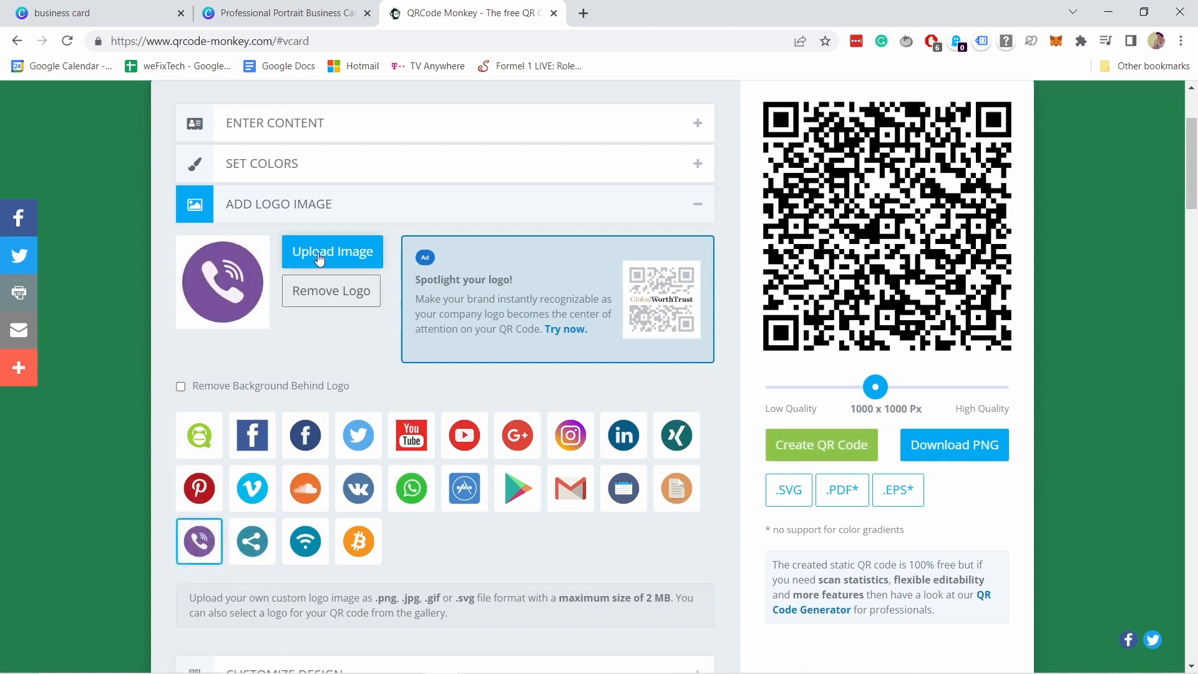
pyautogui.click(781, 446)
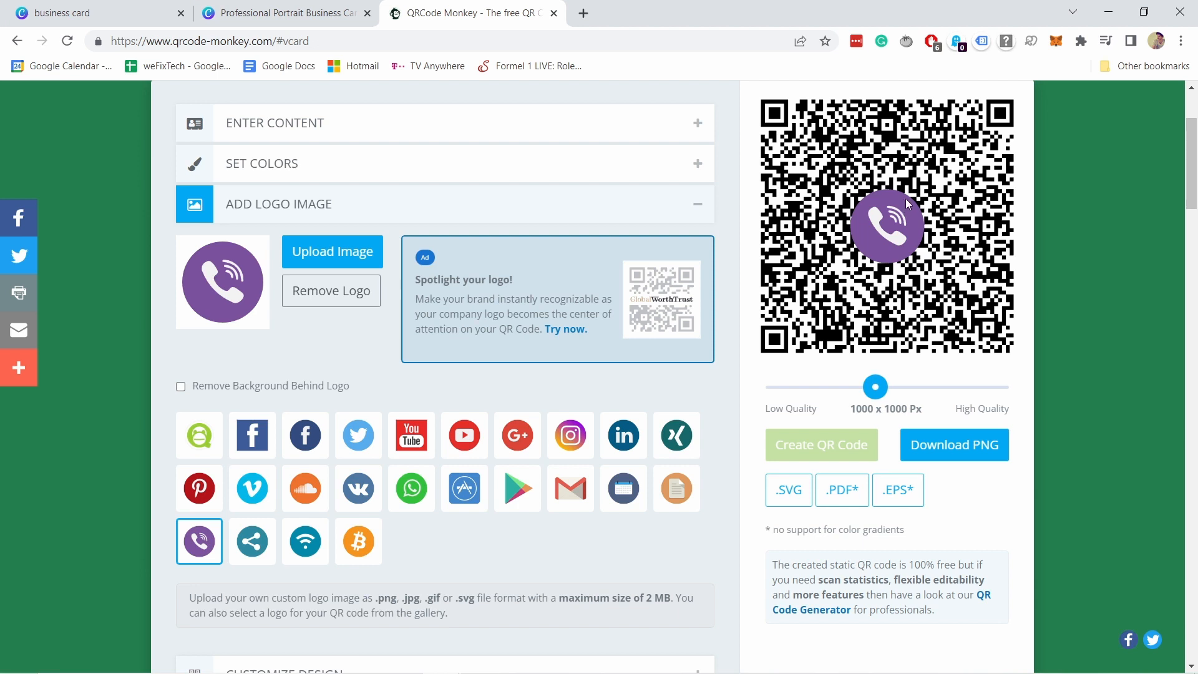
# Remove the centre logo and regenerate the QR code without it.
pyautogui.click(324, 294)
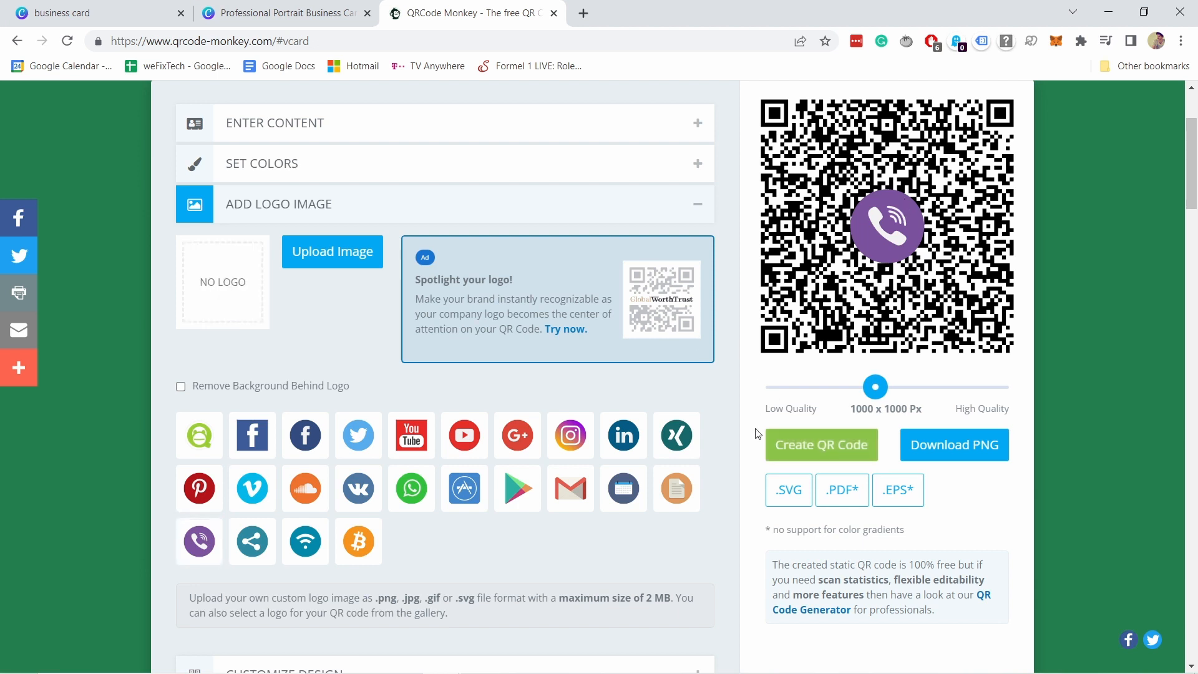
pyautogui.click(797, 447)
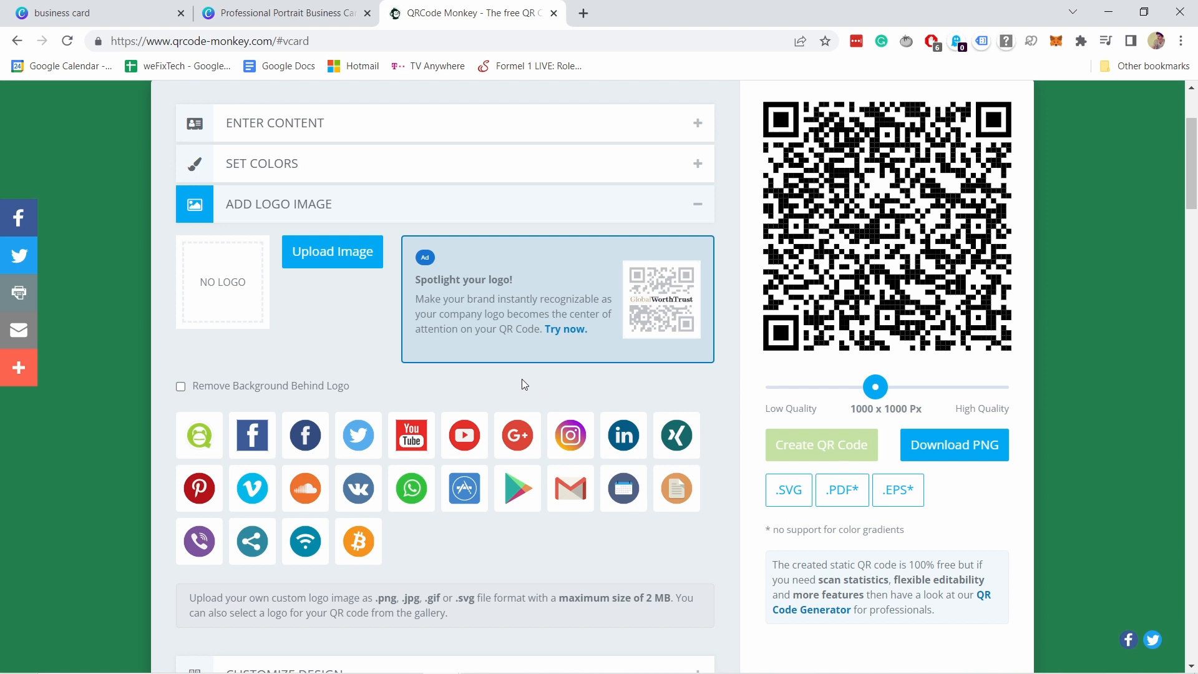
pyautogui.scroll(-3, 353, 497)
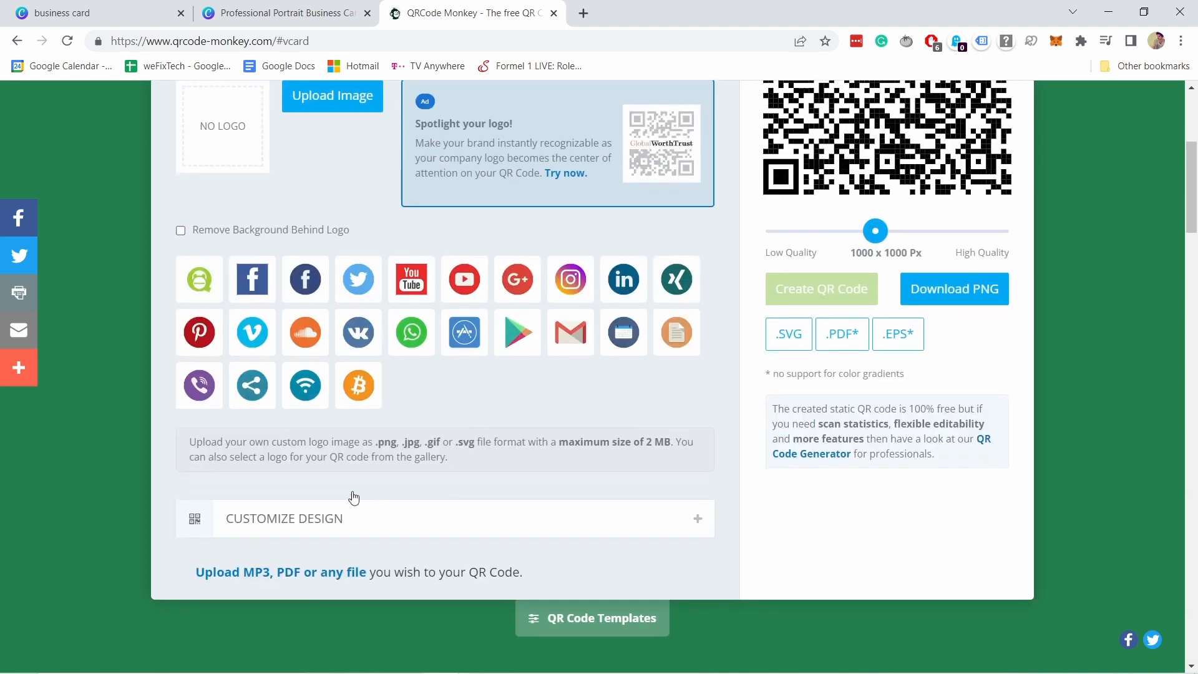
pyautogui.click(320, 531)
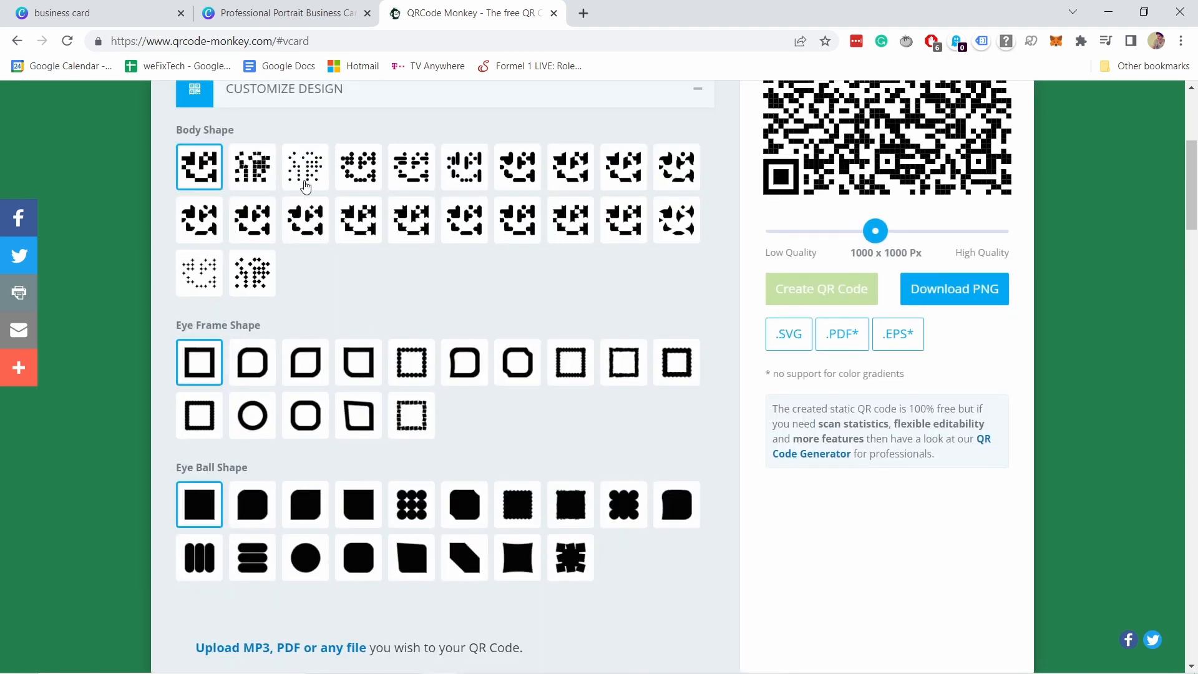
# Switch the QR code to the second body shape pattern and regenerate it.
pyautogui.scroll(3, 305, 185)
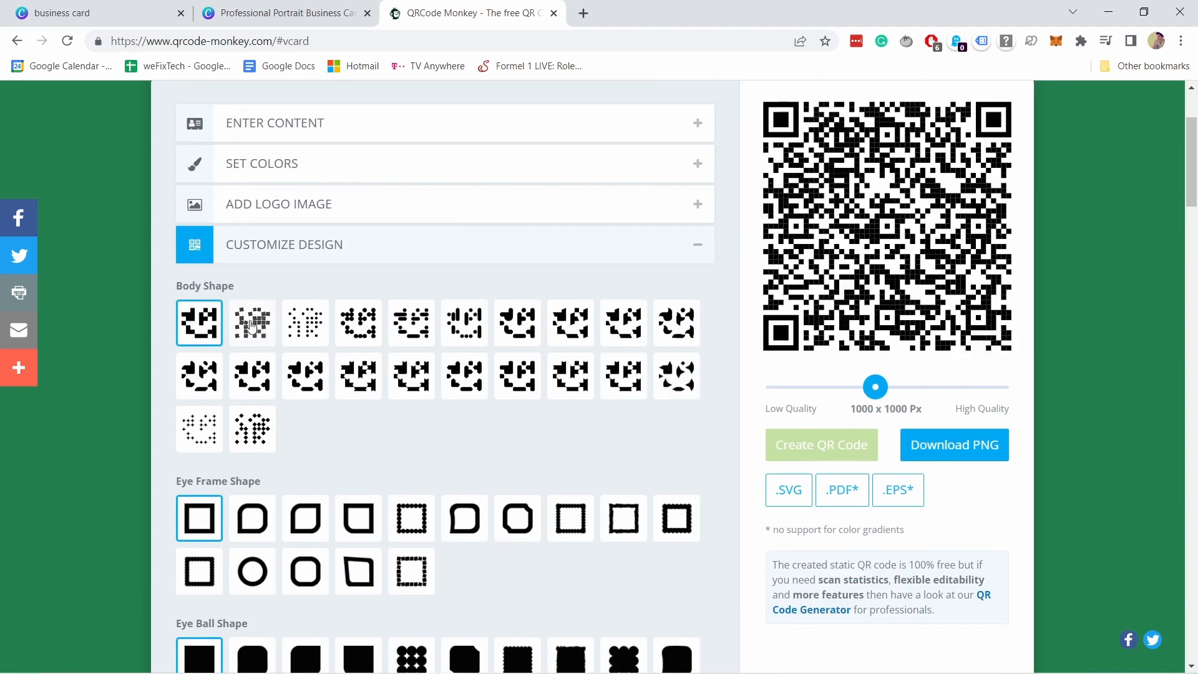
pyautogui.click(252, 326)
pyautogui.click(798, 452)
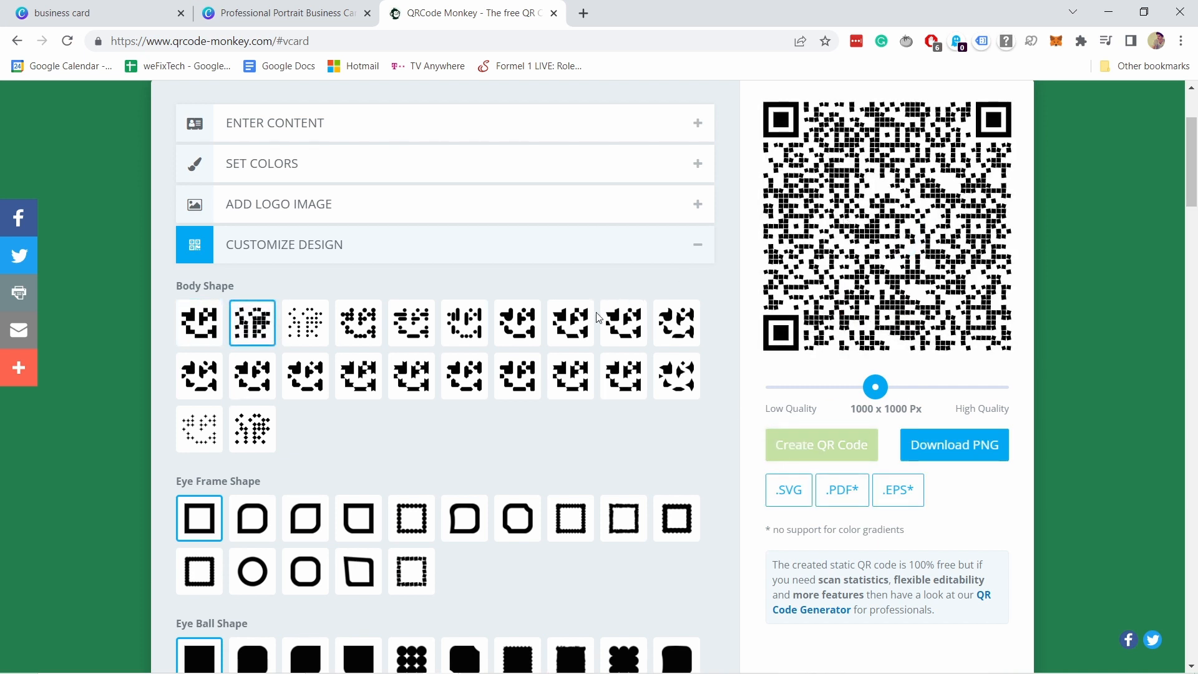
# Download the QR code as a PNG, saved as qr-code (2).png.
pyautogui.scroll(1, 539, 289)
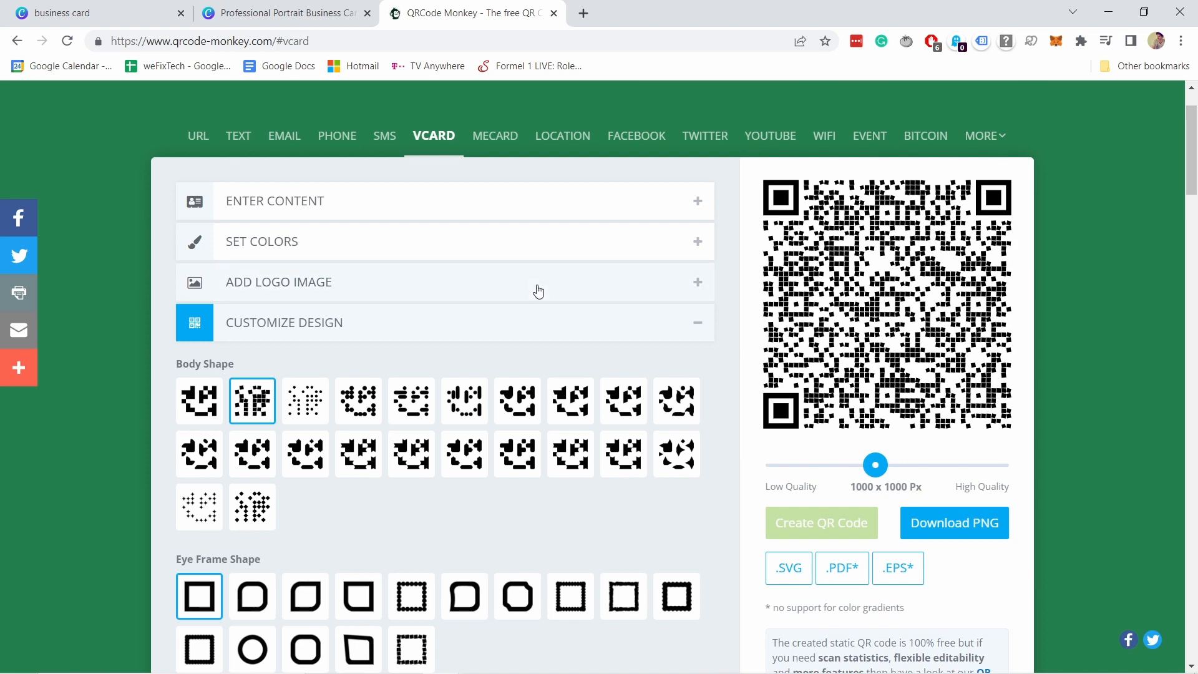
pyautogui.click(962, 527)
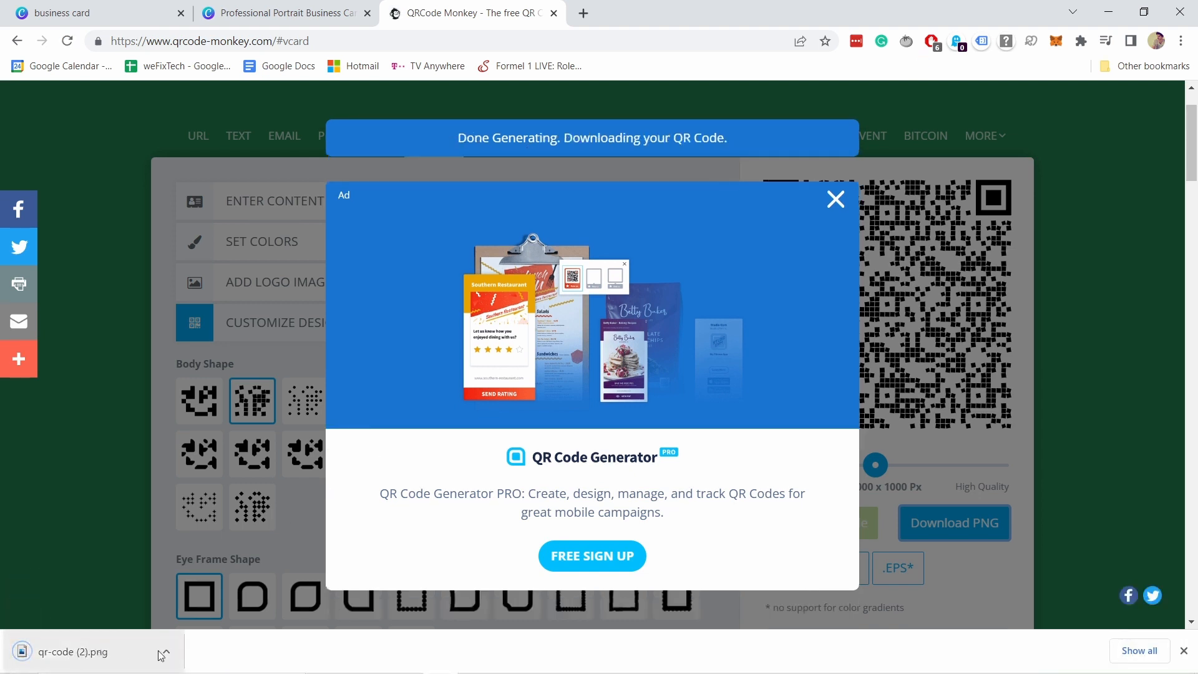
pyautogui.click(301, 16)
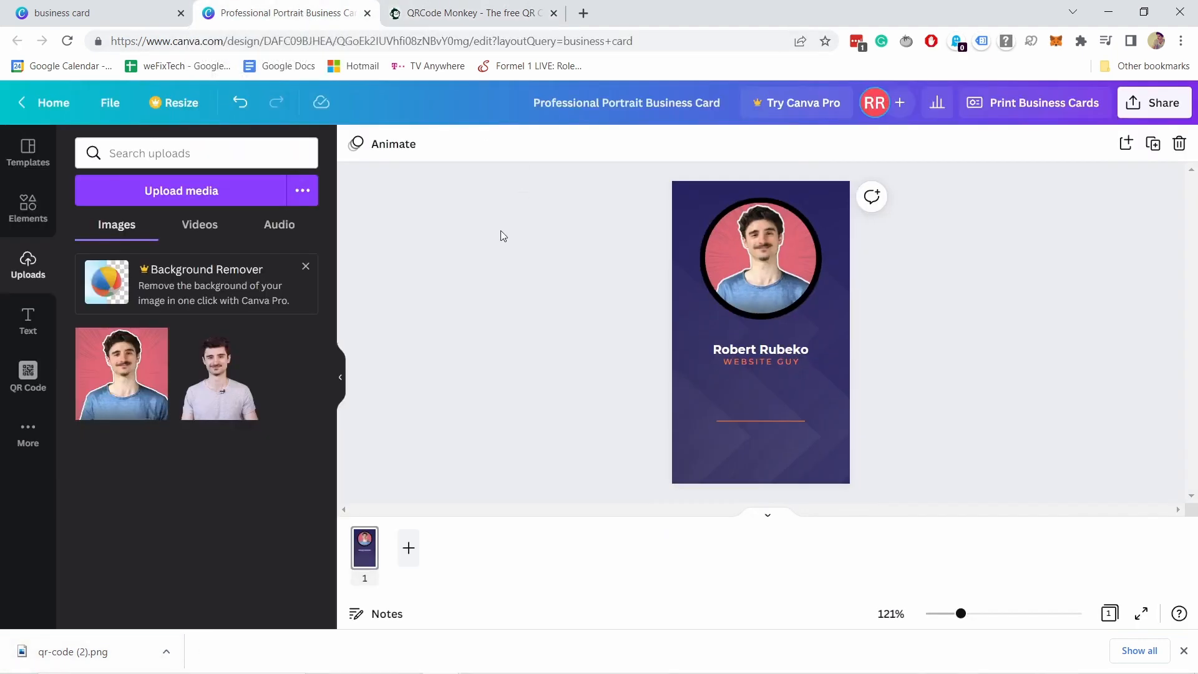
# Upload qr-code (2) from the Downloads folder into Canva's uploaded images.
pyautogui.click(170, 192)
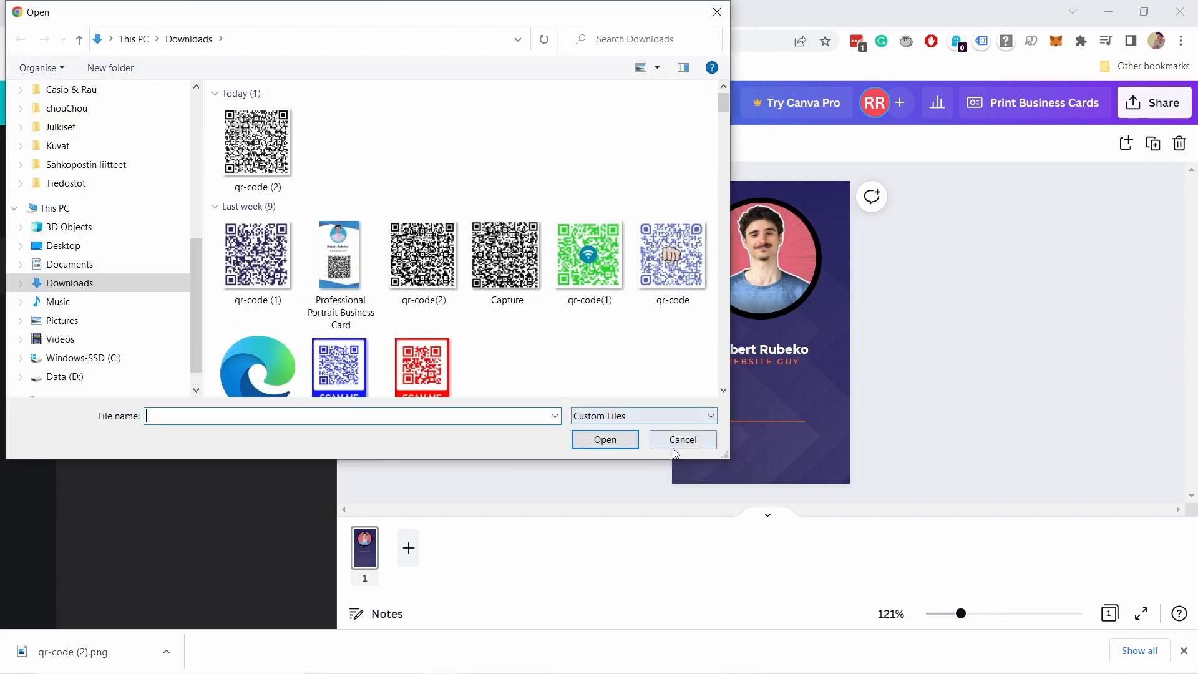
pyautogui.click(674, 440)
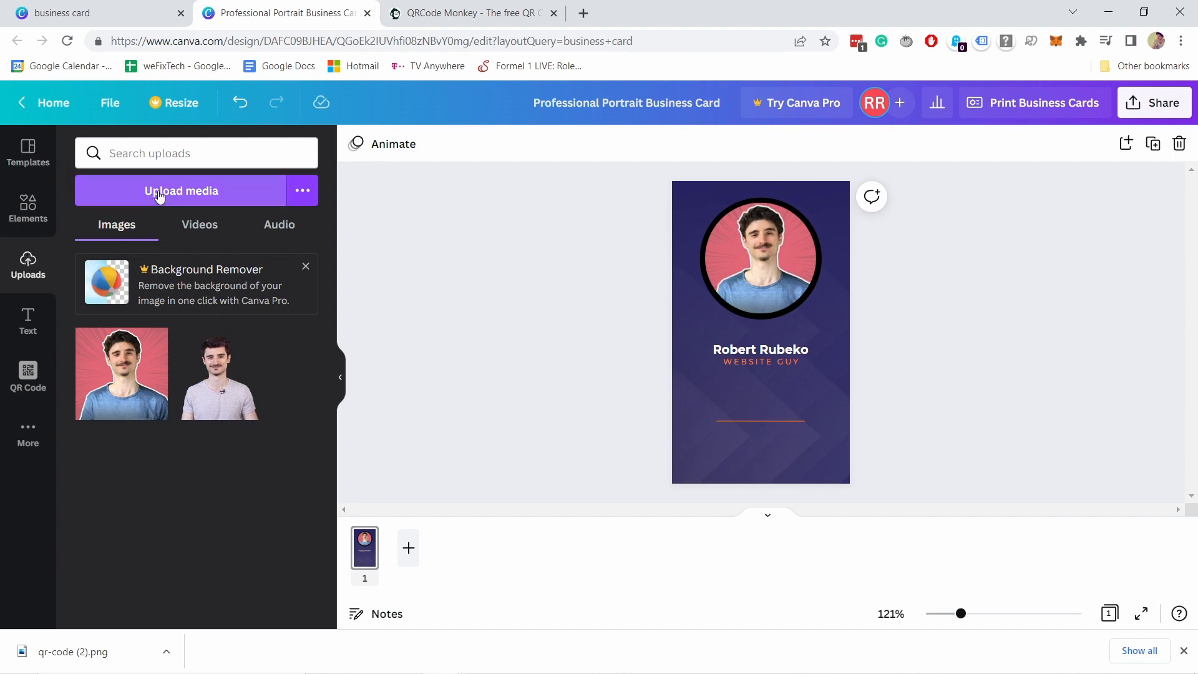
pyautogui.click(184, 191)
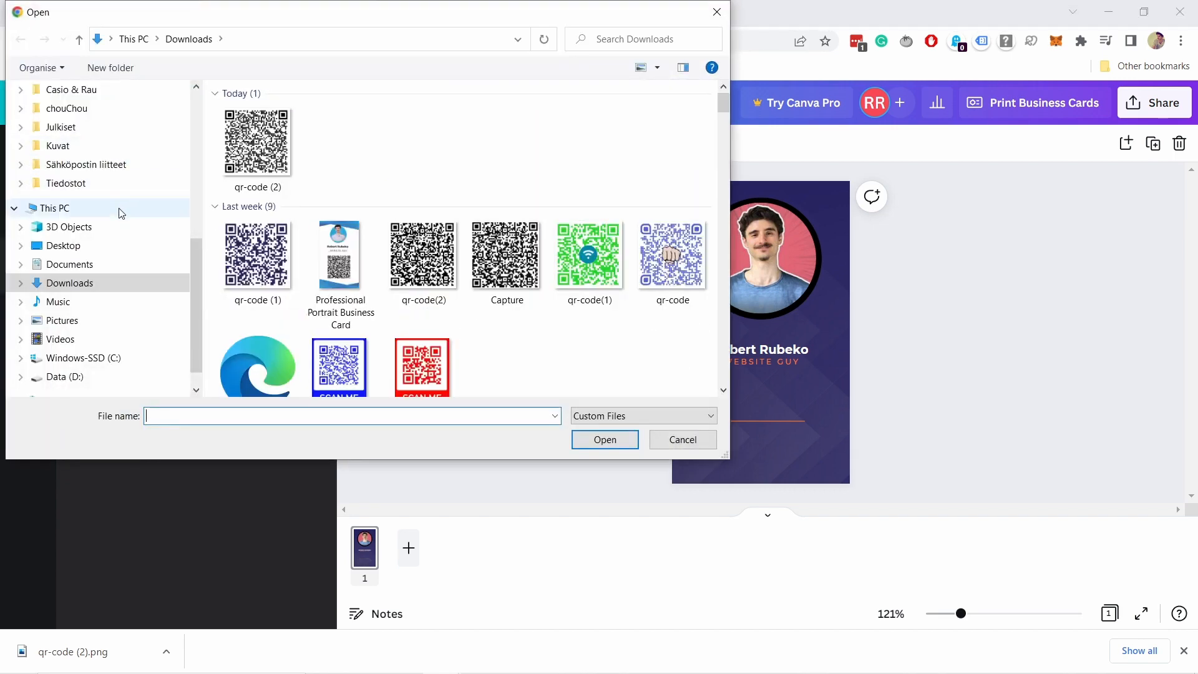
pyautogui.click(261, 135)
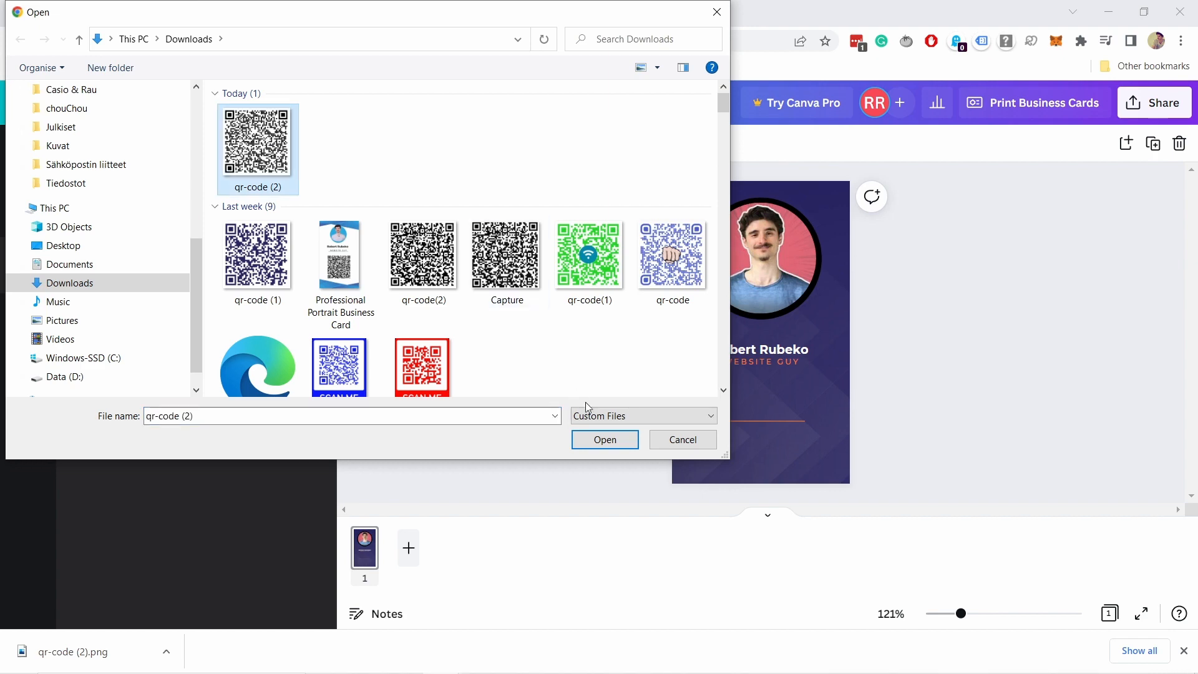
pyautogui.click(606, 447)
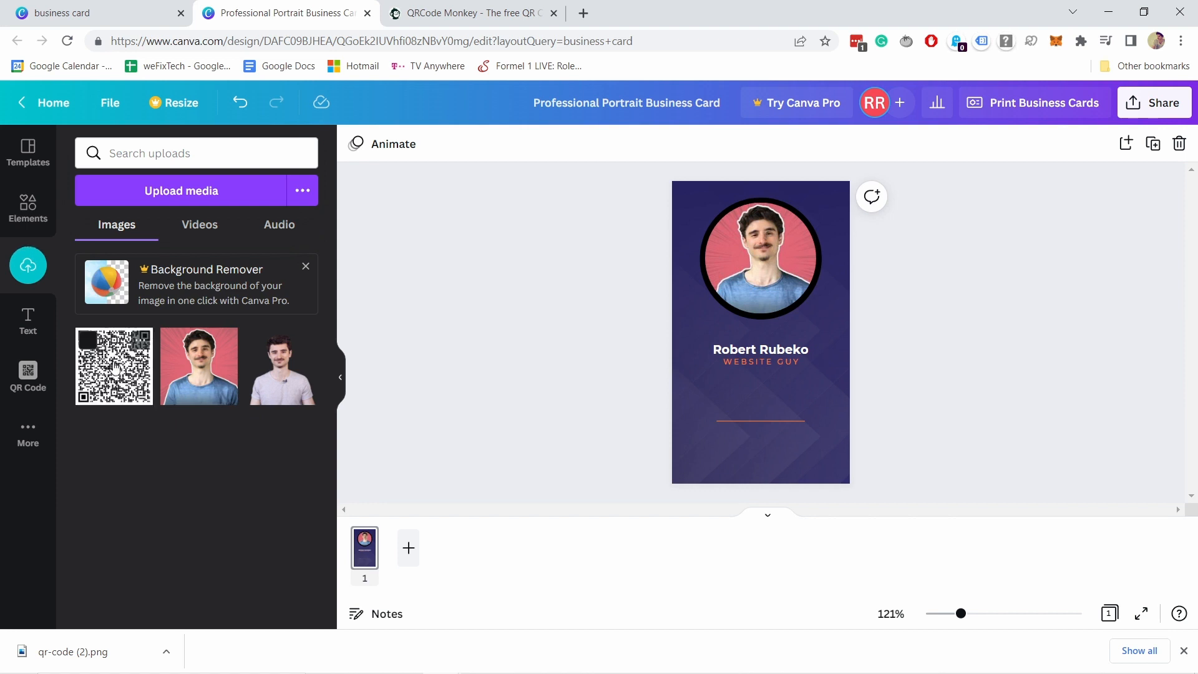
# Place the uploaded QR code on the card and move the name up under the photo.
pyautogui.click(88, 341)
pyautogui.moveTo(95, 367); pyautogui.dragTo(741, 372)
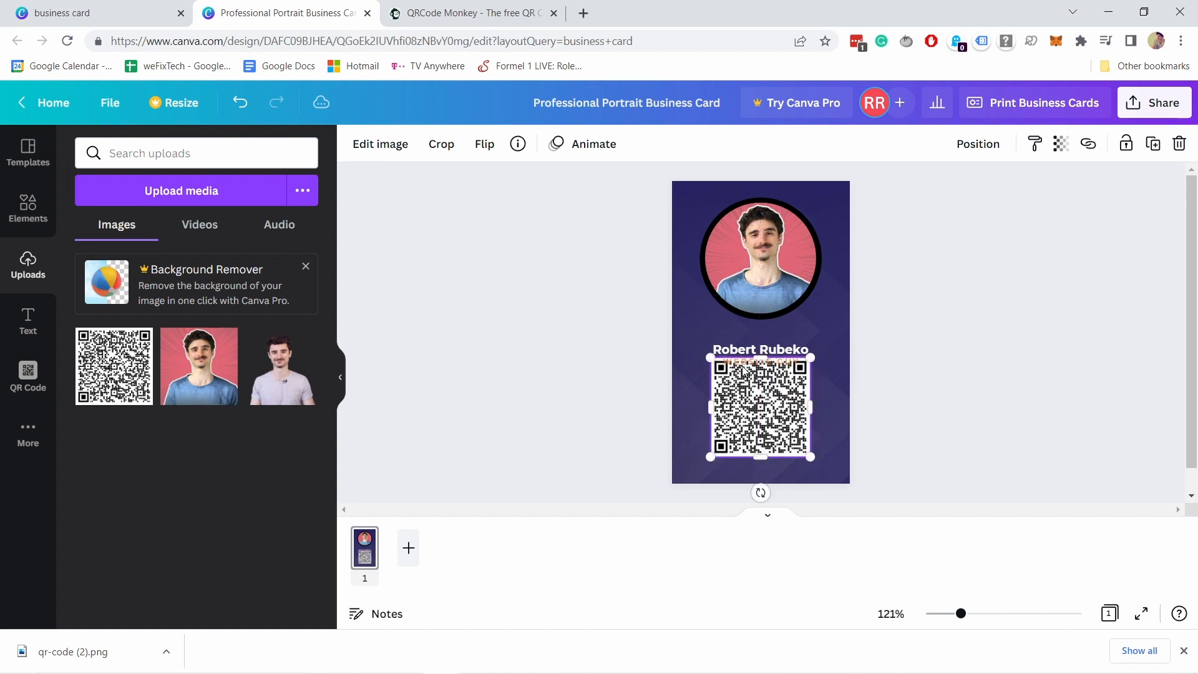
pyautogui.click(749, 349)
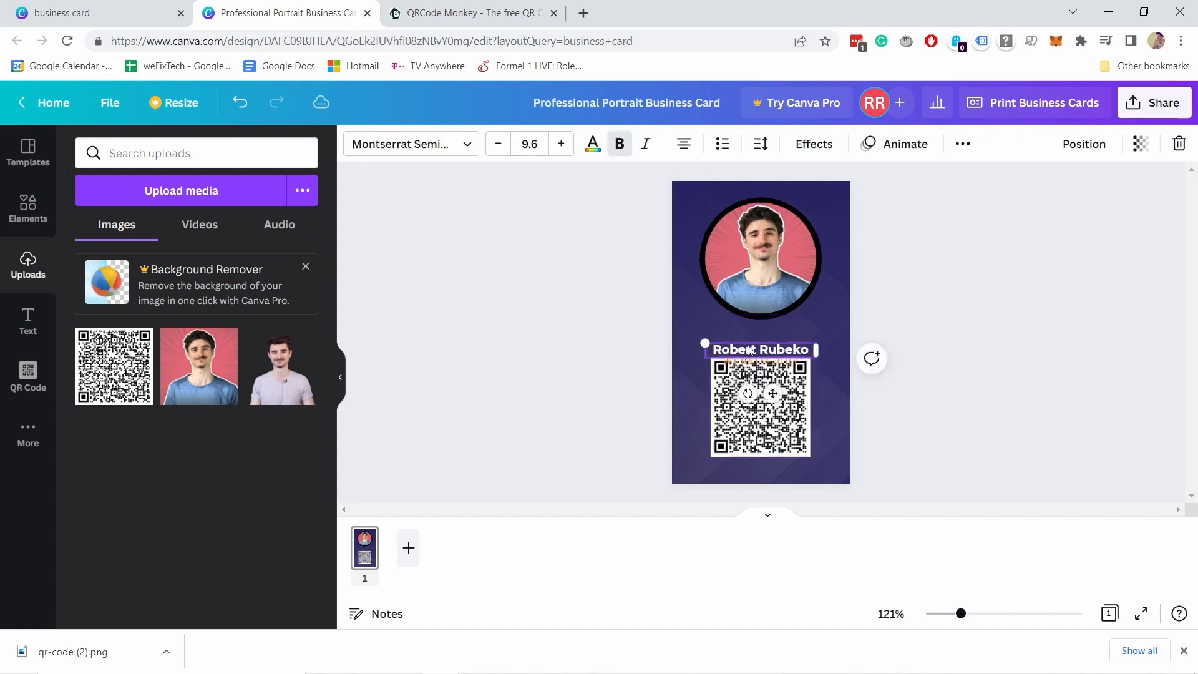
pyautogui.moveTo(753, 352); pyautogui.dragTo(748, 337)
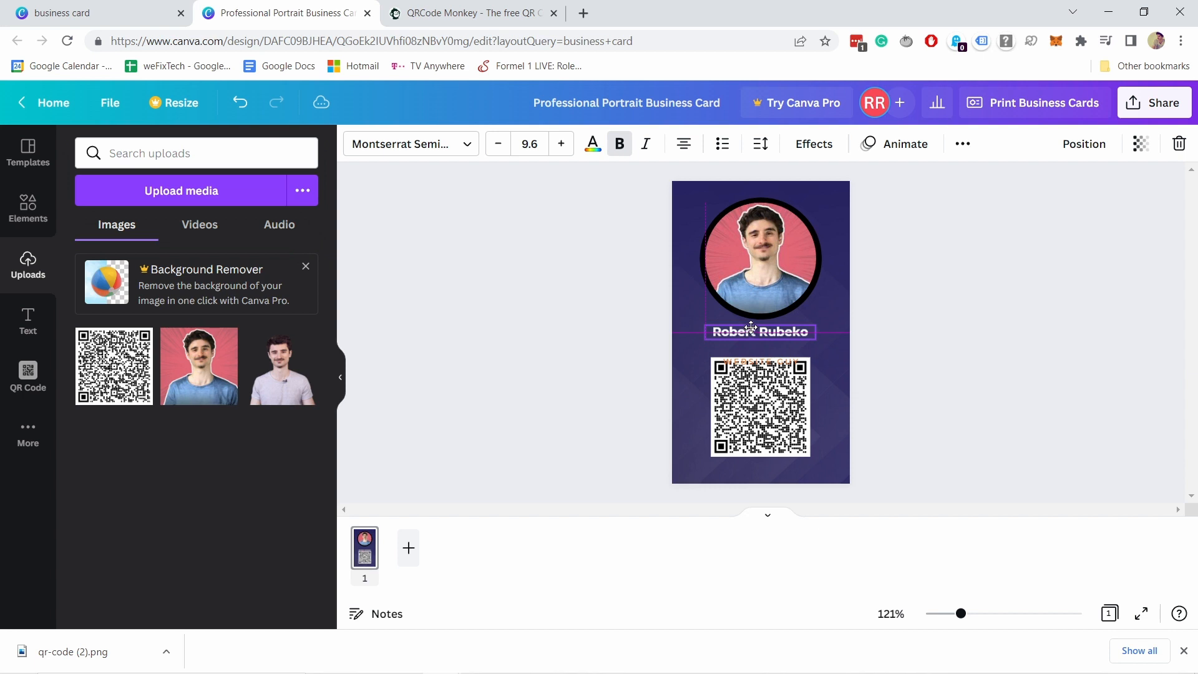
# Lower the QR code slightly and set the WEBSITE GUY title directly beneath the name.
pyautogui.click(761, 274)
pyautogui.moveTo(751, 402); pyautogui.dragTo(750, 418)
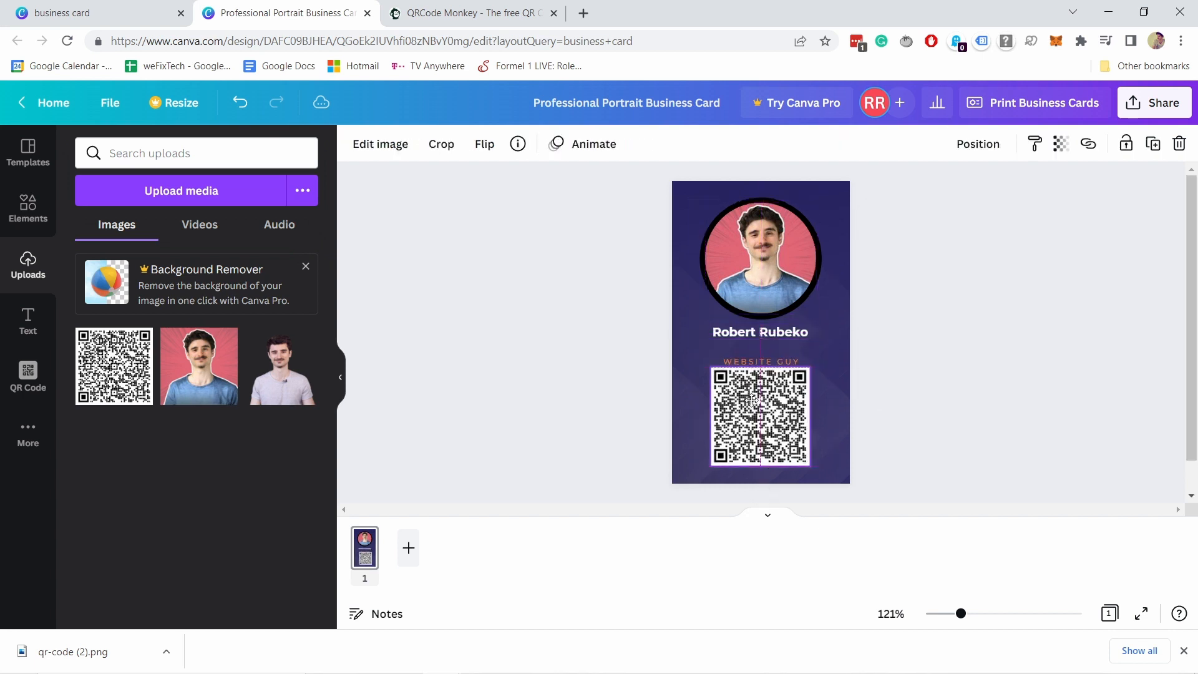
pyautogui.moveTo(741, 362)
pyautogui.mouseDown()
pyautogui.moveTo(753, 360)
pyautogui.moveTo(743, 343)
pyautogui.mouseUp()
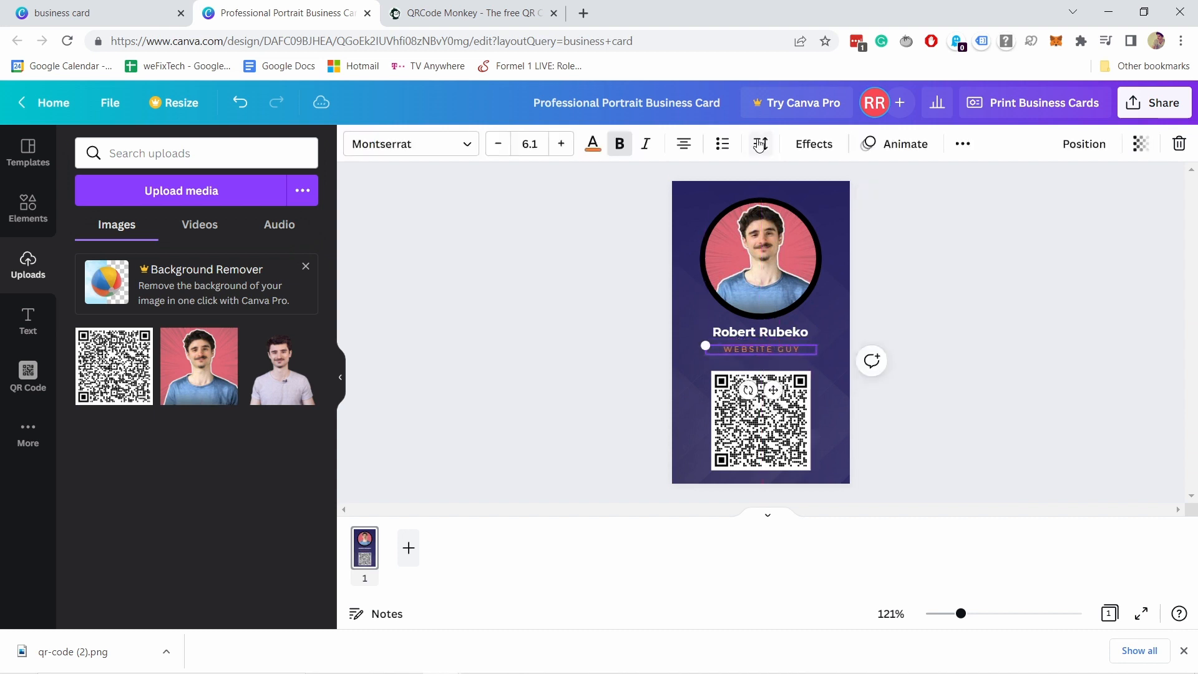
pyautogui.click(767, 436)
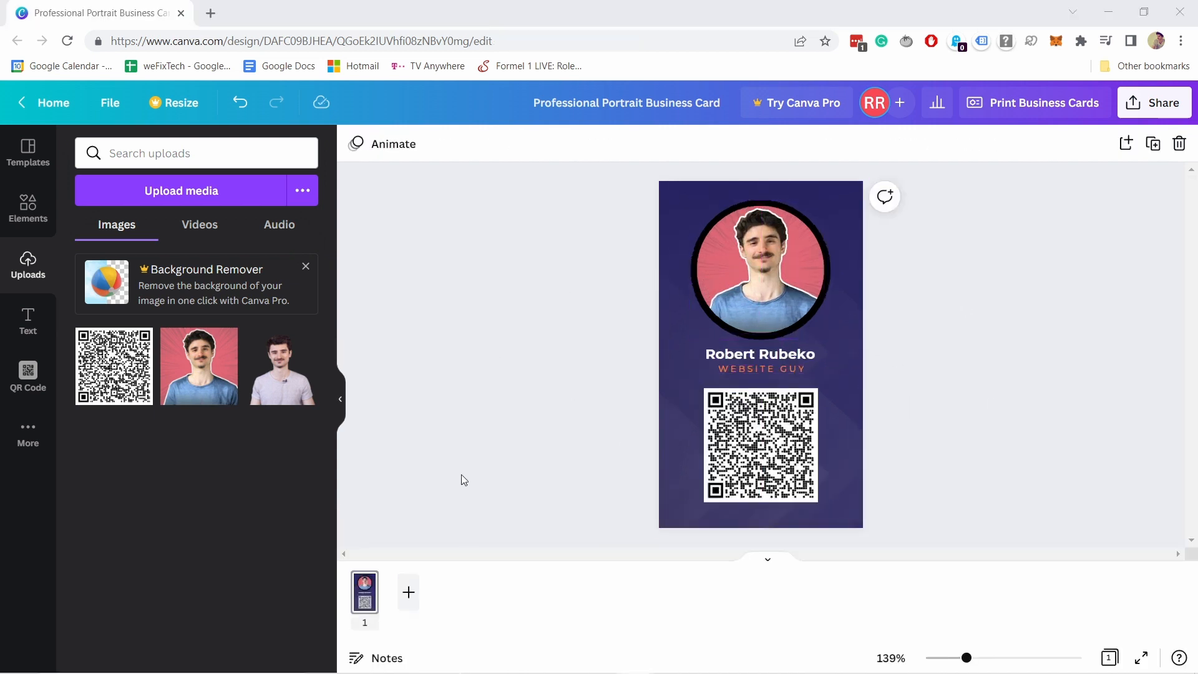
pyautogui.click(409, 594)
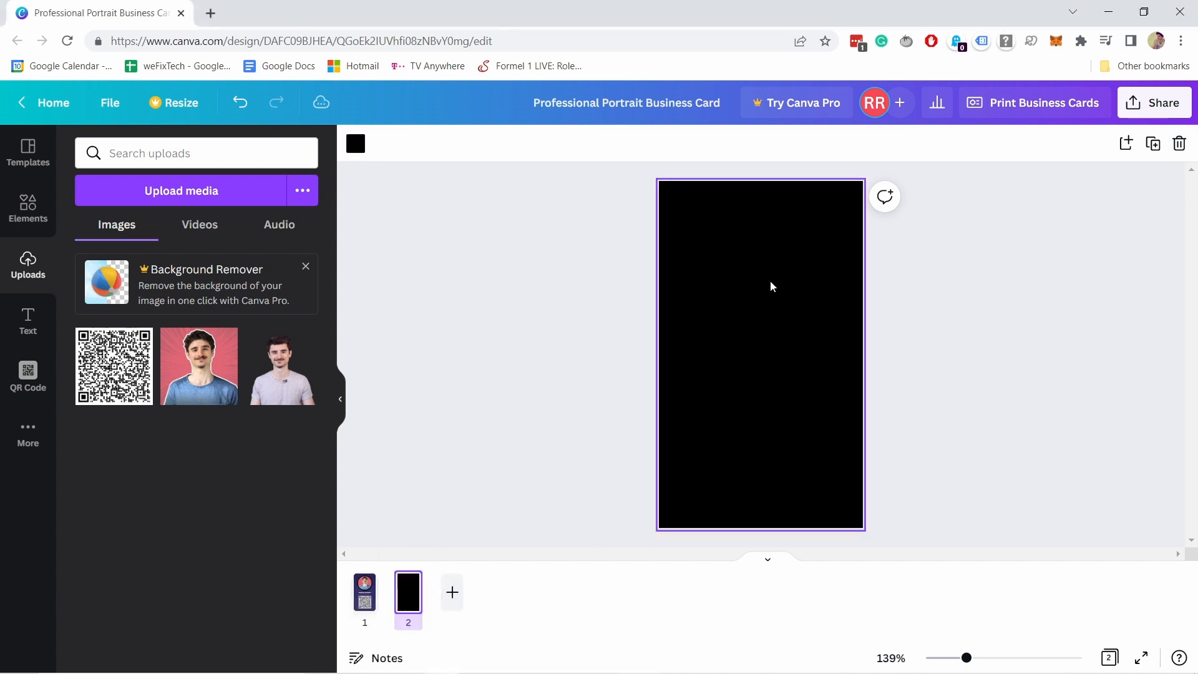
pyautogui.click(724, 302)
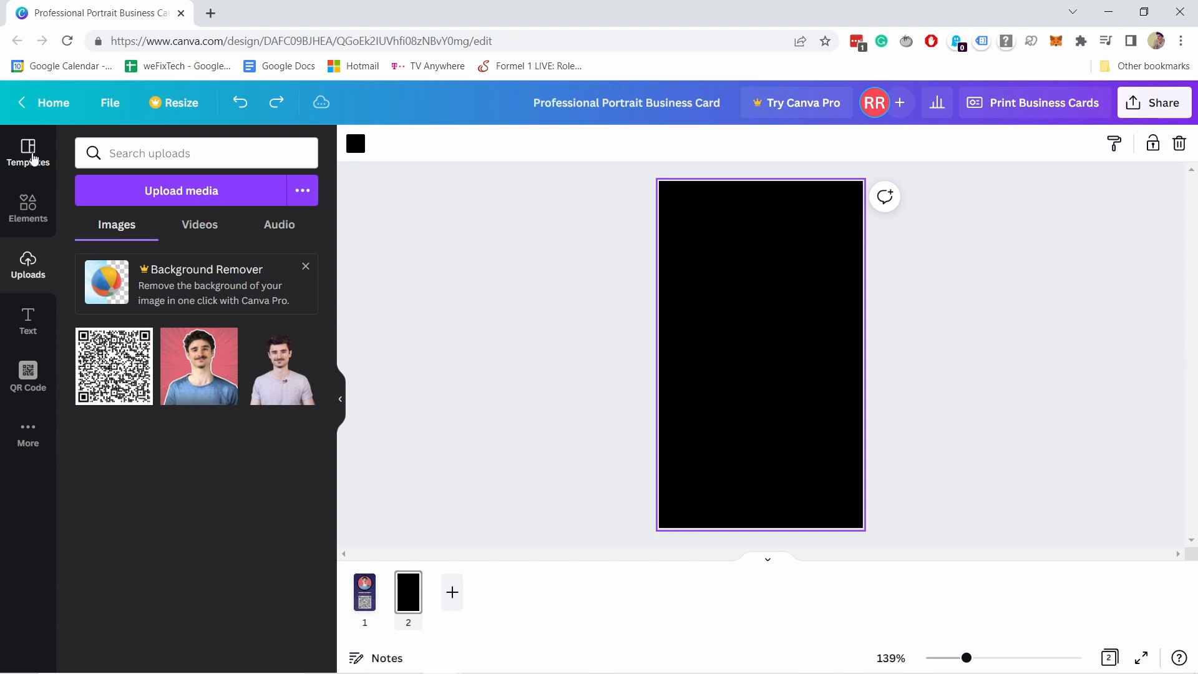
pyautogui.click(28, 153)
pyautogui.scroll(-3, 267, 346)
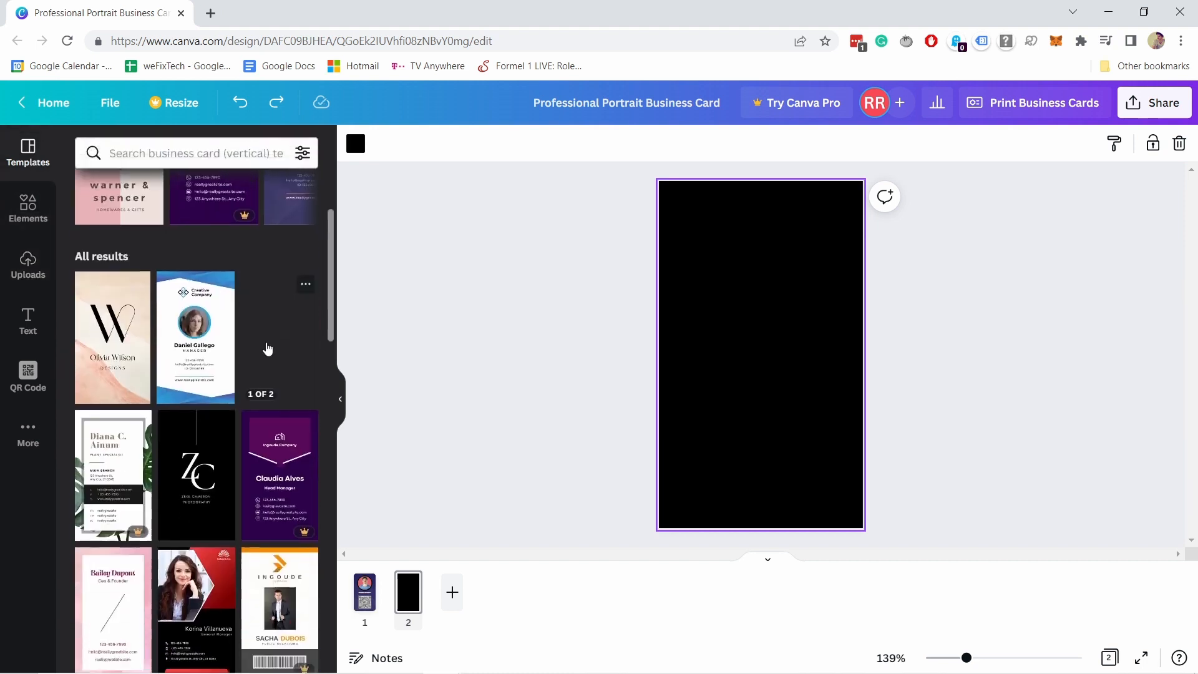
pyautogui.scroll(-5, 267, 348)
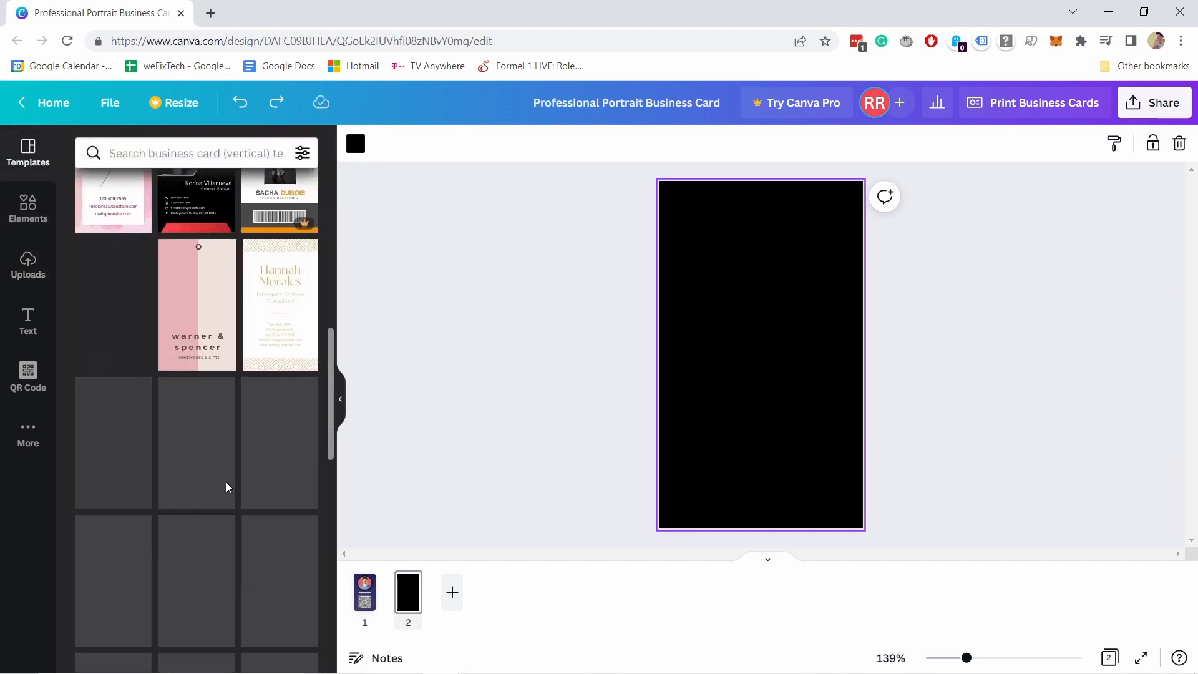
pyautogui.scroll(8, 249, 492)
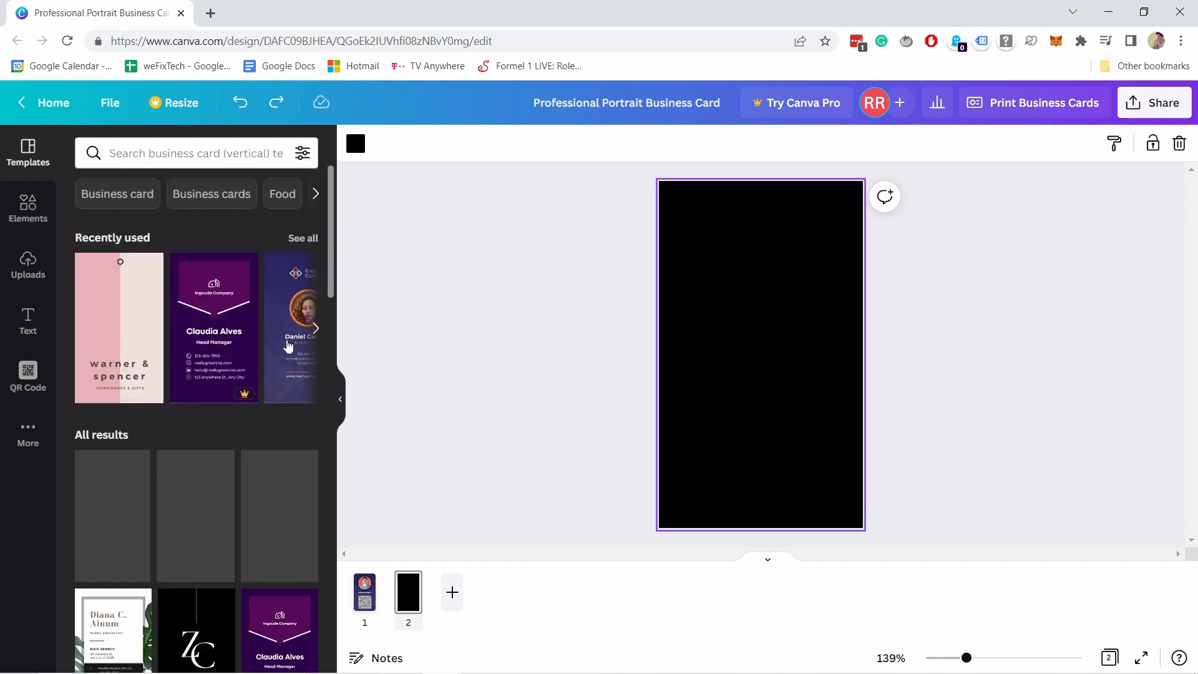
pyautogui.click(285, 325)
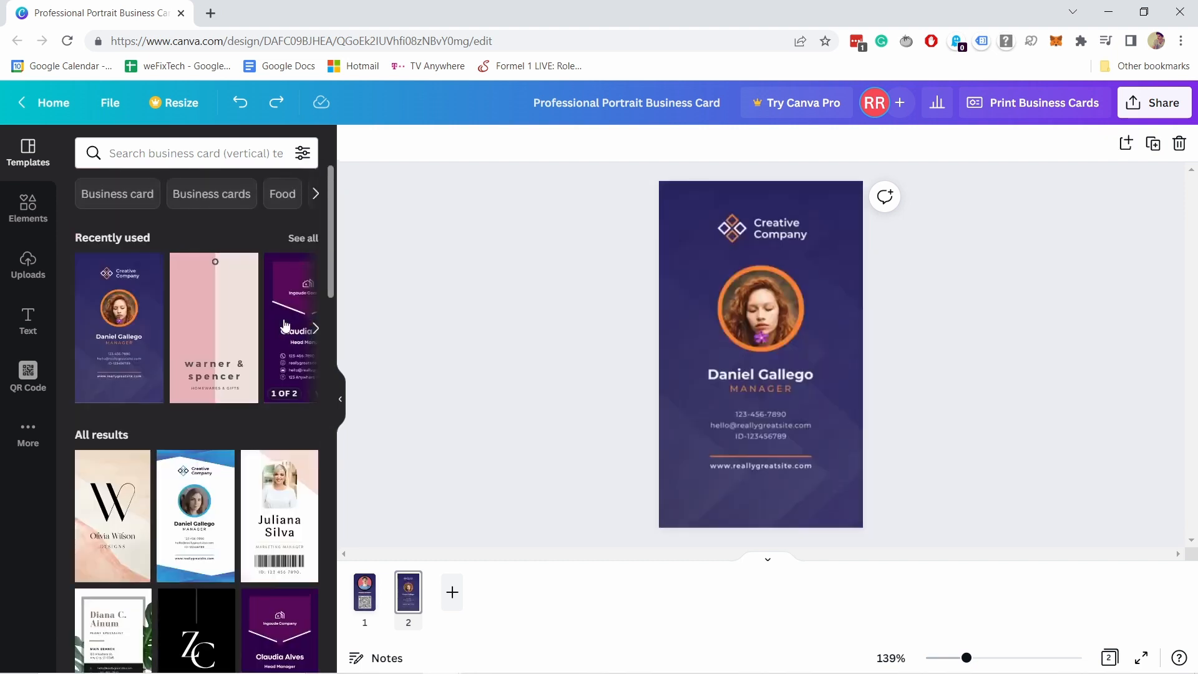
pyautogui.click(819, 305)
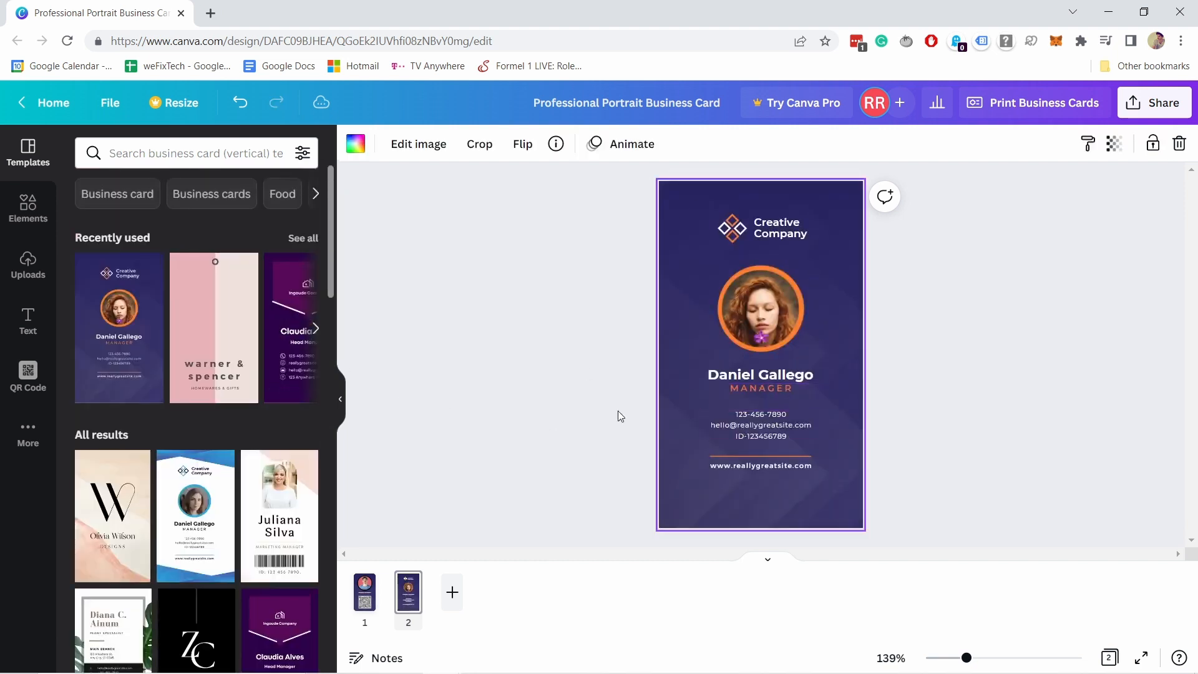
pyautogui.click(756, 311)
pyautogui.press('Delete')
pyautogui.press('Delete')
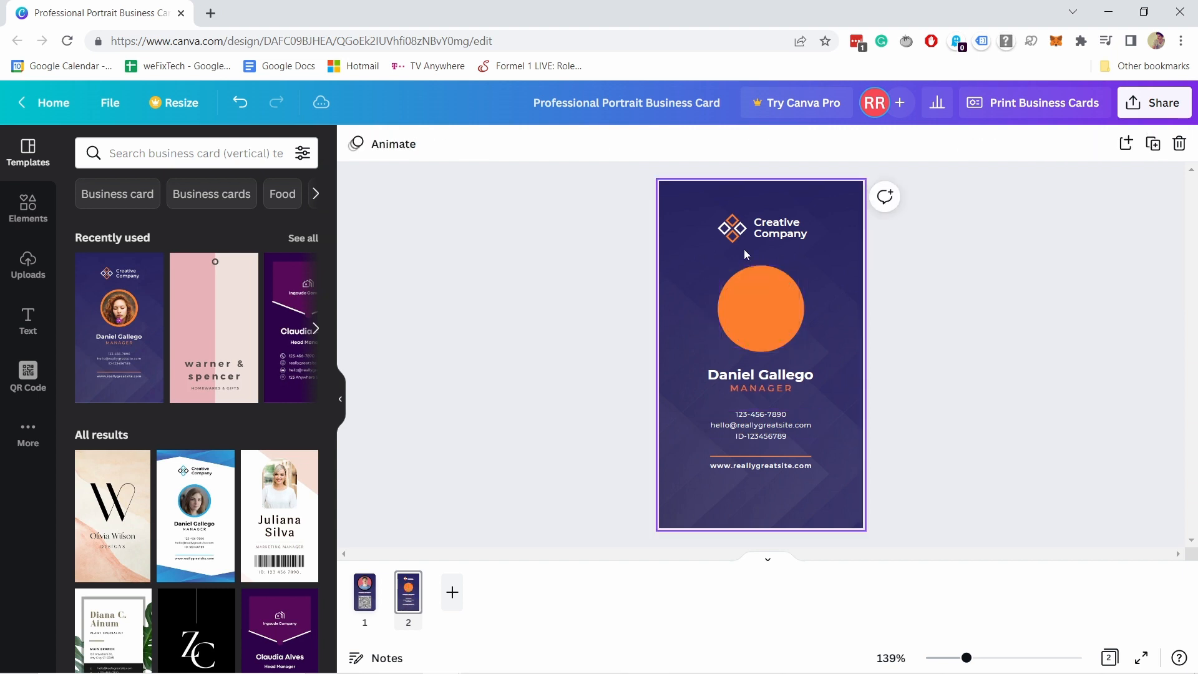
pyautogui.click(758, 276)
pyautogui.press('Delete')
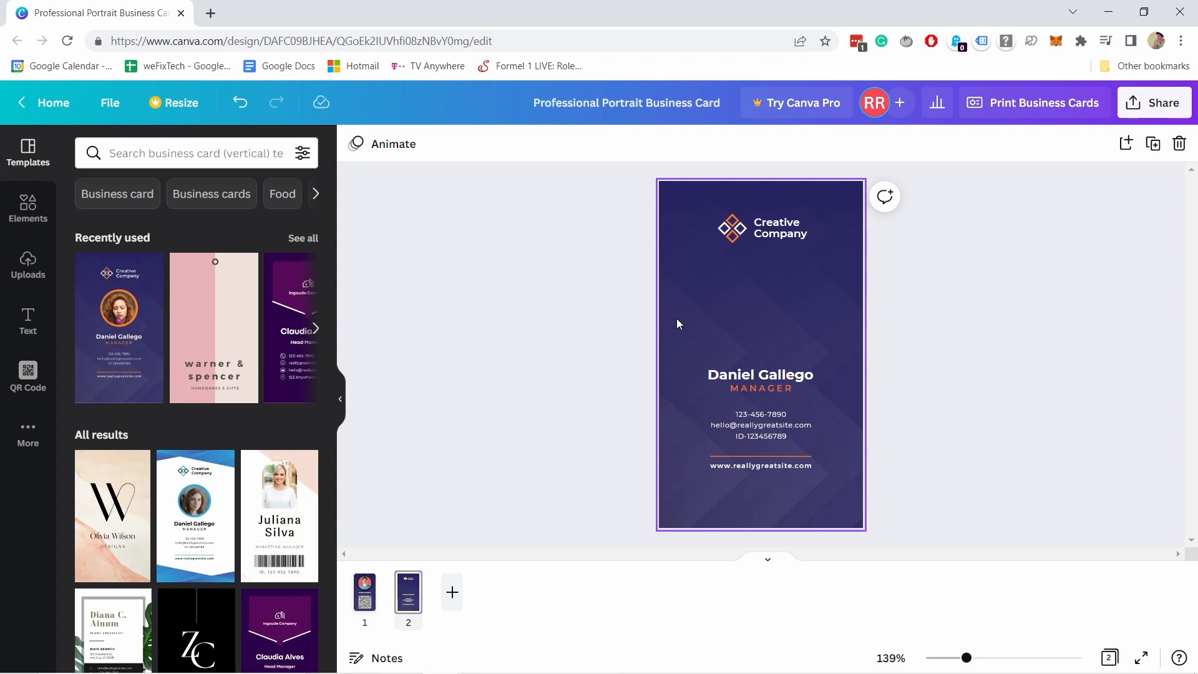
pyautogui.rightClick(412, 602)
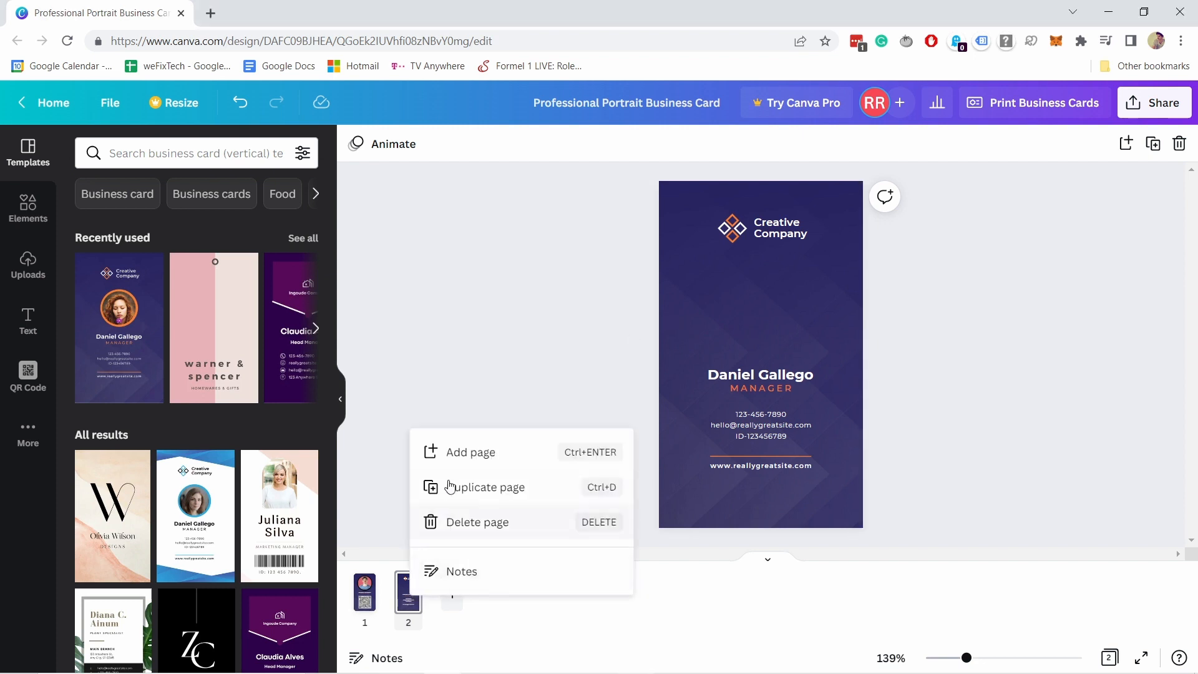
pyautogui.click(468, 525)
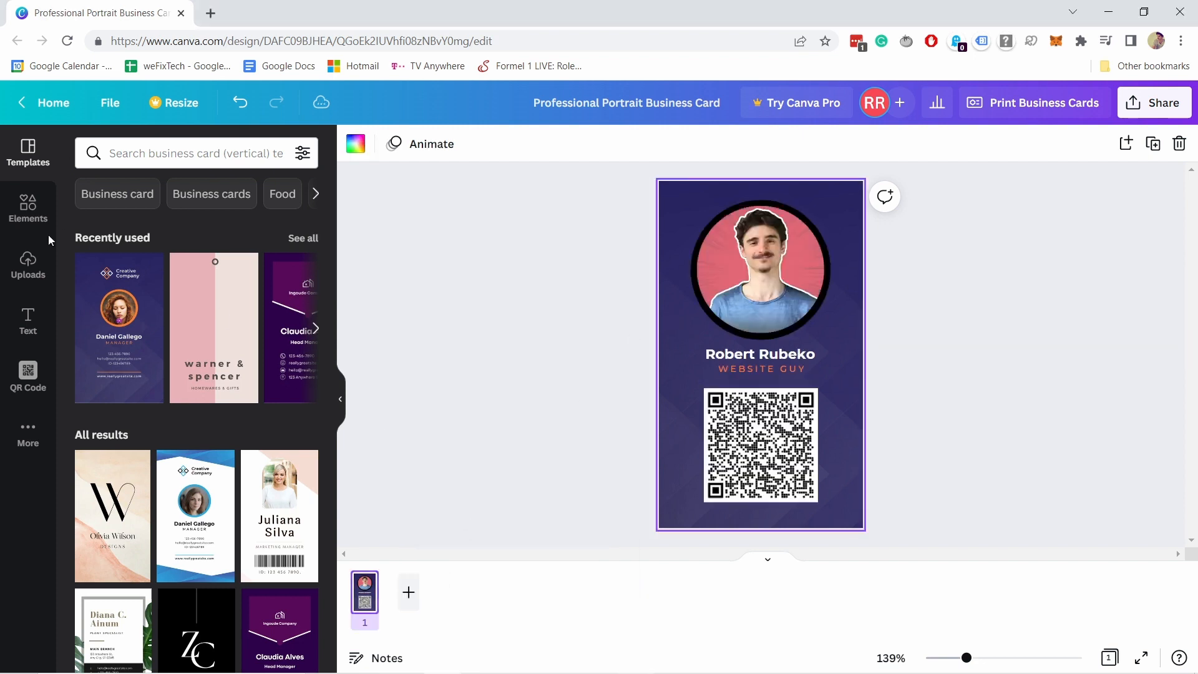
pyautogui.click(28, 265)
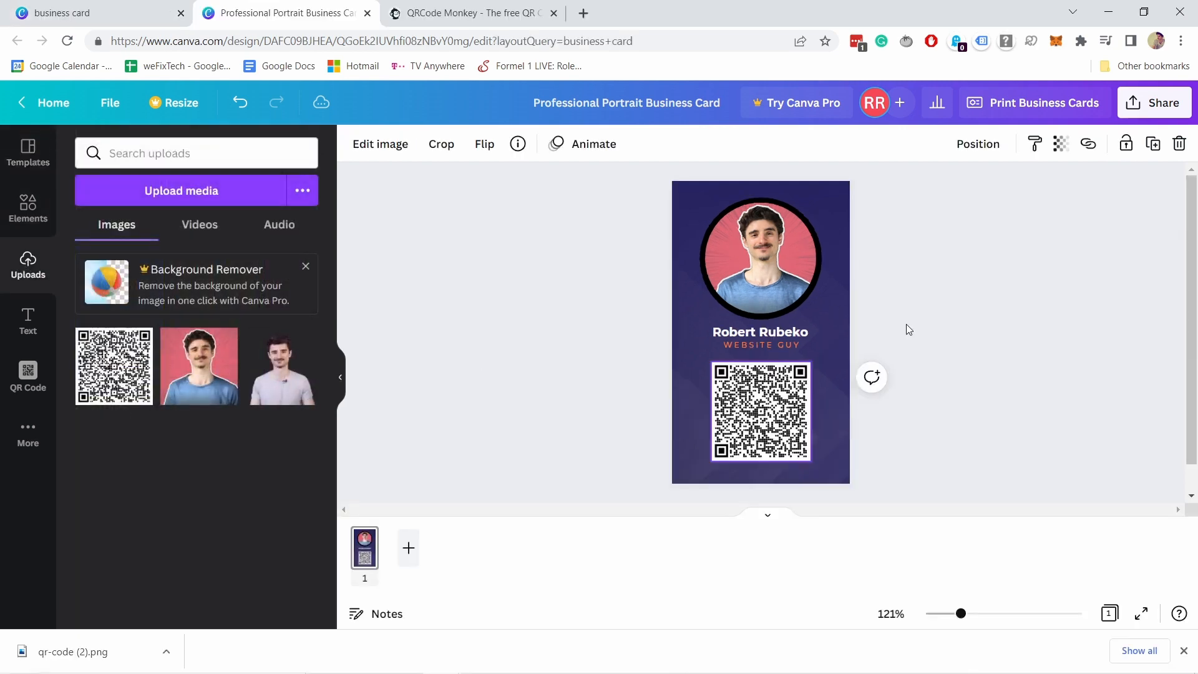
pyautogui.click(907, 314)
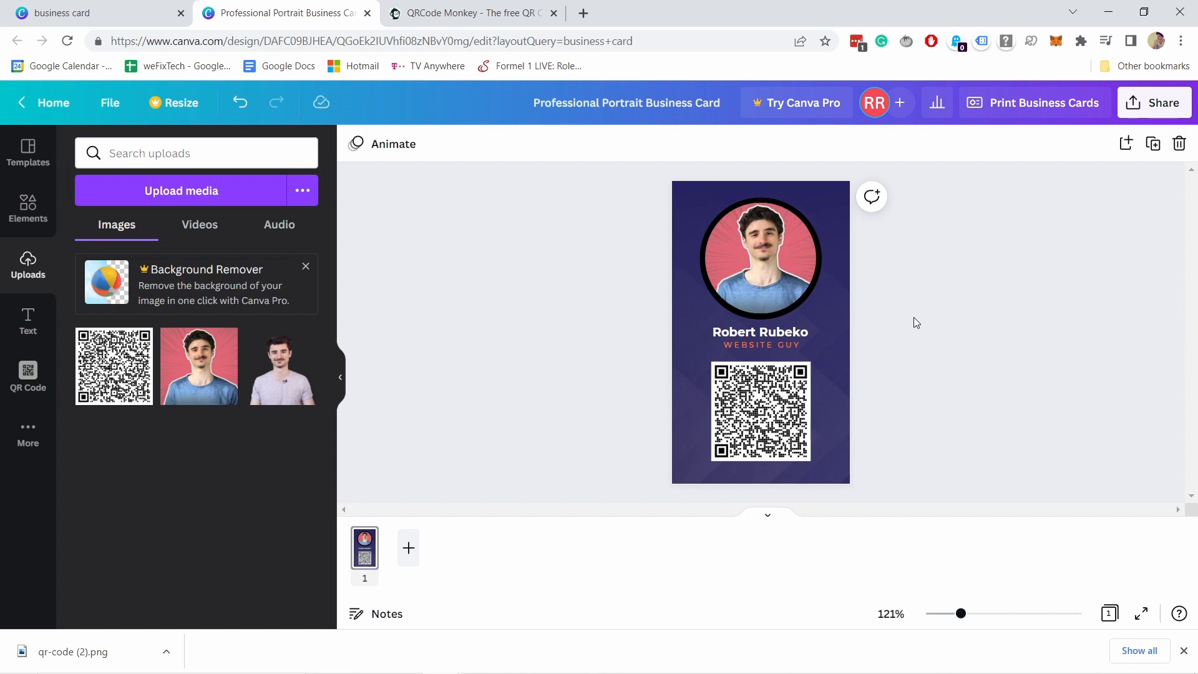
# Download the business card as a JPG file and open the downloaded image.
pyautogui.click(1157, 104)
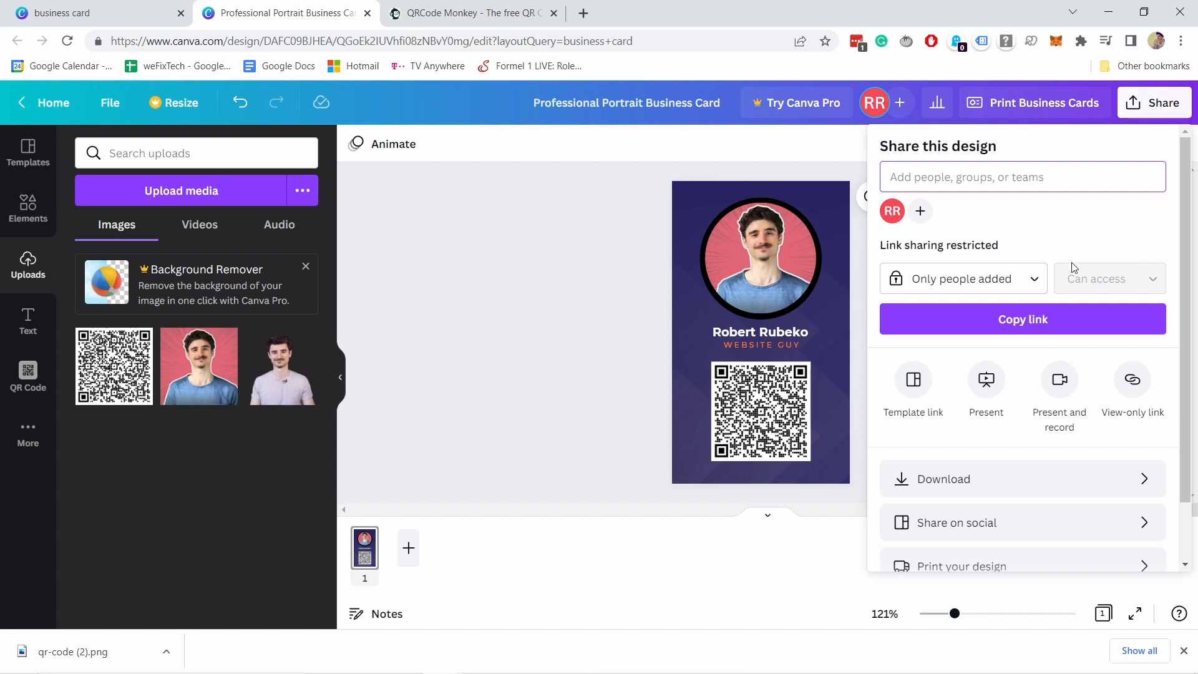
pyautogui.click(923, 487)
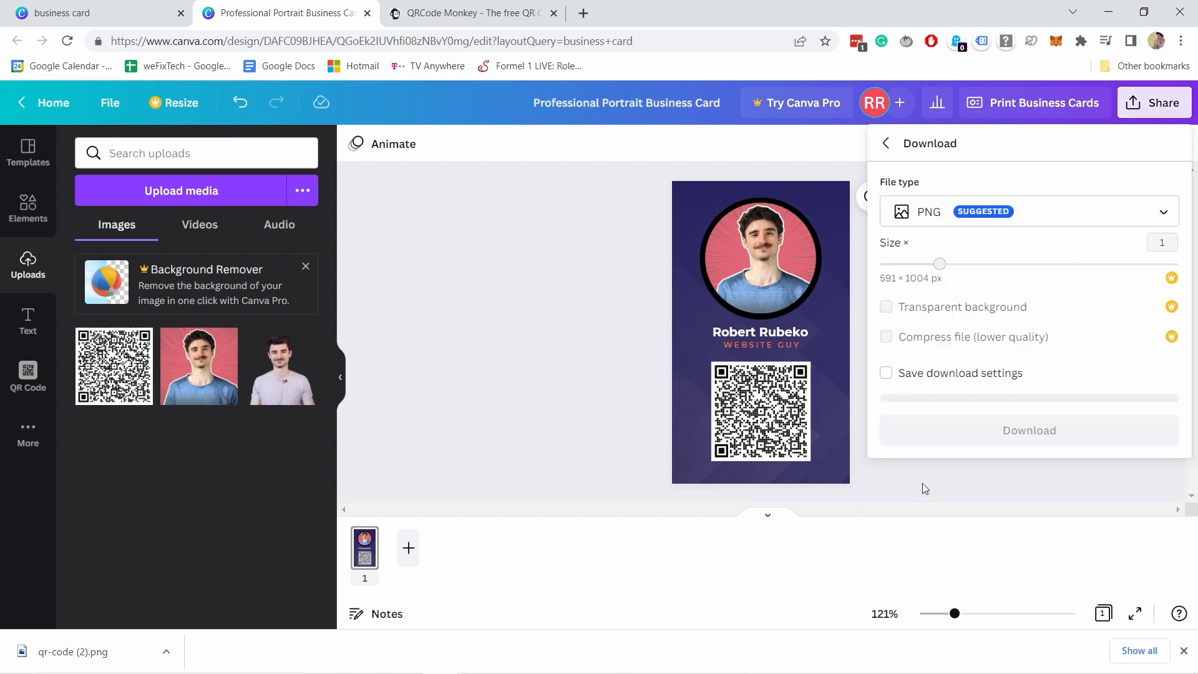
pyautogui.click(959, 215)
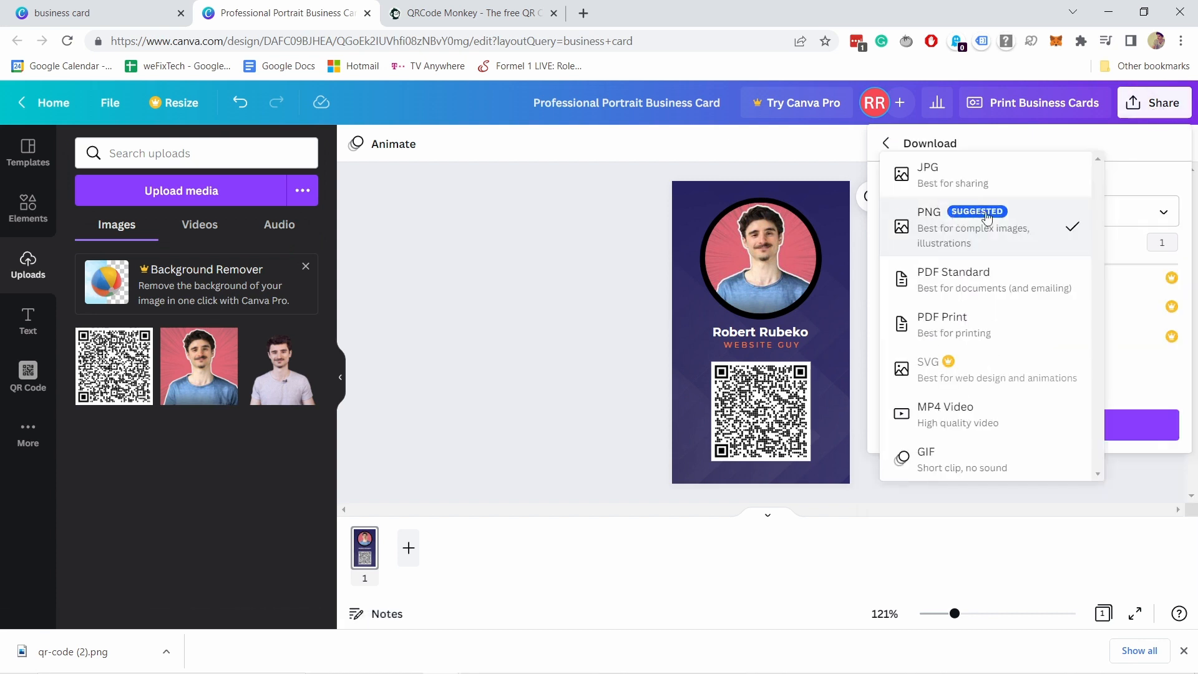
pyautogui.click(961, 233)
pyautogui.click(952, 225)
pyautogui.click(939, 175)
pyautogui.click(932, 218)
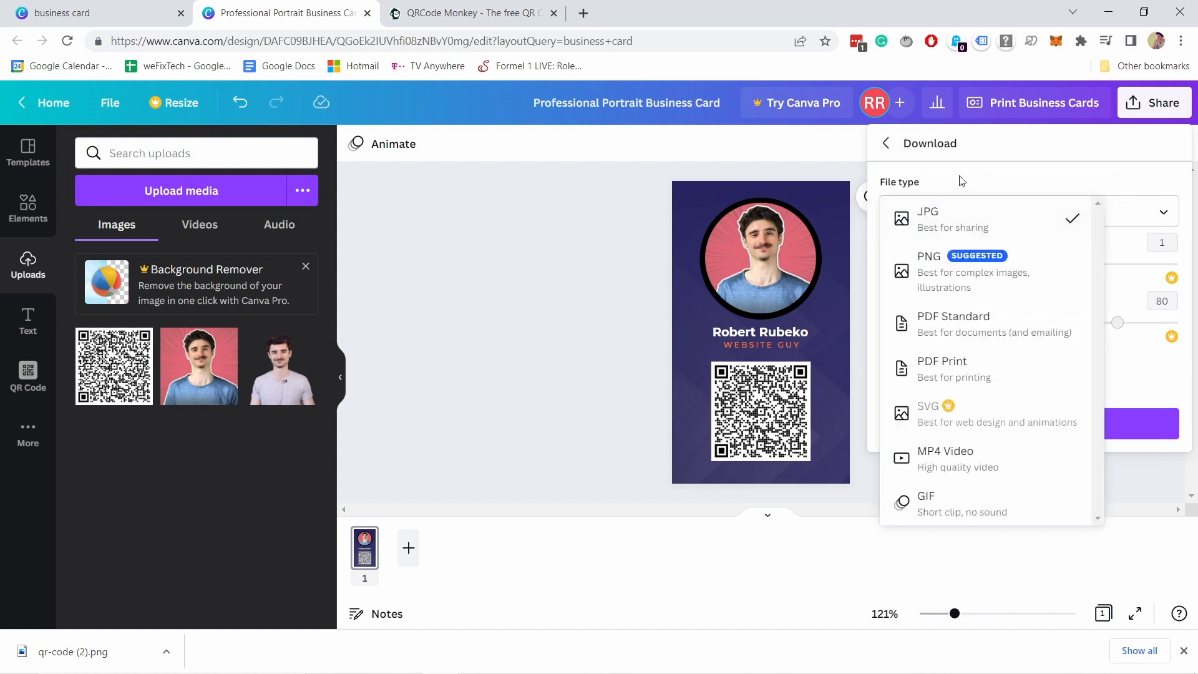
pyautogui.click(955, 231)
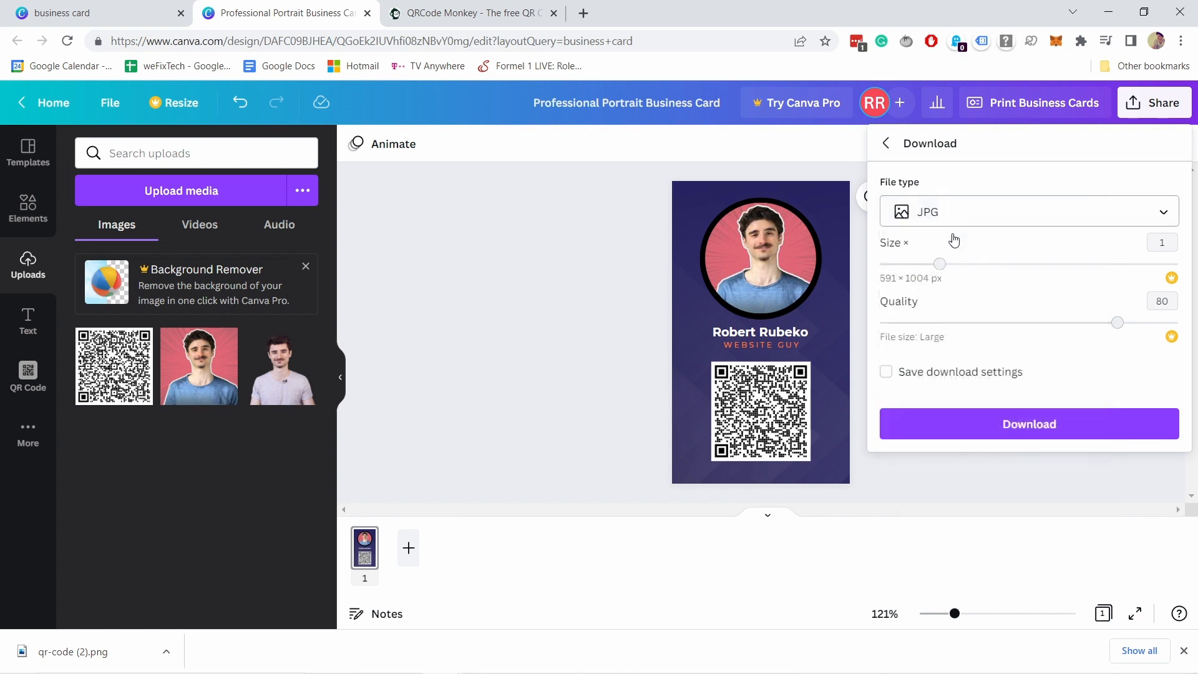
pyautogui.click(920, 215)
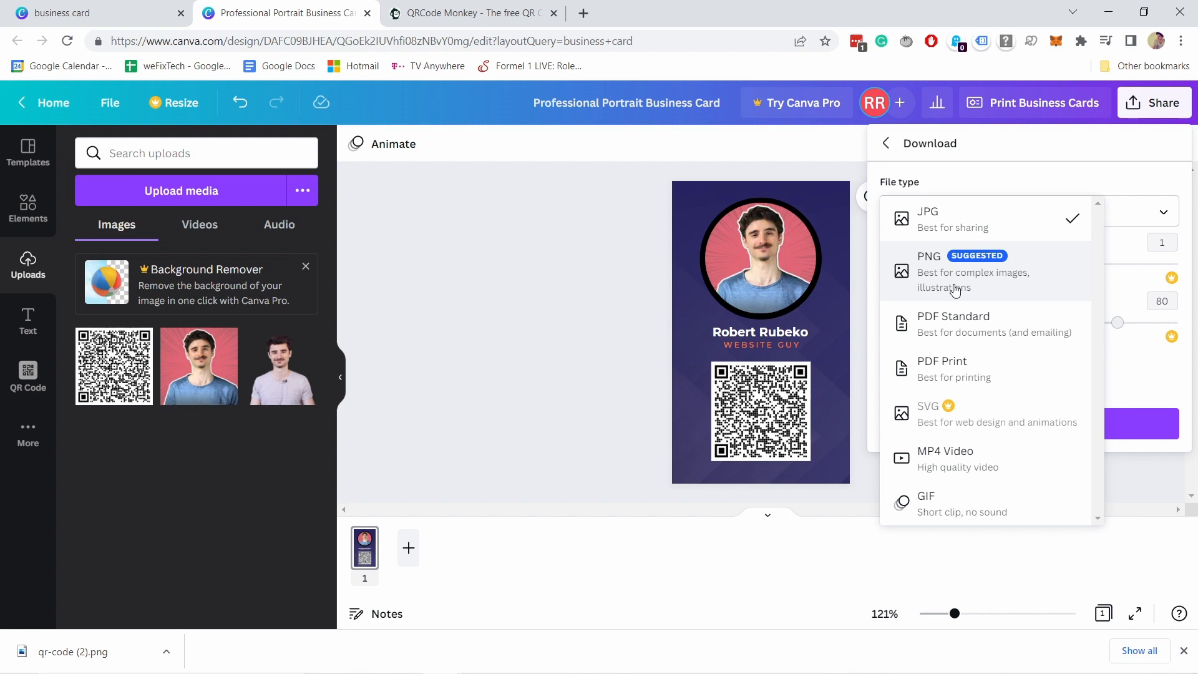
pyautogui.click(956, 228)
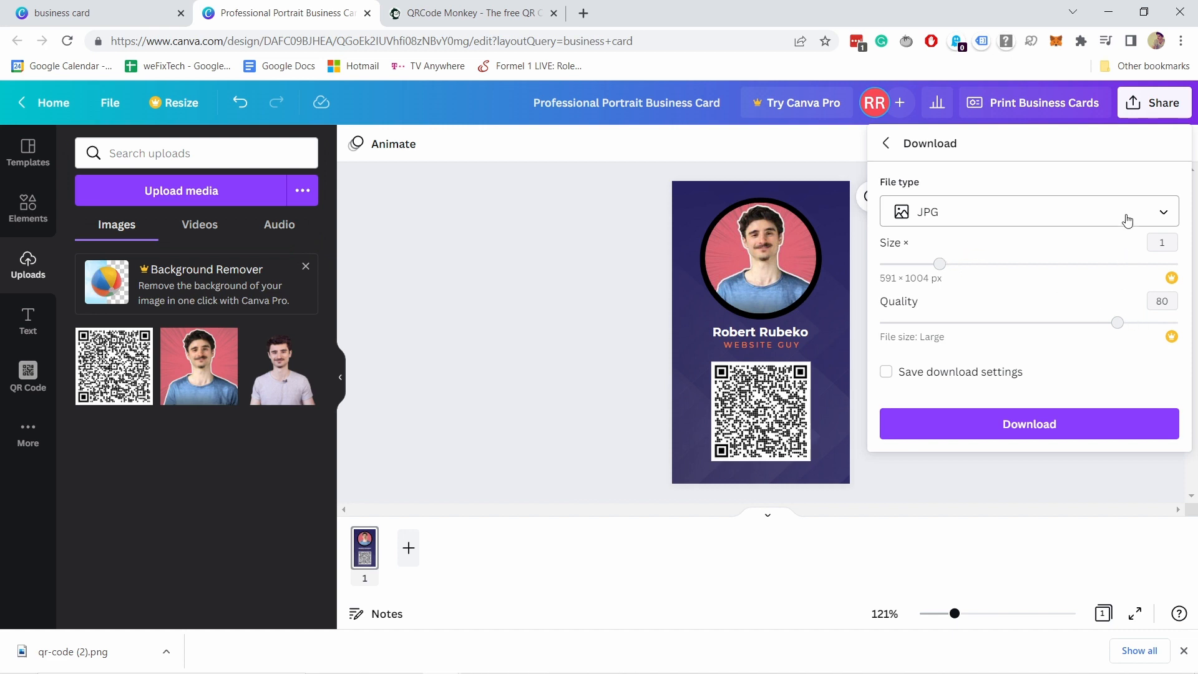
pyautogui.click(1057, 422)
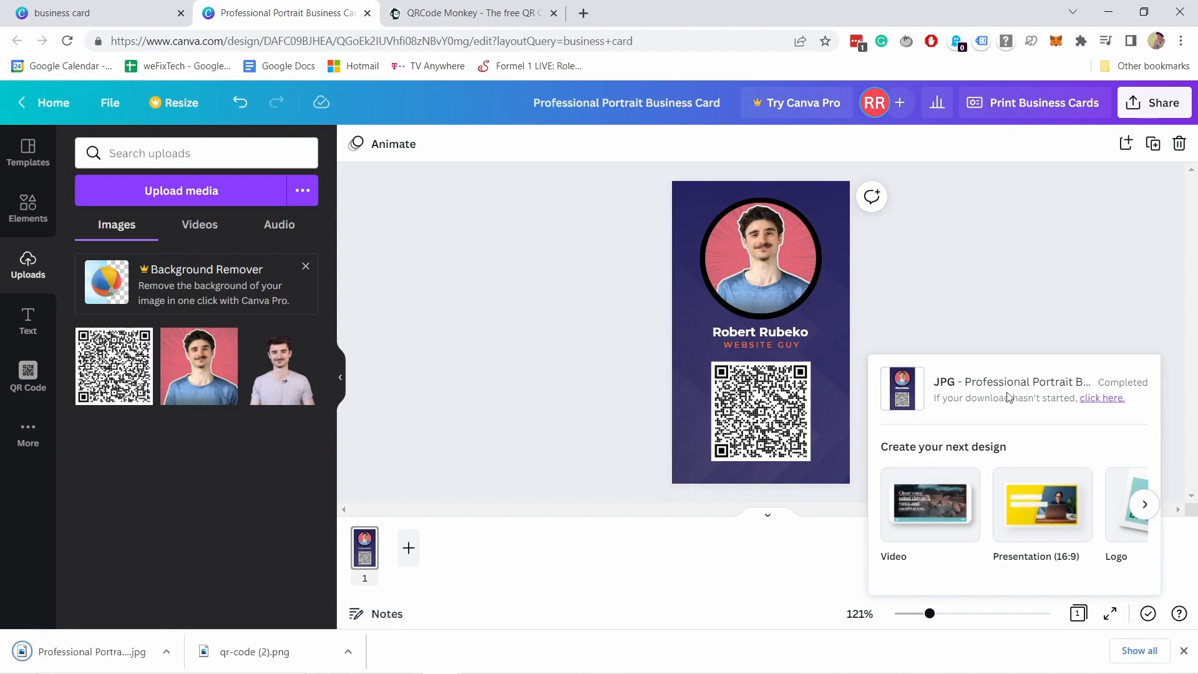
pyautogui.click(73, 652)
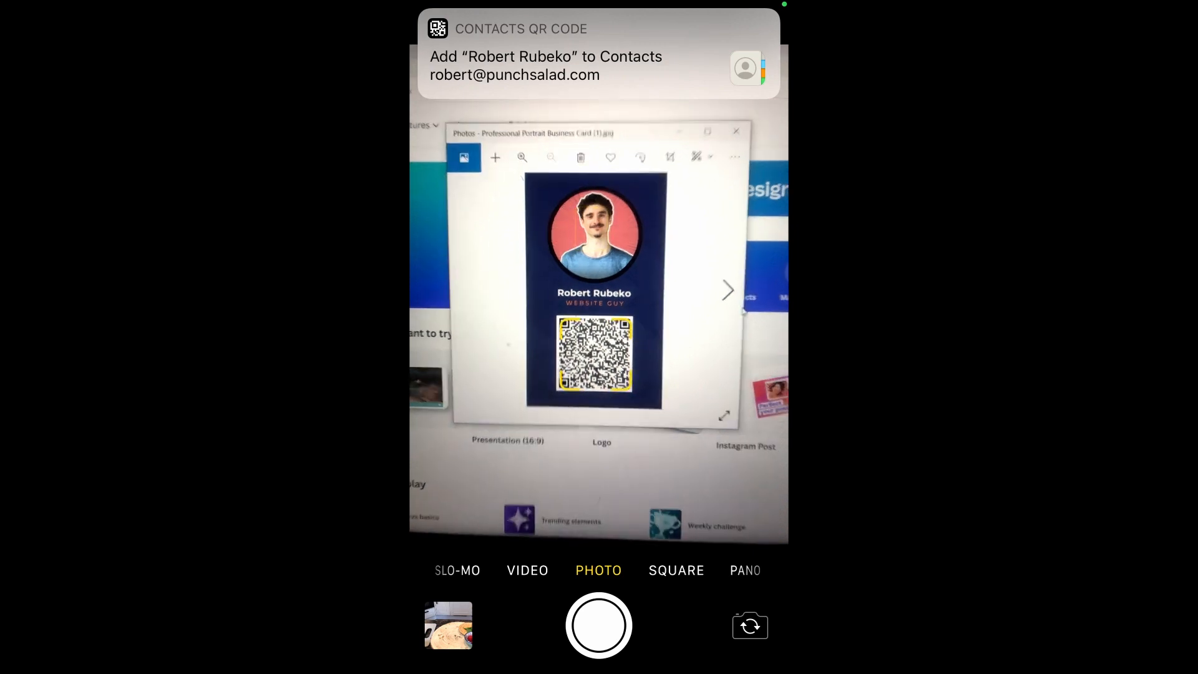
# Open the scanned QR code as a new contact showing the Website guy title, e-mail and homepage.
pyautogui.click(599, 55)
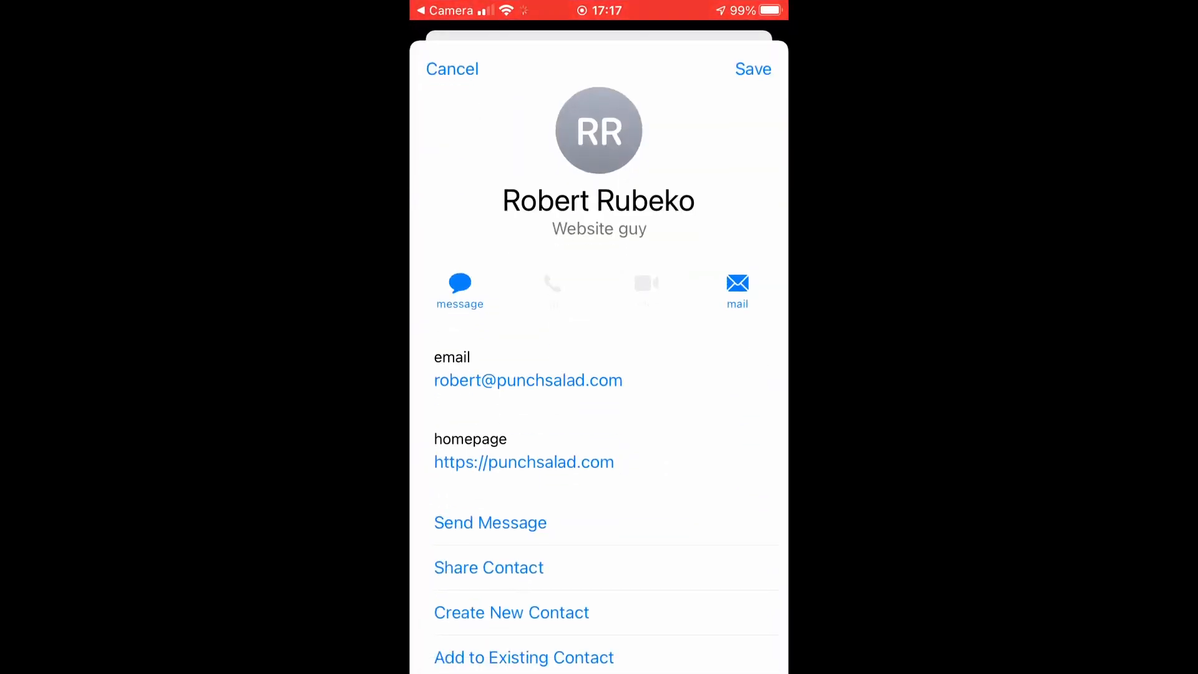
pyautogui.scroll(-3, 599, 375)
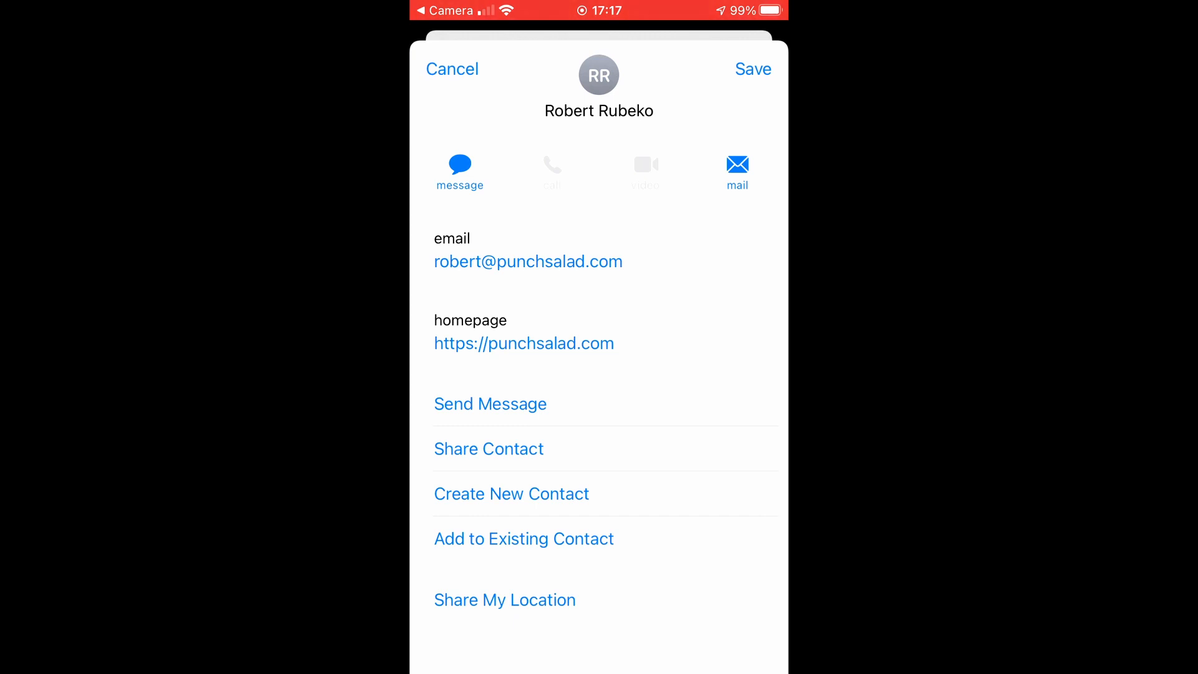
pyautogui.scroll(3, 599, 374)
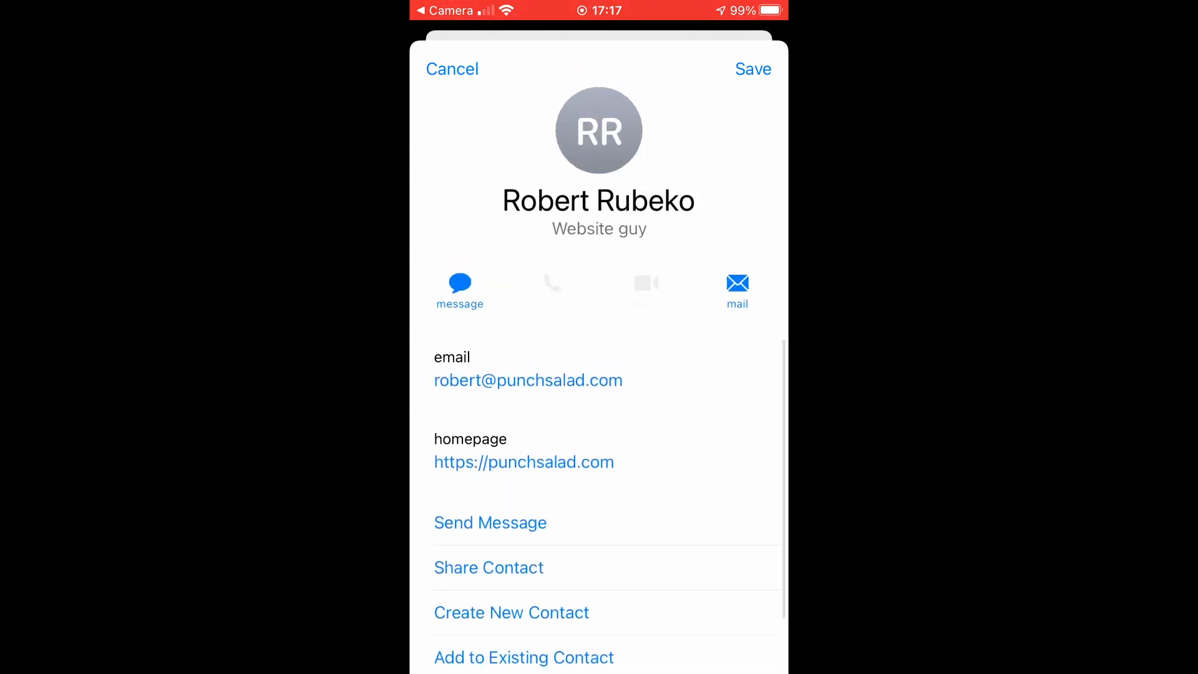